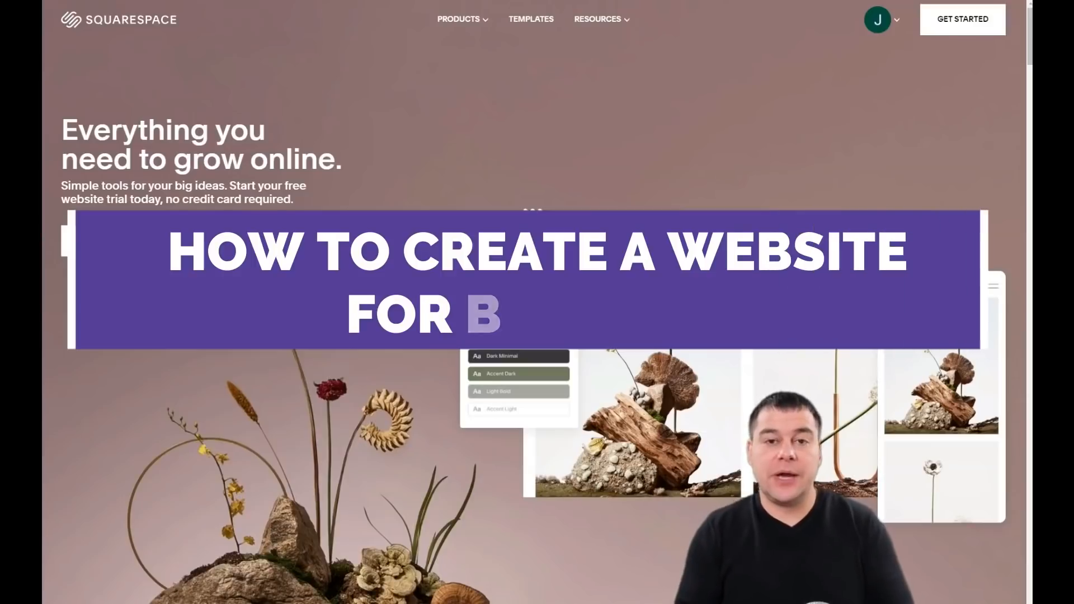
Step: Scroll through My Dashboard to review existing trial sites like Photography Studio, Resort and Pizza Time
{"action": "scroll", "coordinate": [534, 313], "scroll_direction": "down", "scroll_amount": 10}
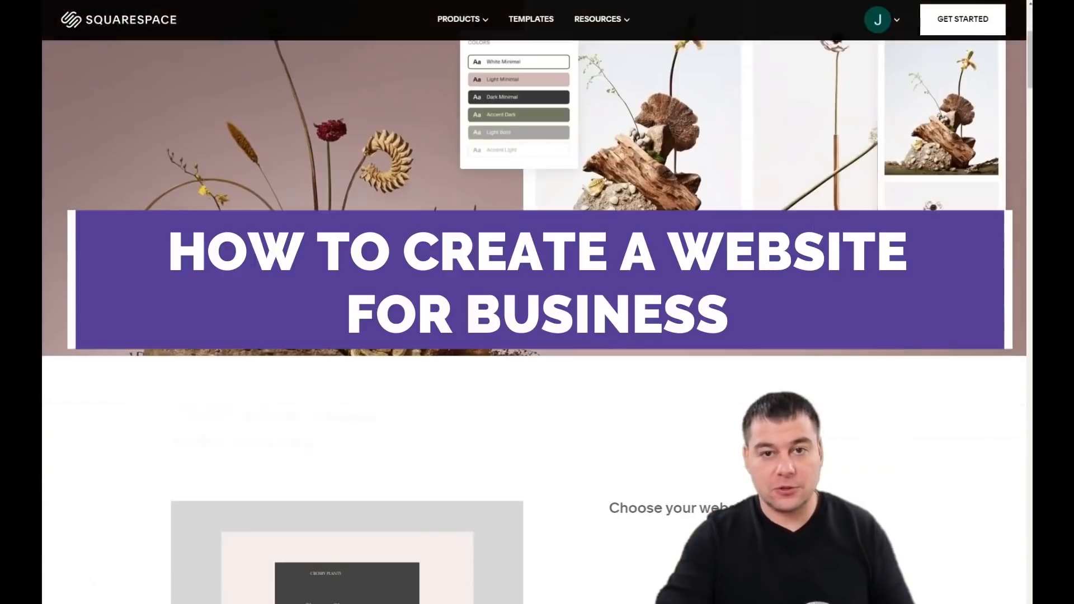
{"action": "scroll", "coordinate": [534, 313], "scroll_direction": "down", "scroll_amount": 8}
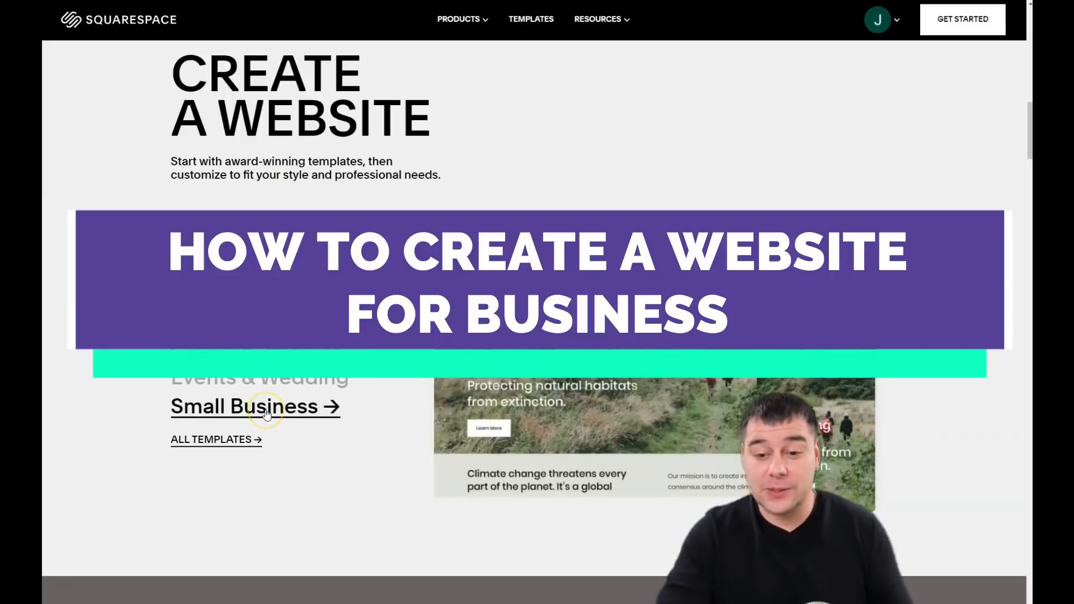
{"action": "scroll", "coordinate": [266, 412], "scroll_direction": "down", "scroll_amount": 5}
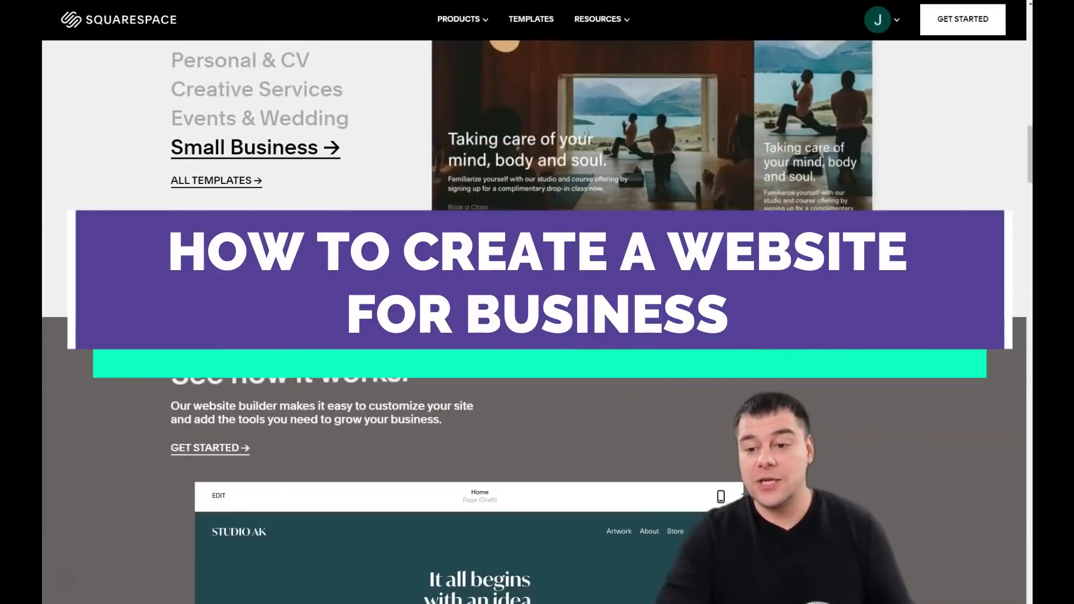
{"action": "scroll", "coordinate": [537, 322], "scroll_direction": "down", "scroll_amount": 4}
{"action": "scroll", "coordinate": [537, 322], "scroll_direction": "down", "scroll_amount": 5}
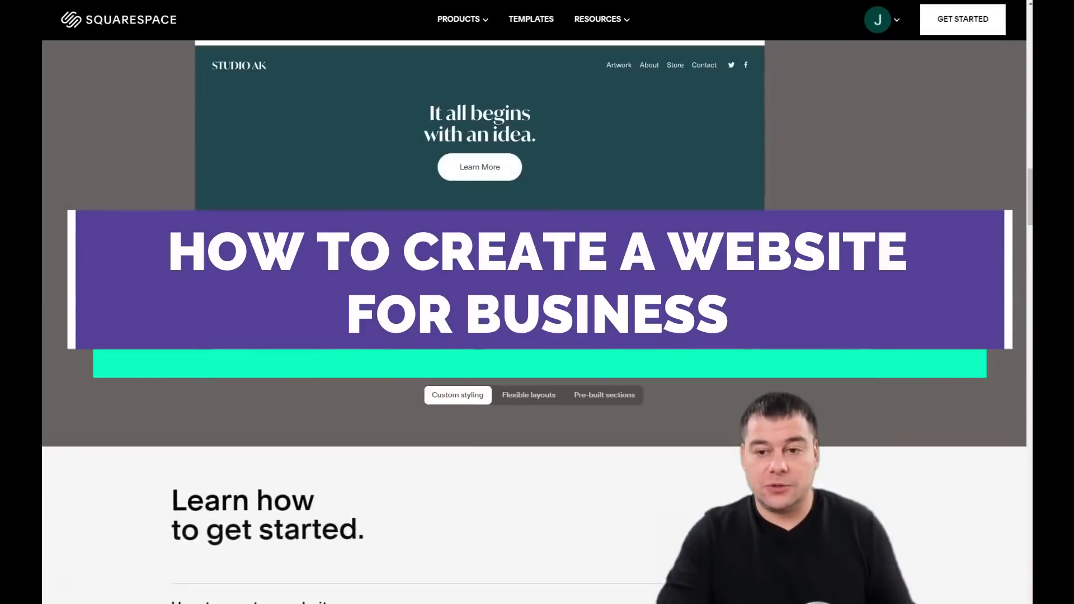
{"action": "scroll", "coordinate": [537, 322], "scroll_direction": "down", "scroll_amount": 5}
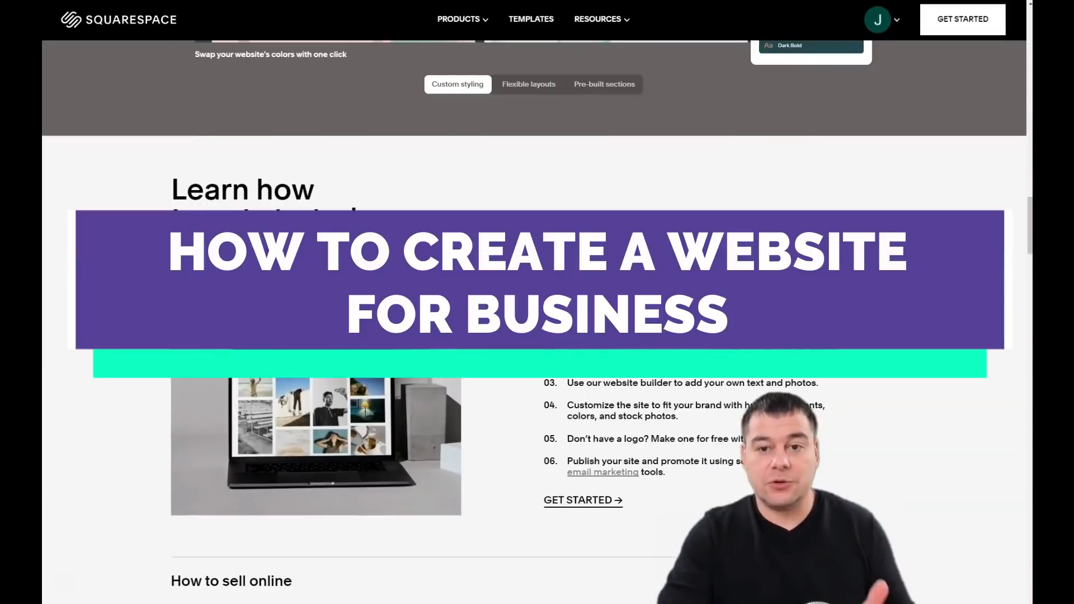
{"action": "scroll", "coordinate": [537, 322], "scroll_direction": "down", "scroll_amount": 10}
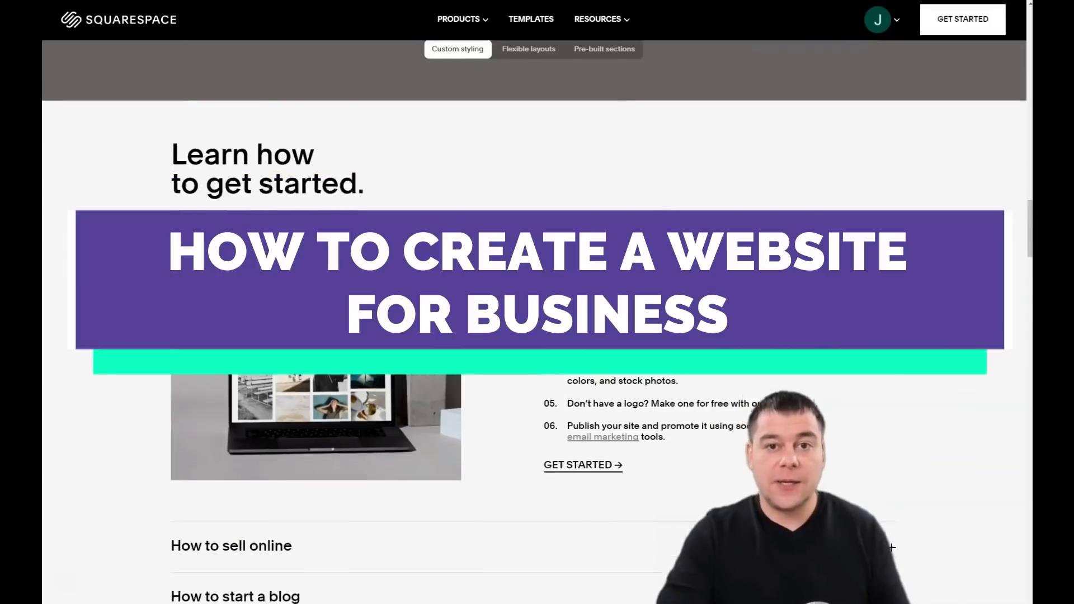
{"action": "scroll", "coordinate": [537, 322], "scroll_direction": "down", "scroll_amount": 5}
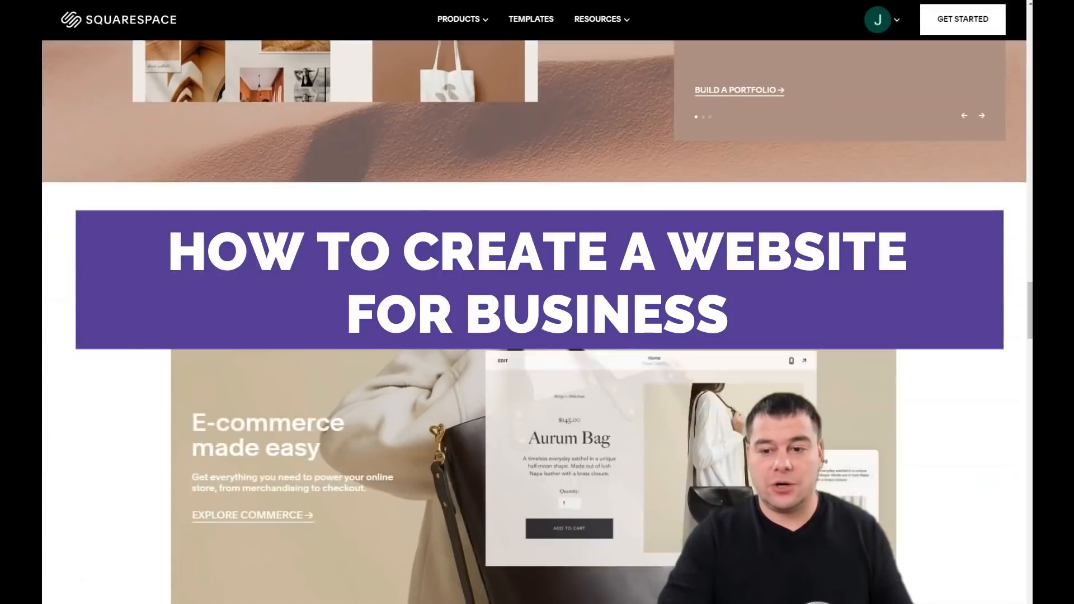
{"action": "scroll", "coordinate": [537, 322], "scroll_direction": "up", "scroll_amount": 15}
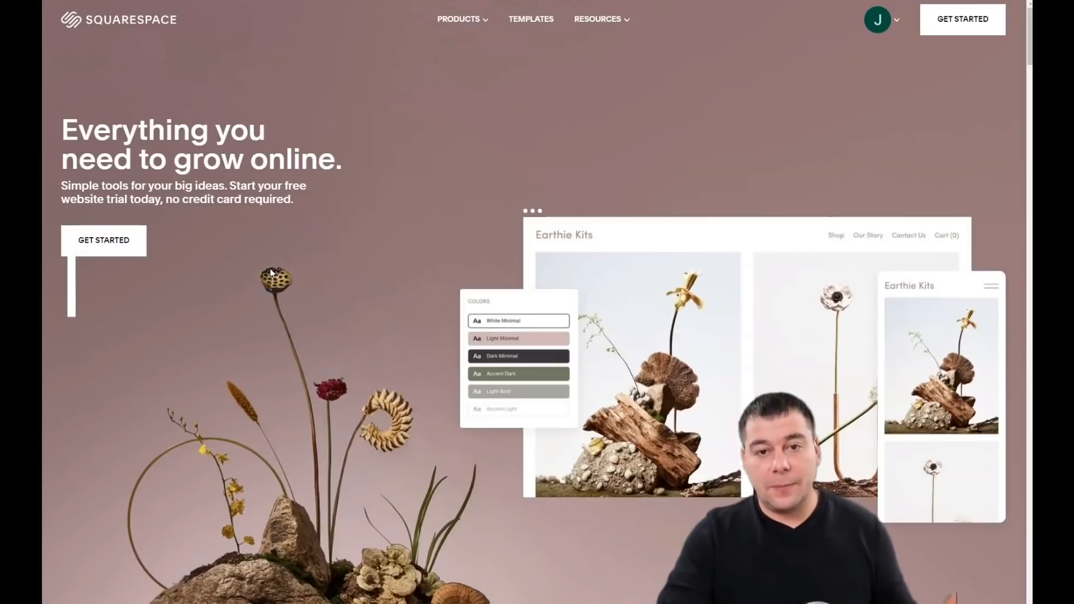
{"action": "scroll", "coordinate": [271, 273], "scroll_direction": "down", "scroll_amount": 2}
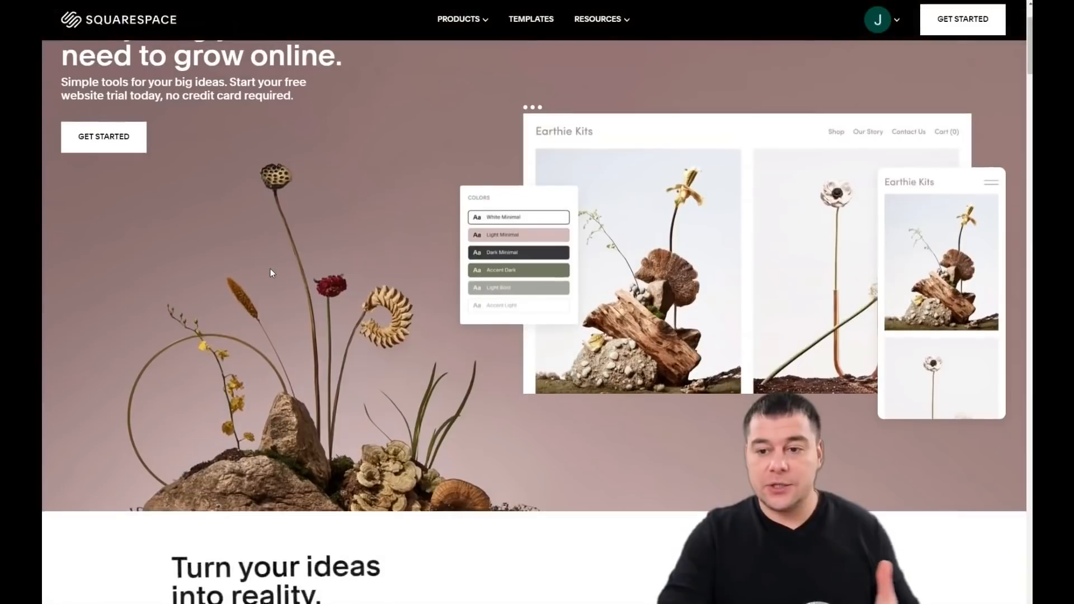
{"action": "scroll", "coordinate": [270, 272], "scroll_direction": "up", "scroll_amount": 2}
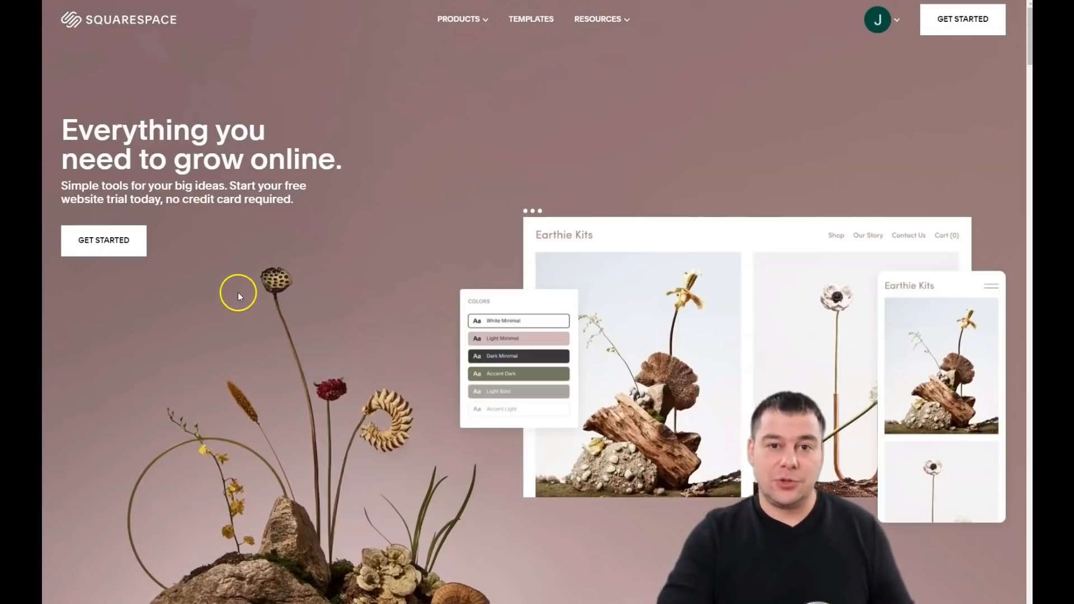
{"action": "scroll", "coordinate": [228, 276], "scroll_direction": "down", "scroll_amount": 2}
{"action": "scroll", "coordinate": [228, 276], "scroll_direction": "up", "scroll_amount": 2}
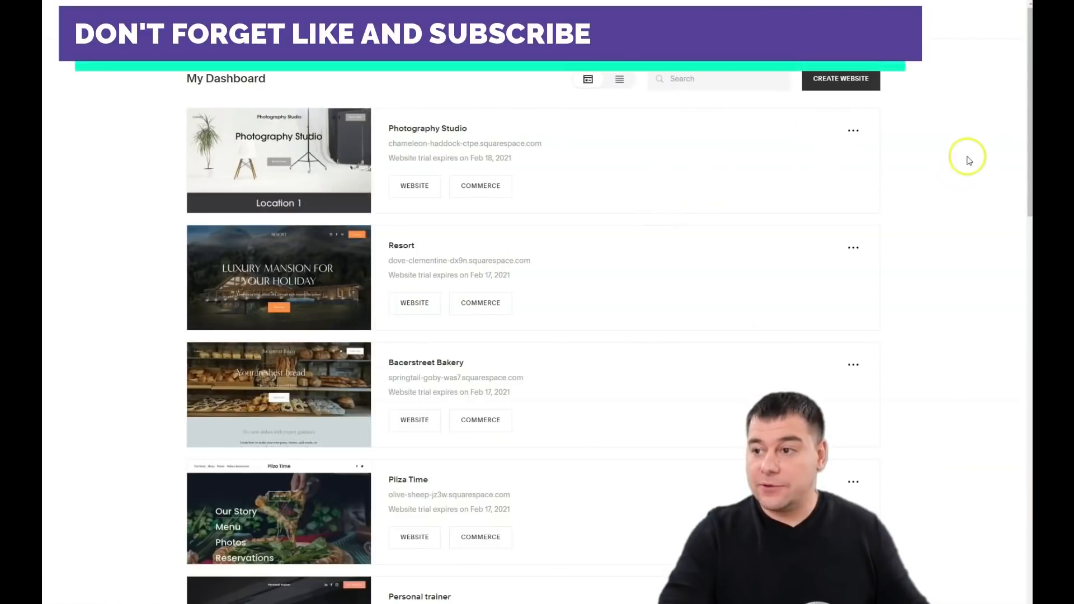
Step: Choose CREATE WEBSITE on the dashboard to reach the template gallery
{"action": "left_click", "coordinate": [824, 82]}
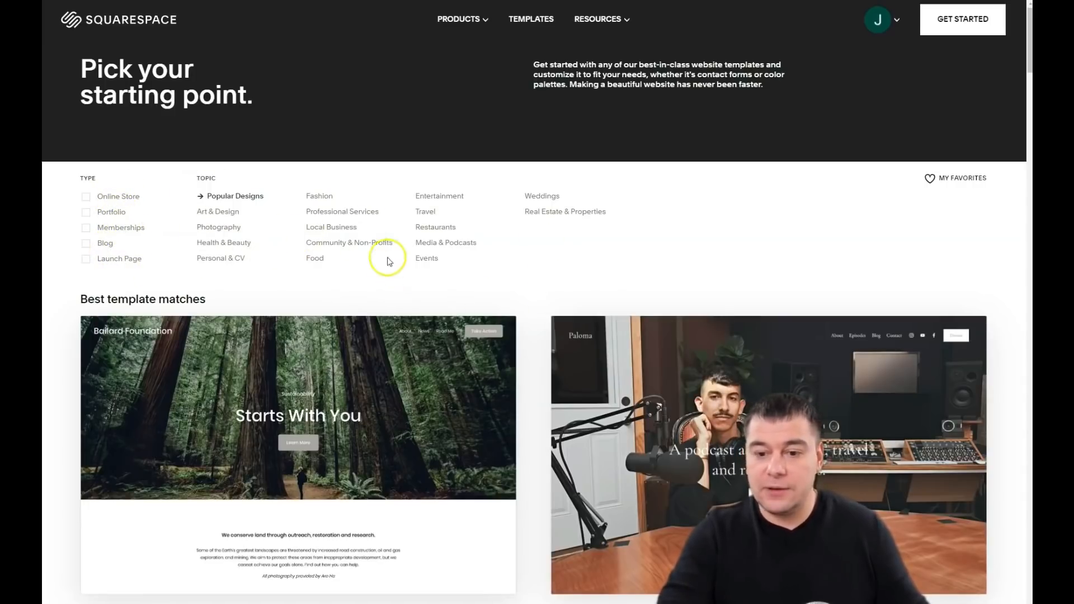
Step: Browse the templates and start the site with the Hester food-store design
{"action": "scroll", "coordinate": [401, 271], "scroll_direction": "down", "scroll_amount": 7}
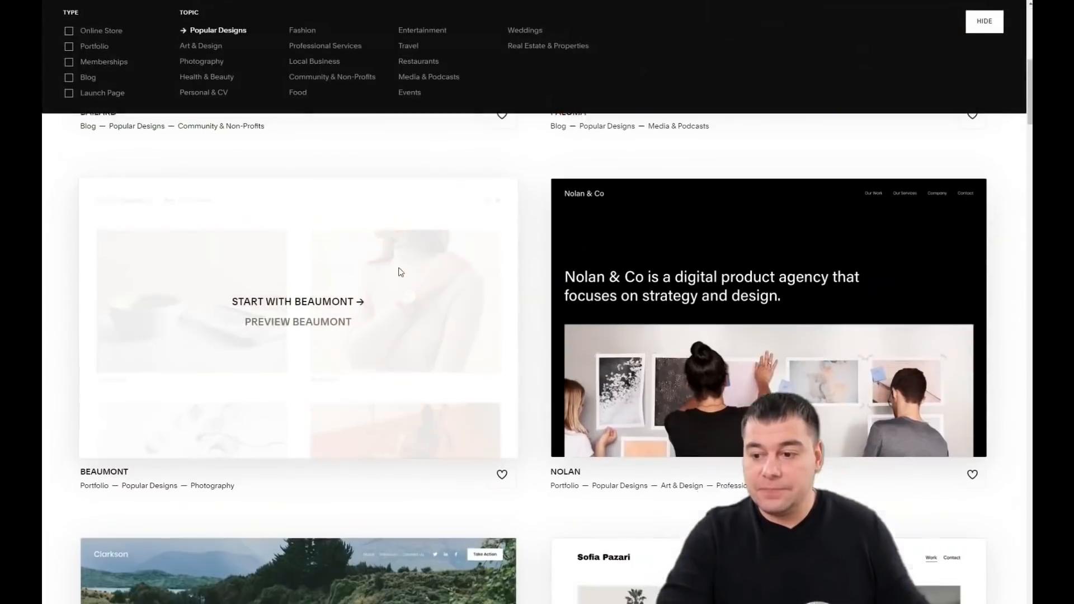
{"action": "scroll", "coordinate": [401, 272], "scroll_direction": "up", "scroll_amount": 7}
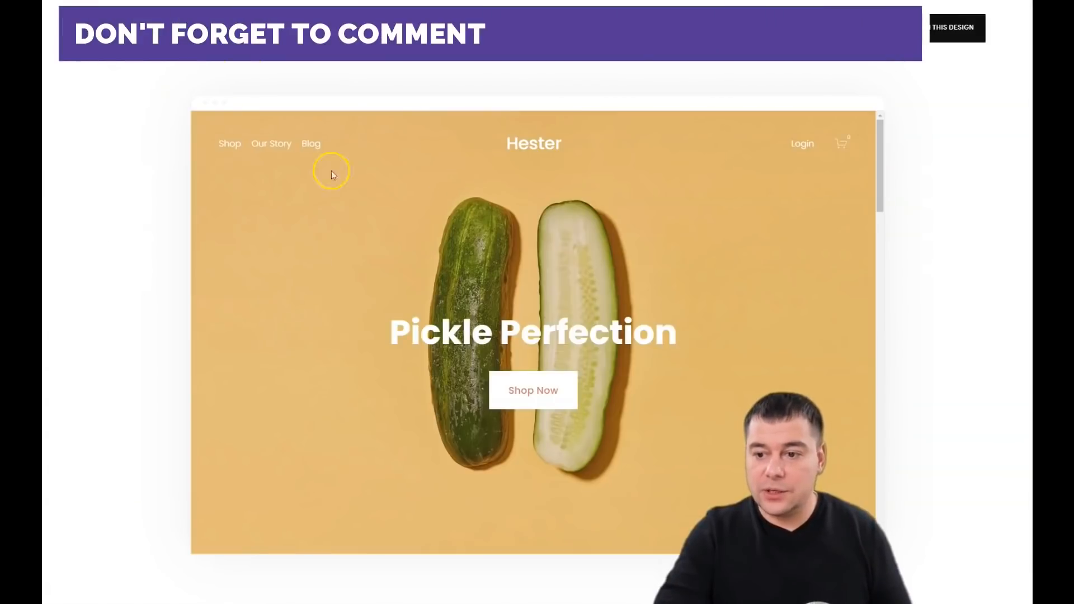
{"action": "left_click", "coordinate": [901, 28]}
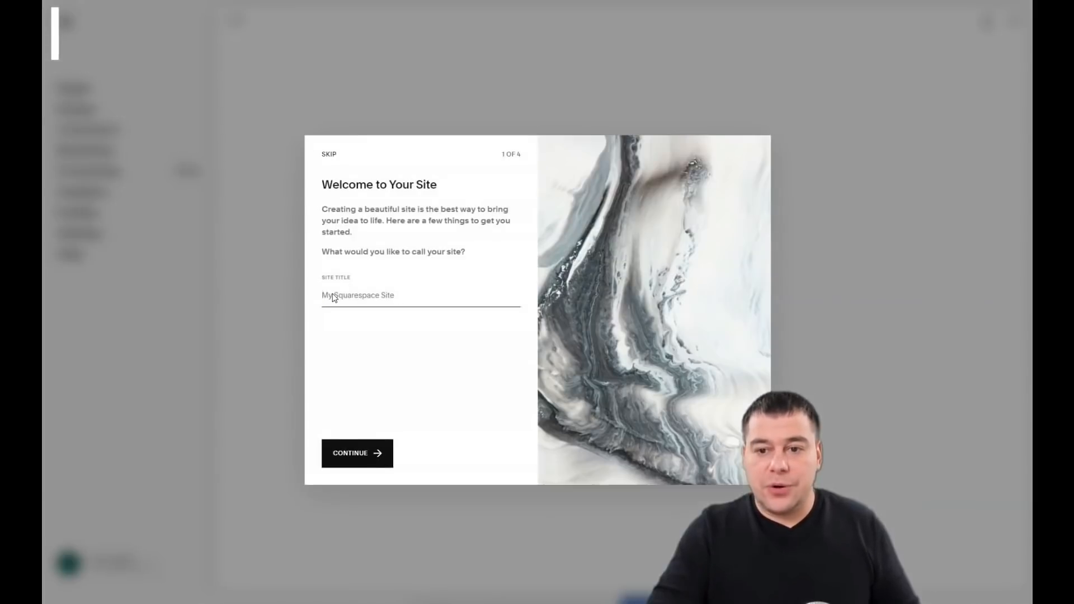
Step: Enter 'Chef's Cake' as the site title in the Welcome dialog and continue
{"action": "left_click", "coordinate": [351, 304]}
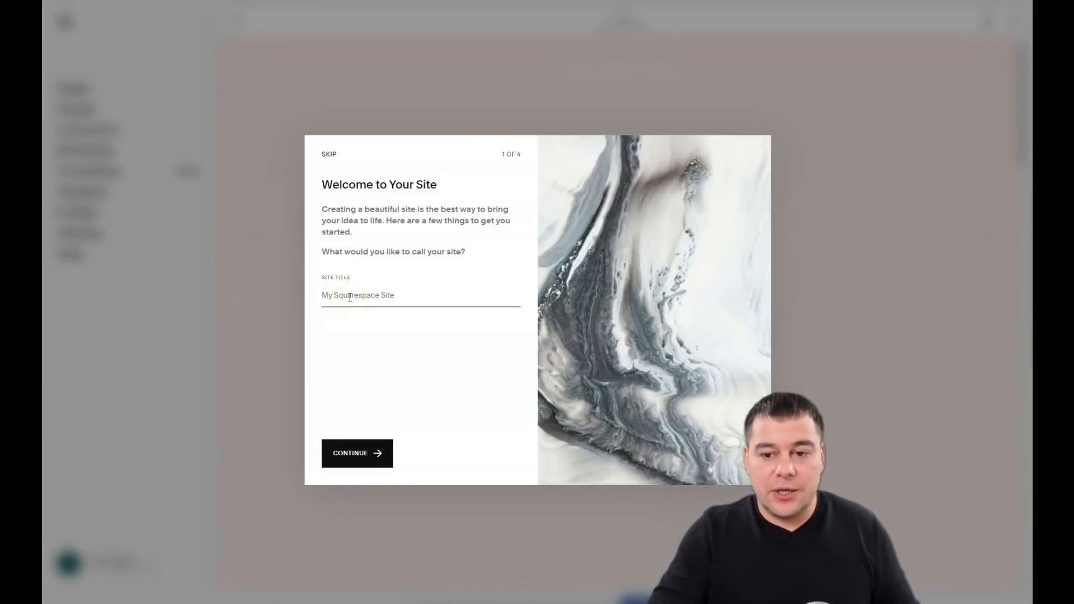
{"action": "left_click", "coordinate": [361, 301]}
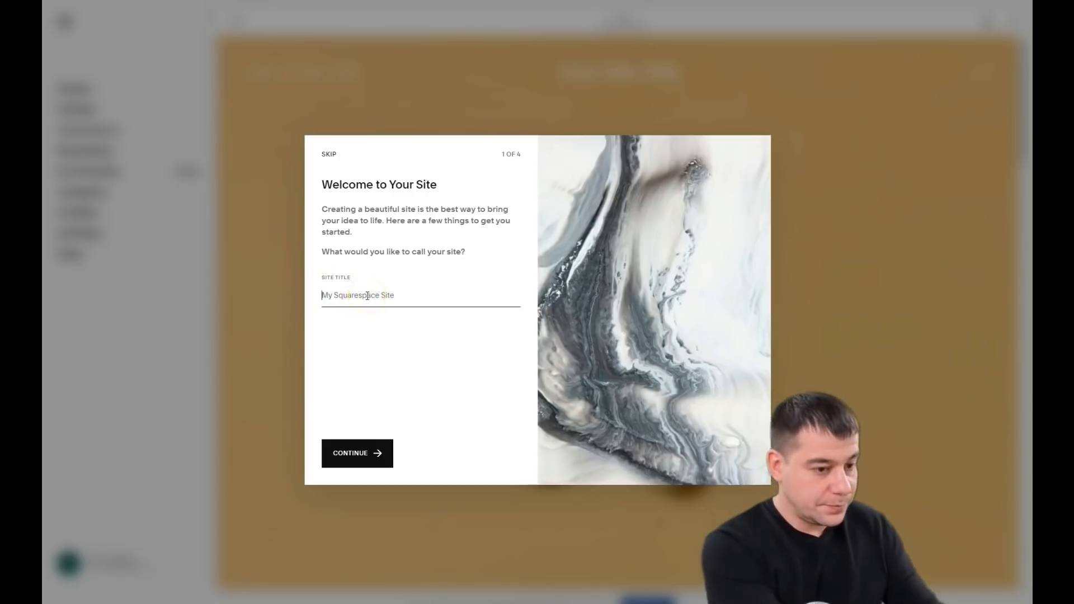
{"action": "type", "text": "Chef's Cook"}
{"action": "left_click", "coordinate": [372, 452]}
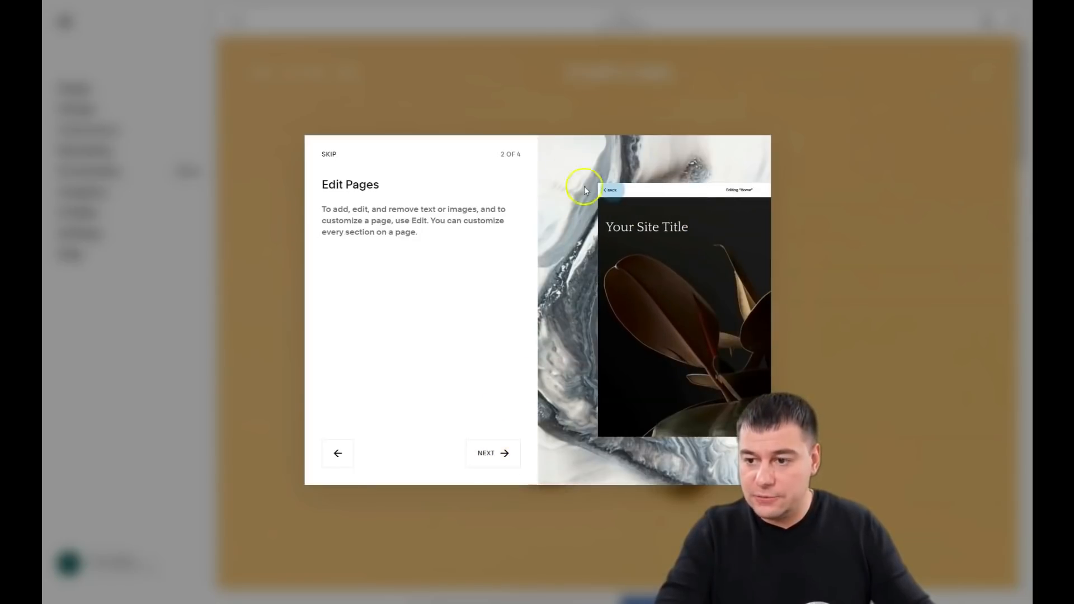
Step: Step through the remaining welcome tips and finish with GET STARTED
{"action": "left_click", "coordinate": [488, 454]}
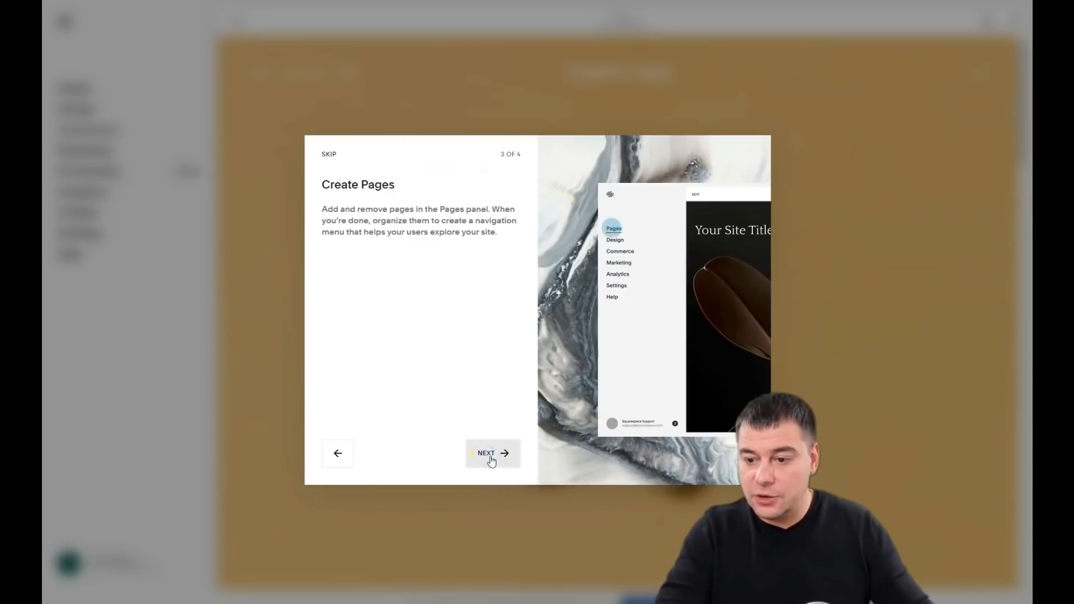
{"action": "left_click", "coordinate": [491, 456]}
{"action": "left_click", "coordinate": [485, 453]}
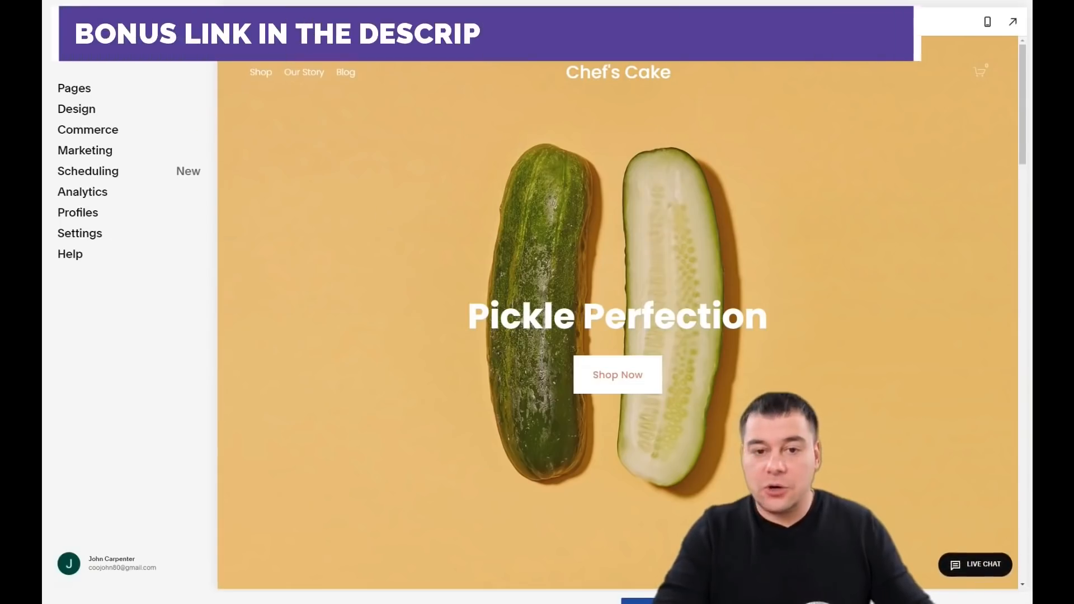
{"action": "left_click", "coordinate": [73, 89]}
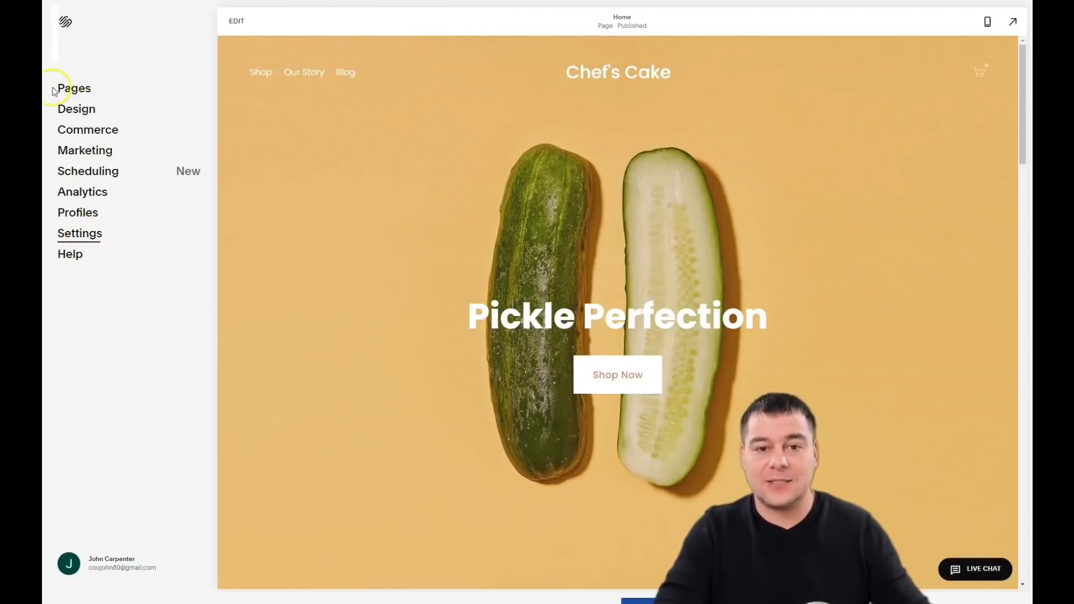
{"action": "left_click", "coordinate": [72, 91]}
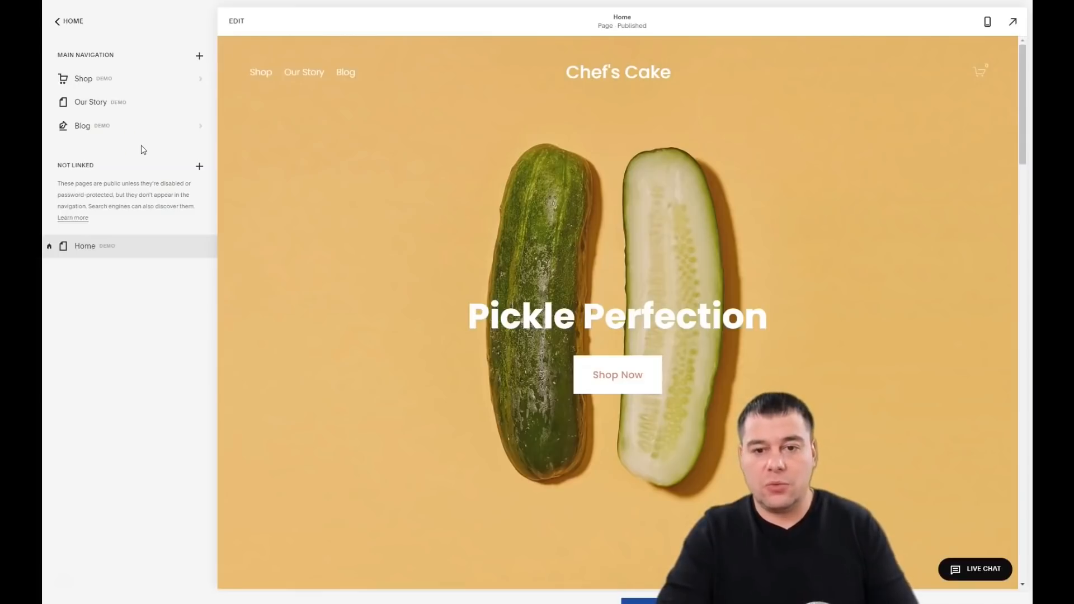
{"action": "left_click", "coordinate": [57, 23]}
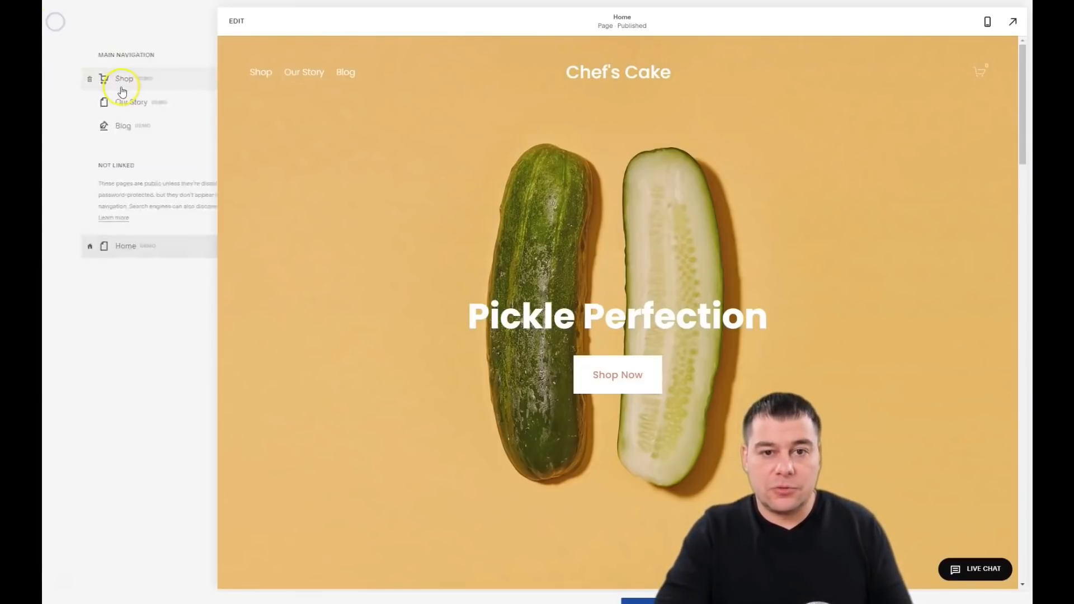
Step: Switch the homepage into edit mode and open Edit Site Header
{"action": "left_click", "coordinate": [236, 25]}
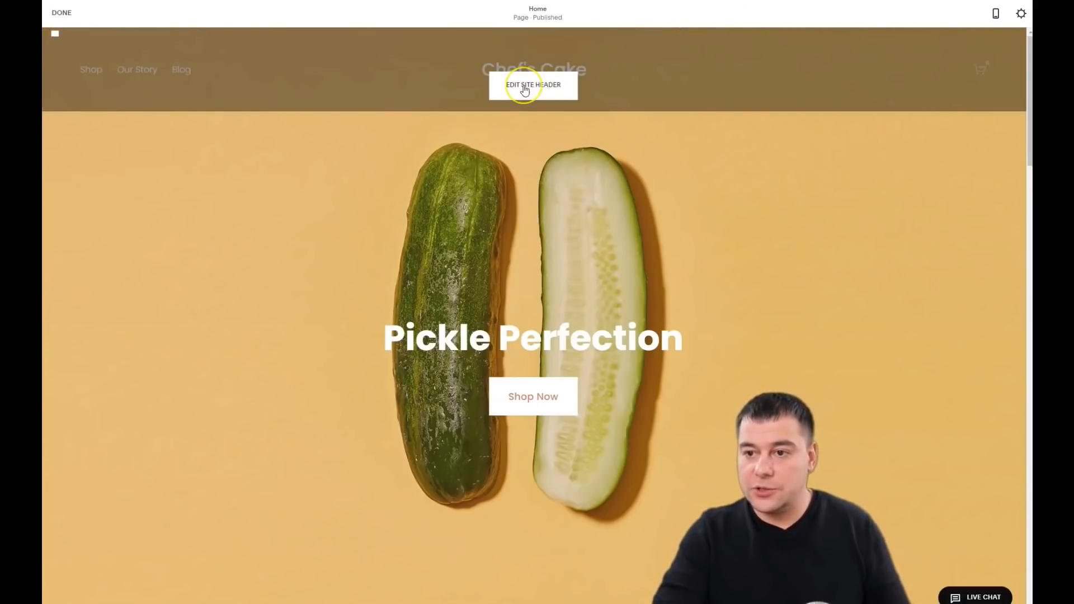
{"action": "left_click", "coordinate": [524, 87]}
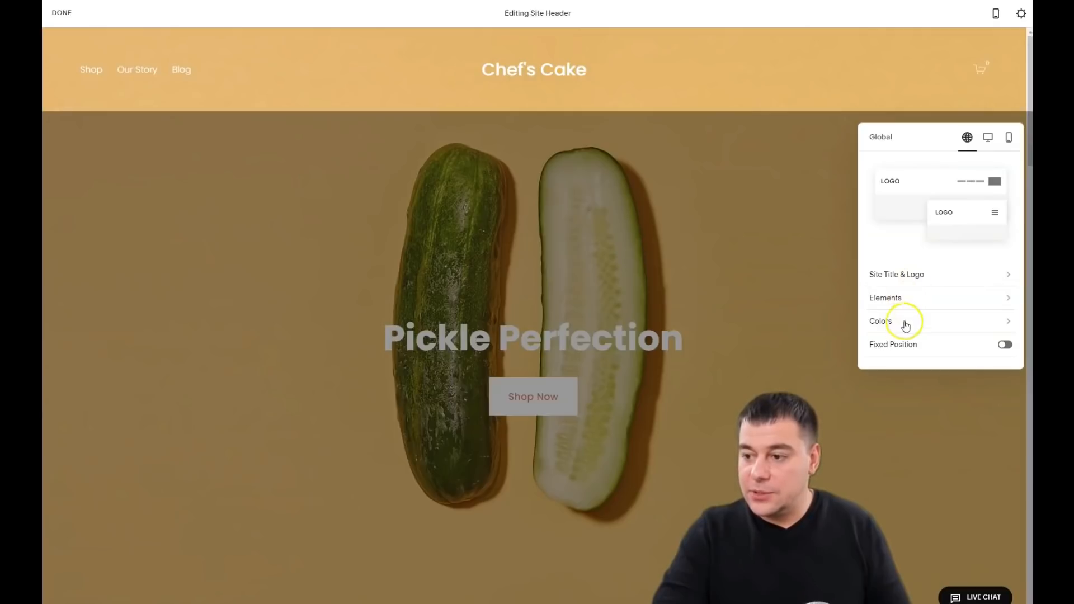
Step: Look over the Site Title & Logo options, then show the desktop header settings
{"action": "left_click", "coordinate": [925, 274]}
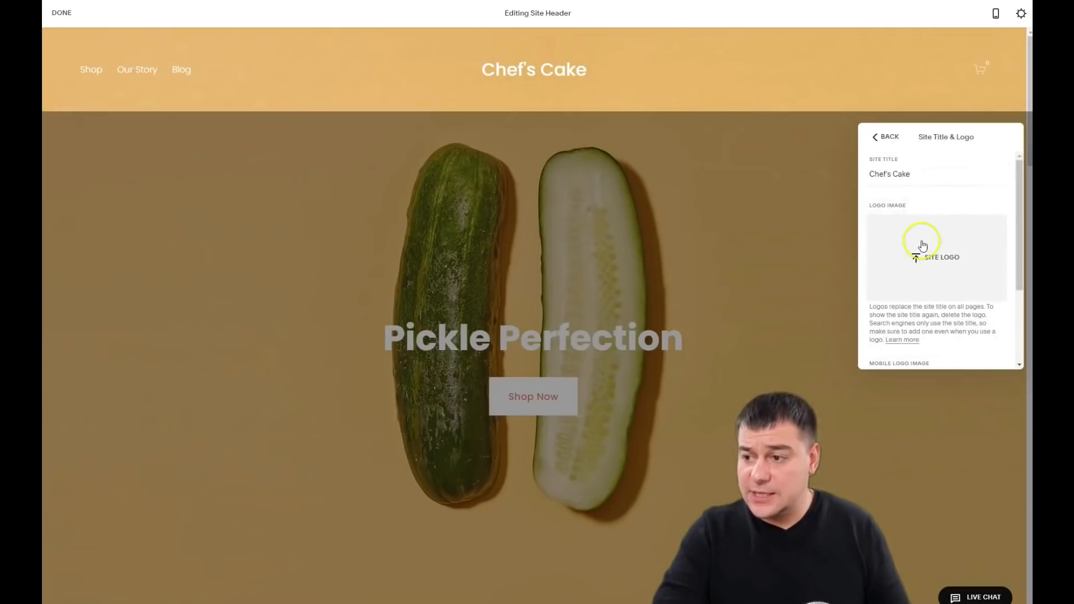
{"action": "scroll", "coordinate": [937, 259], "scroll_direction": "down", "scroll_amount": 3}
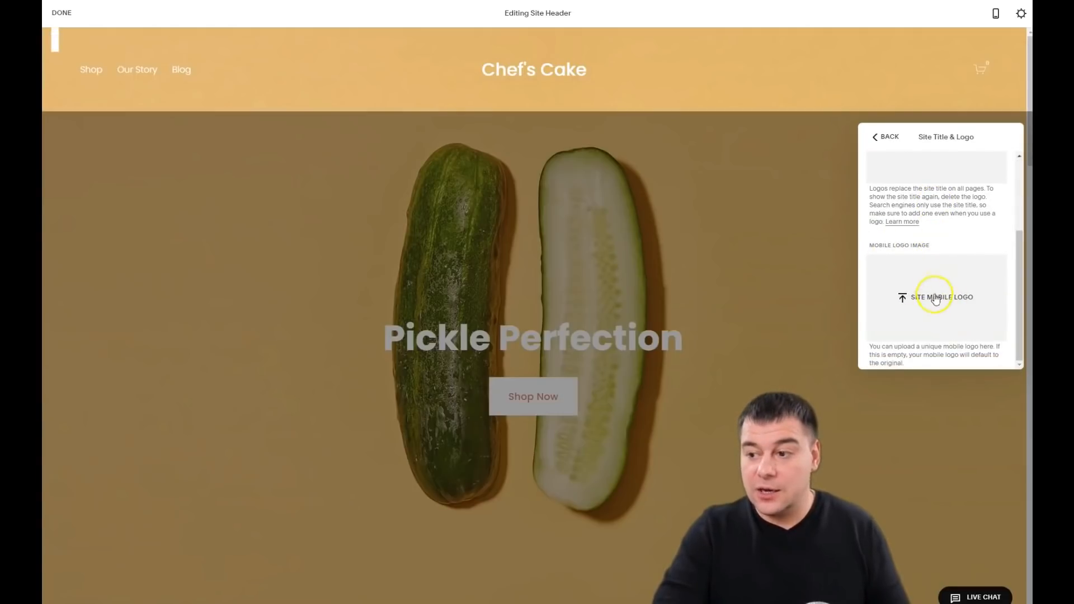
{"action": "scroll", "coordinate": [934, 291], "scroll_direction": "up", "scroll_amount": 3}
{"action": "scroll", "coordinate": [934, 296], "scroll_direction": "down", "scroll_amount": 3}
{"action": "scroll", "coordinate": [932, 295], "scroll_direction": "up", "scroll_amount": 1}
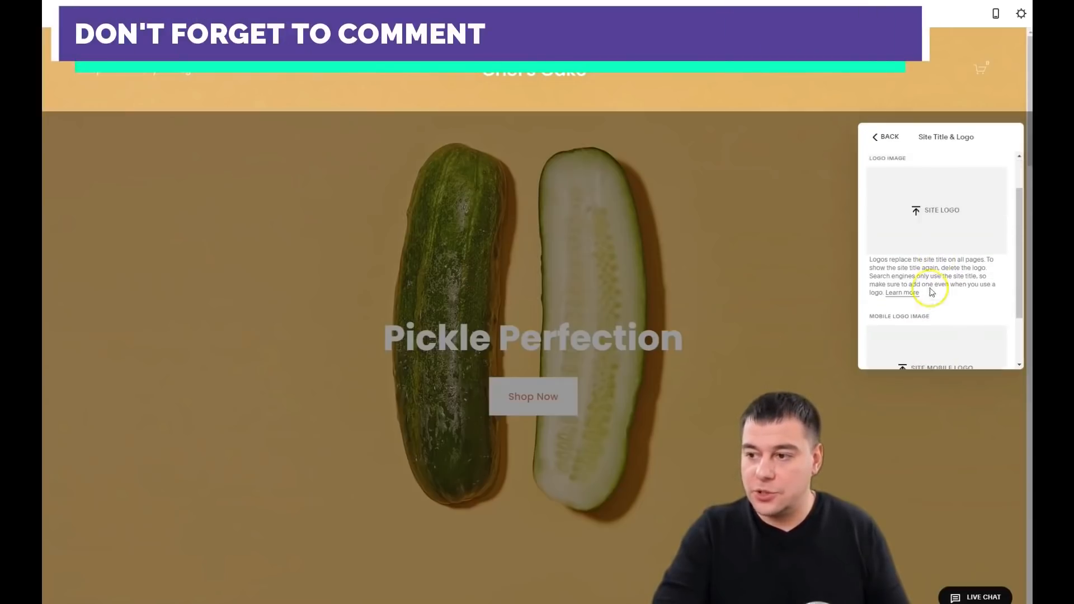
{"action": "scroll", "coordinate": [931, 295], "scroll_direction": "up", "scroll_amount": 2}
{"action": "left_click", "coordinate": [884, 137]}
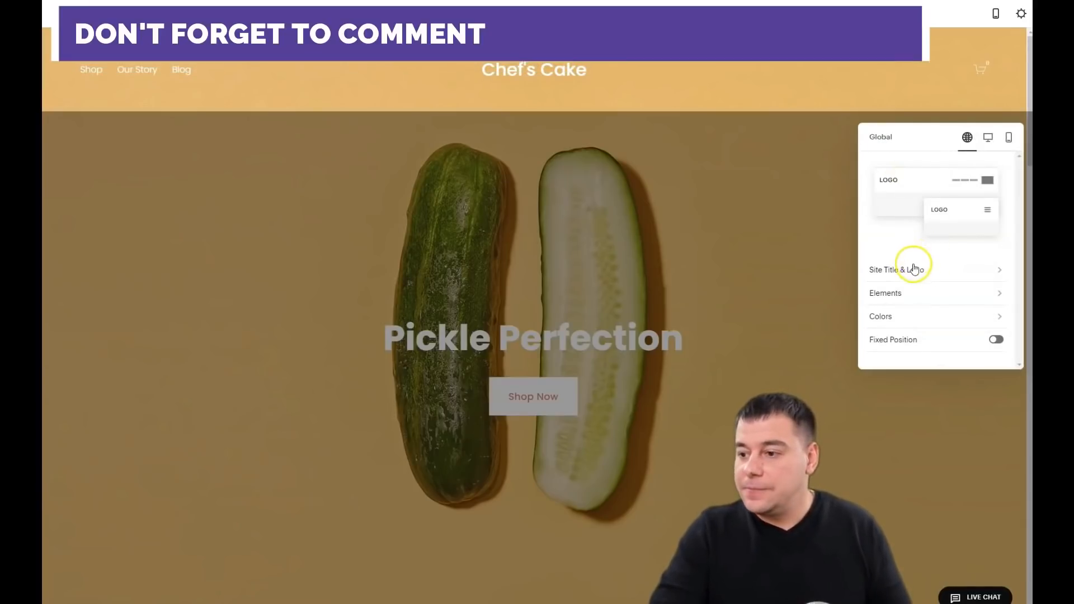
{"action": "left_click", "coordinate": [988, 138]}
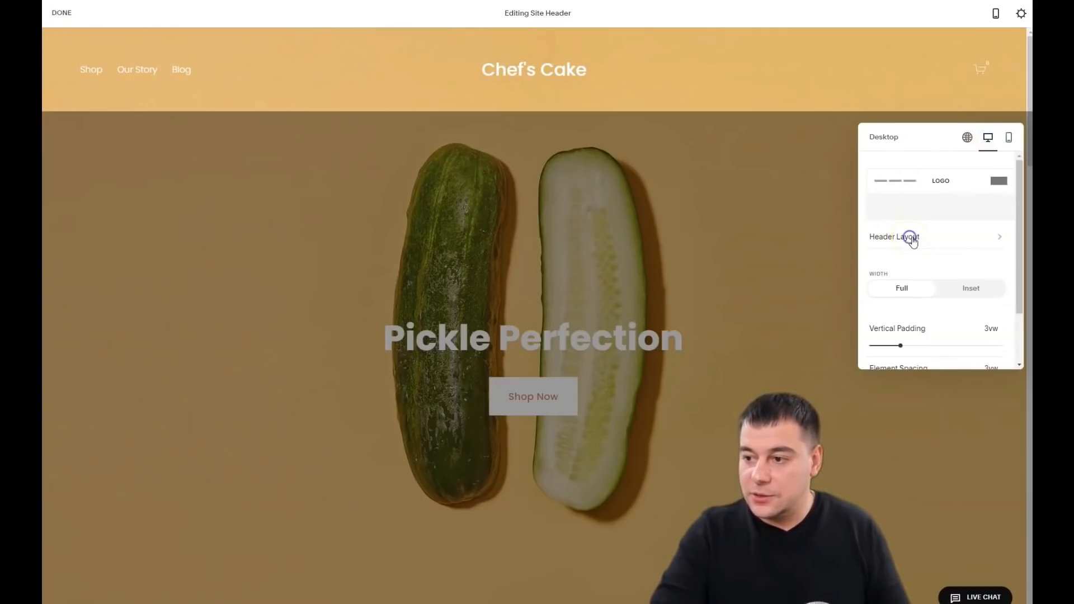
Step: Review the header layout options for both desktop and mobile views
{"action": "left_click", "coordinate": [910, 237]}
{"action": "scroll", "coordinate": [947, 240], "scroll_direction": "down", "scroll_amount": 2}
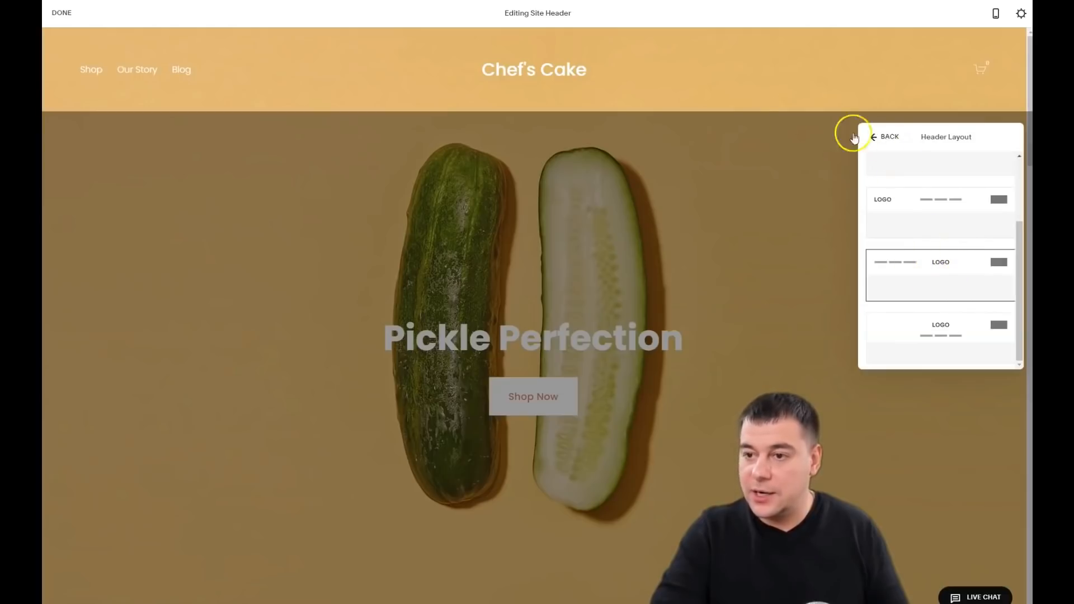
{"action": "left_click", "coordinate": [876, 139]}
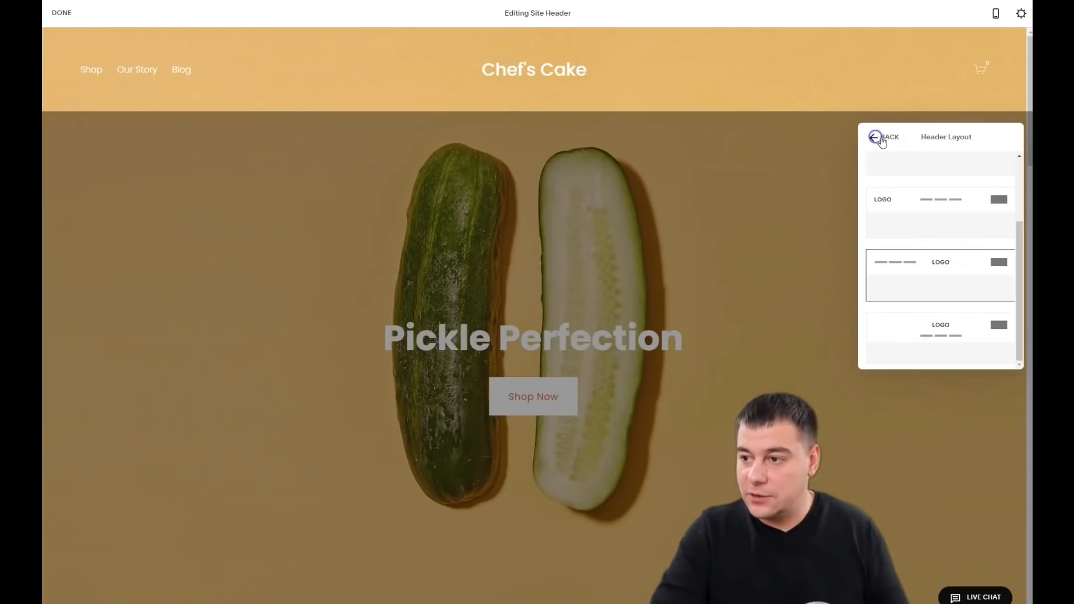
{"action": "left_click", "coordinate": [1009, 137]}
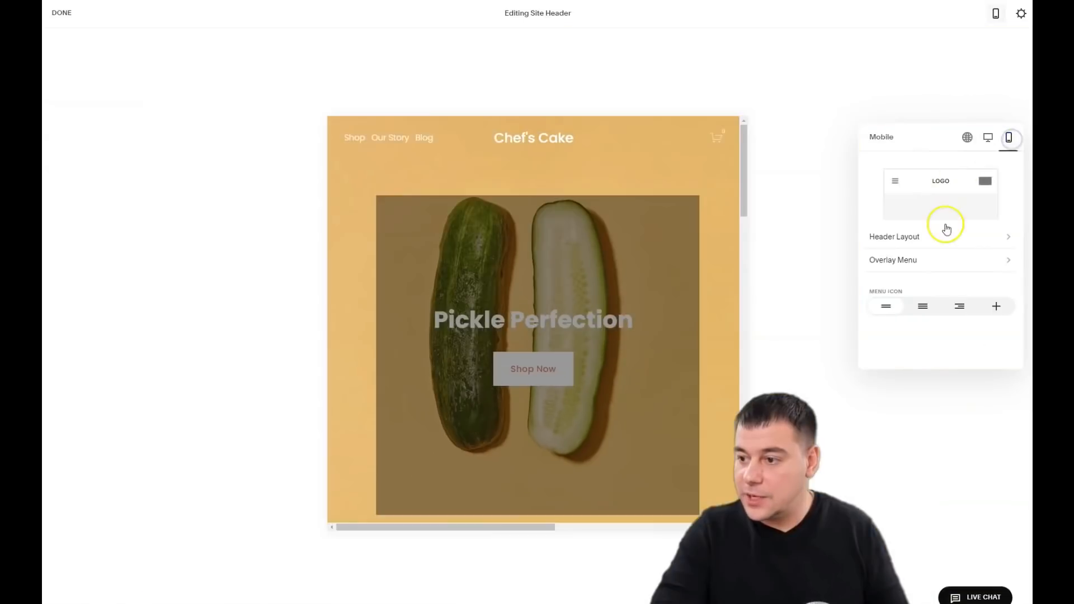
{"action": "left_click", "coordinate": [942, 239]}
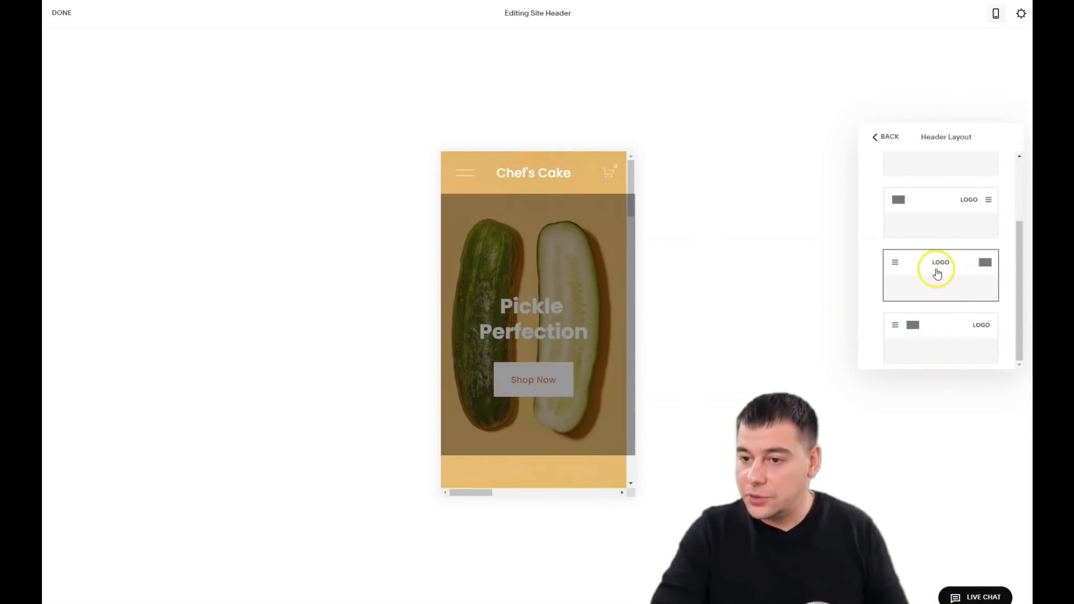
{"action": "left_click", "coordinate": [879, 137]}
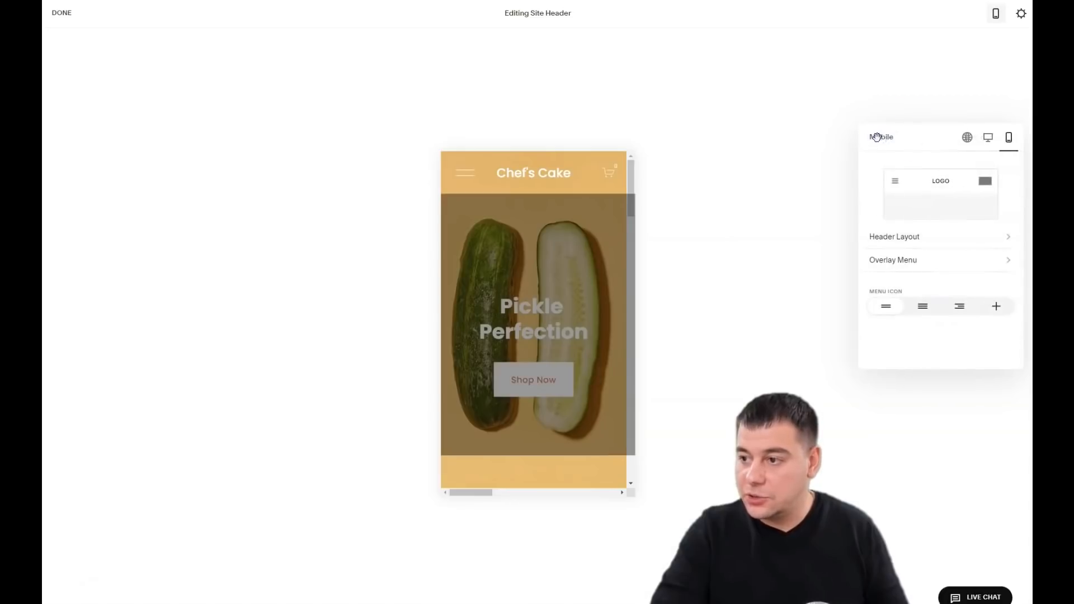
{"action": "left_click", "coordinate": [967, 137]}
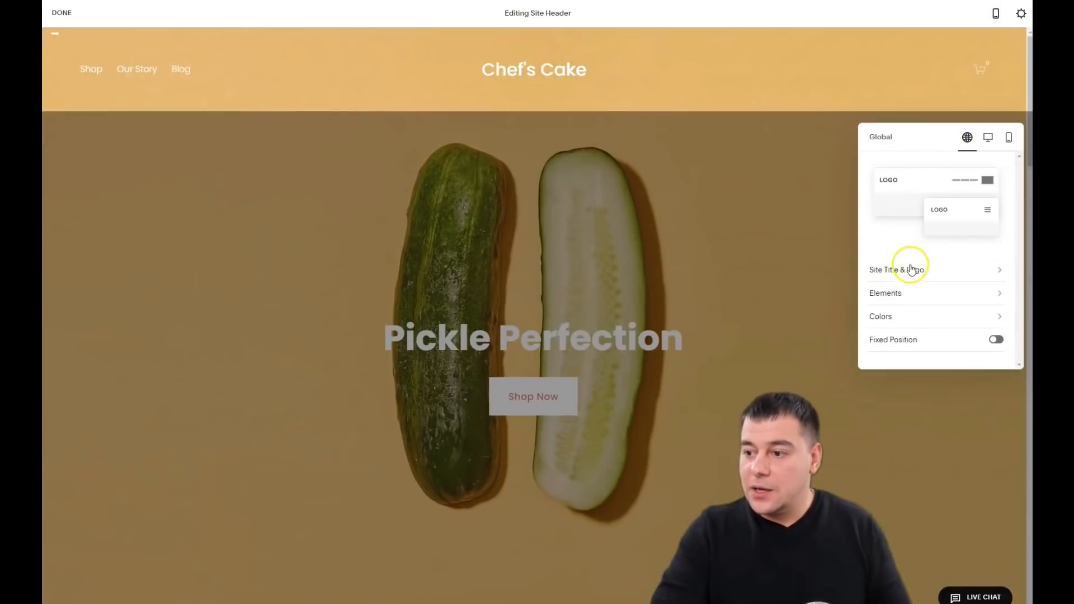
Step: Enable a header button labelled 'Order now' plus Social Links, and open the button's link settings
{"action": "left_click", "coordinate": [906, 294]}
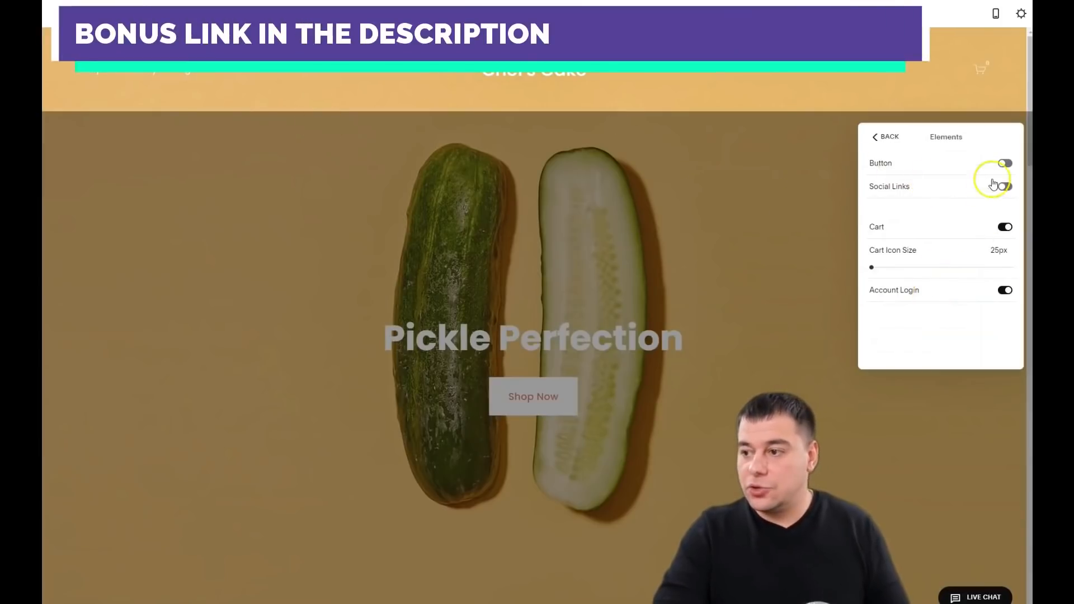
{"action": "left_click", "coordinate": [1004, 162]}
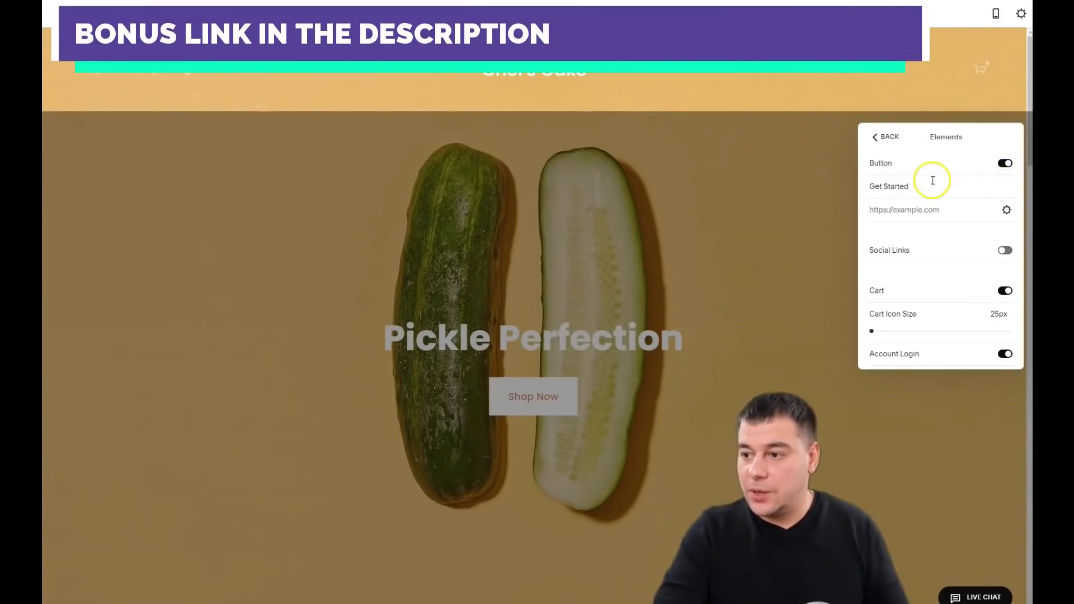
{"action": "left_click_drag", "start_coordinate": [910, 186], "coordinate": [867, 186]}
{"action": "type", "text": "Order now"}
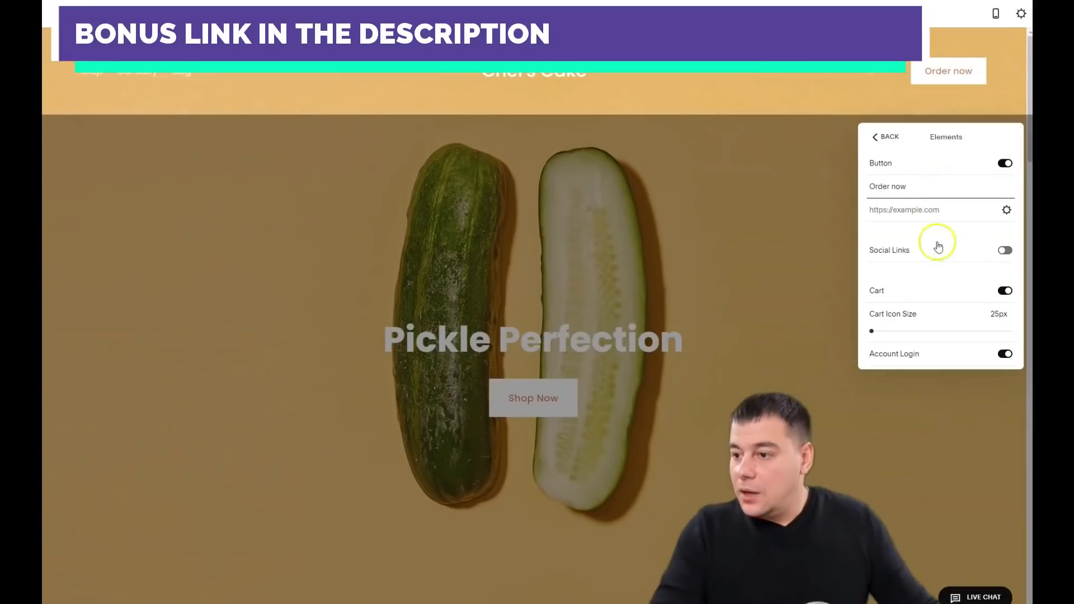
{"action": "left_click", "coordinate": [1005, 250]}
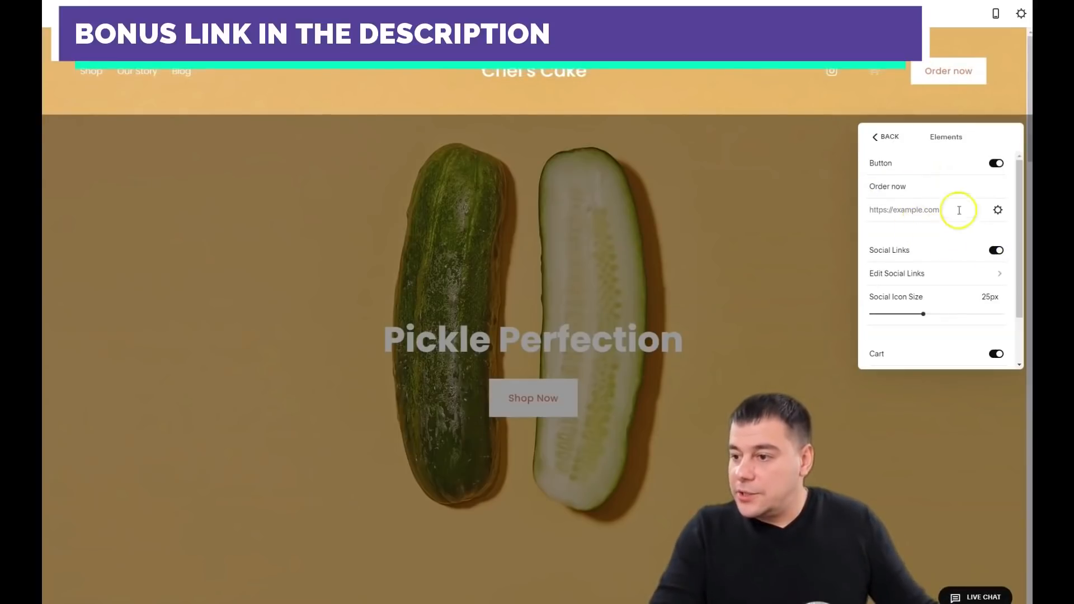
{"action": "left_click", "coordinate": [998, 211]}
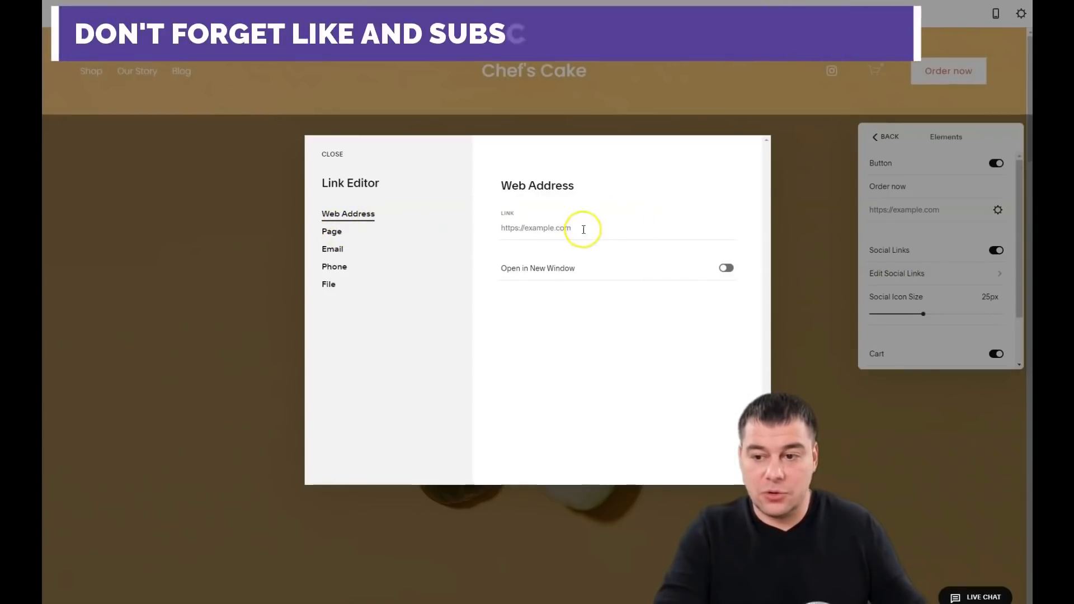
Step: Set the button's link type to Email and enter the recipient e-mail address
{"action": "left_click", "coordinate": [333, 252]}
{"action": "left_click", "coordinate": [509, 229]}
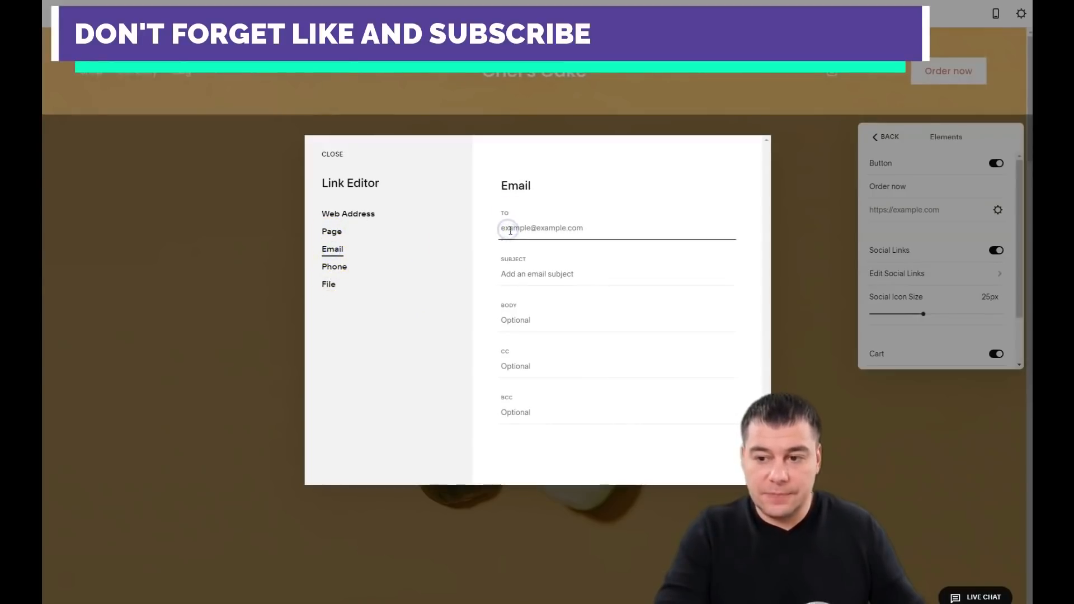
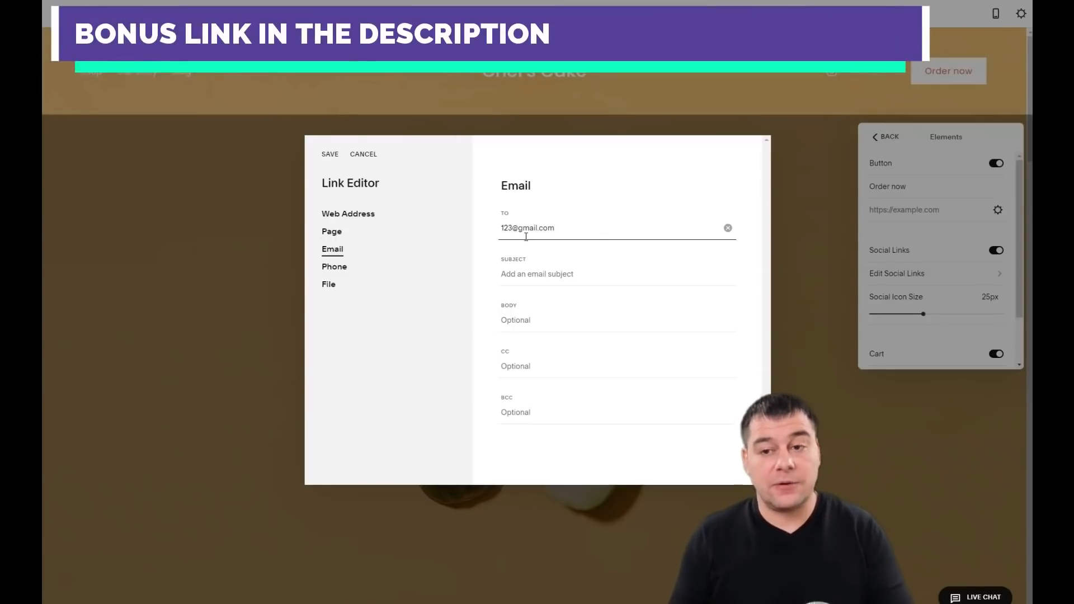
Step: Save the Email link for the 'Order now' button
{"action": "left_click", "coordinate": [329, 154]}
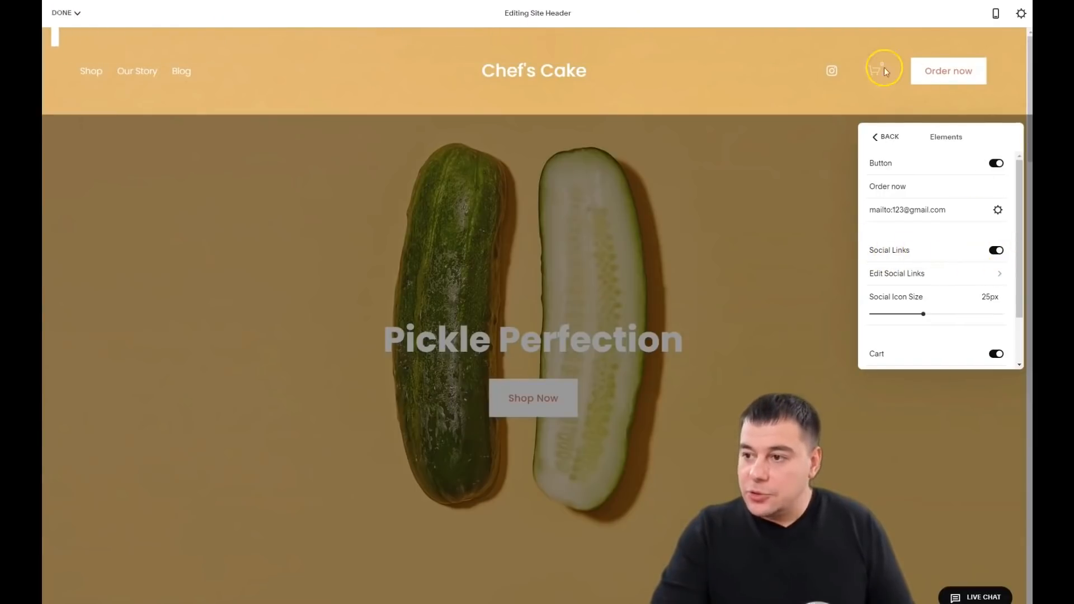
Step: Check the social links, then switch off Cart and Account Login in the header elements
{"action": "left_click", "coordinate": [949, 274]}
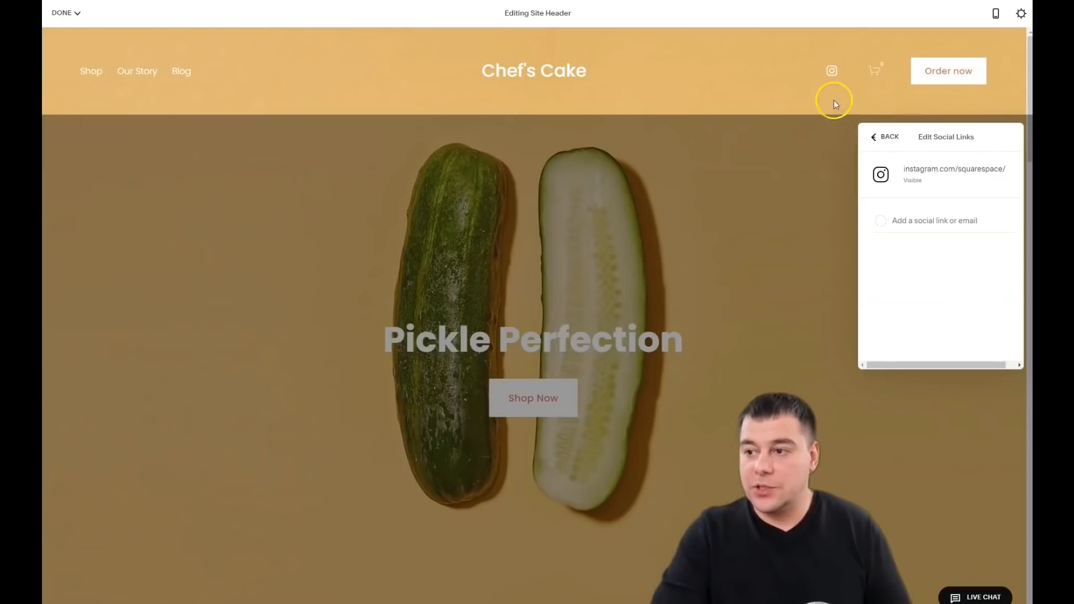
{"action": "left_click", "coordinate": [874, 139]}
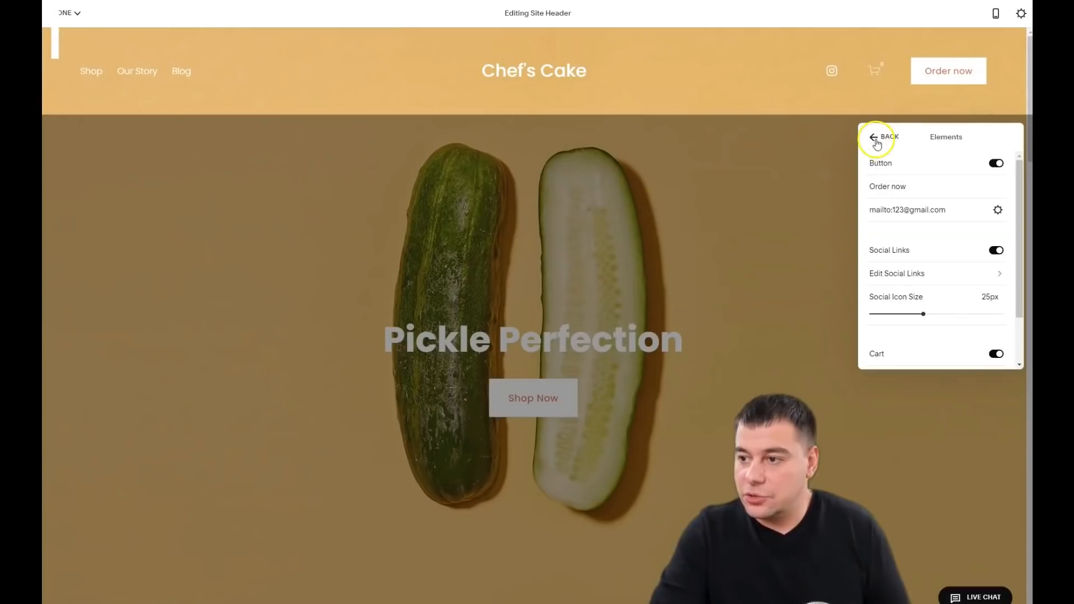
{"action": "scroll", "coordinate": [928, 277], "scroll_direction": "down", "scroll_amount": 1}
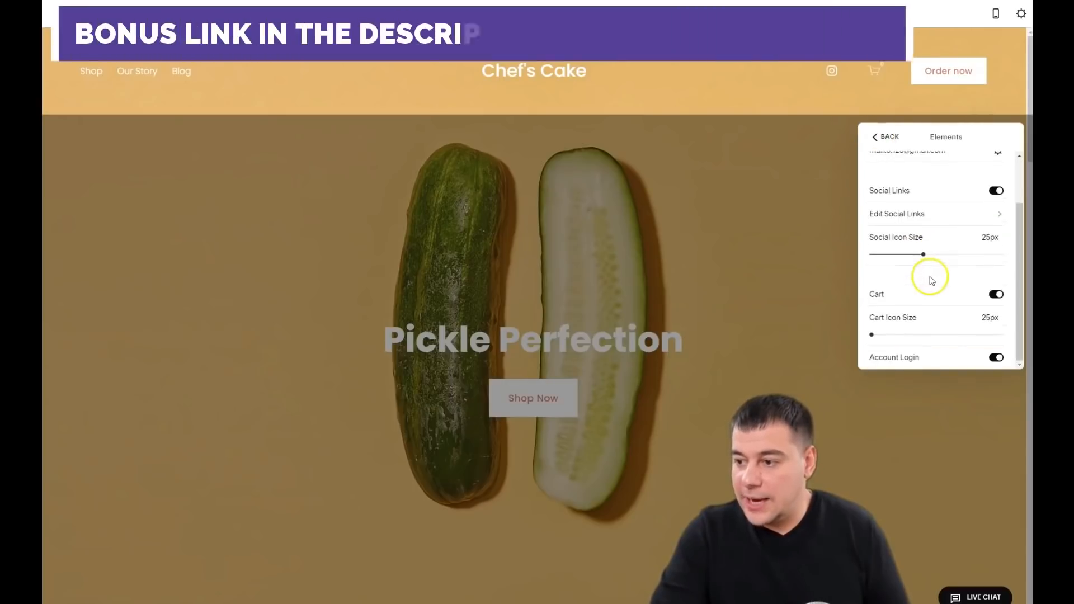
{"action": "left_click", "coordinate": [998, 296]}
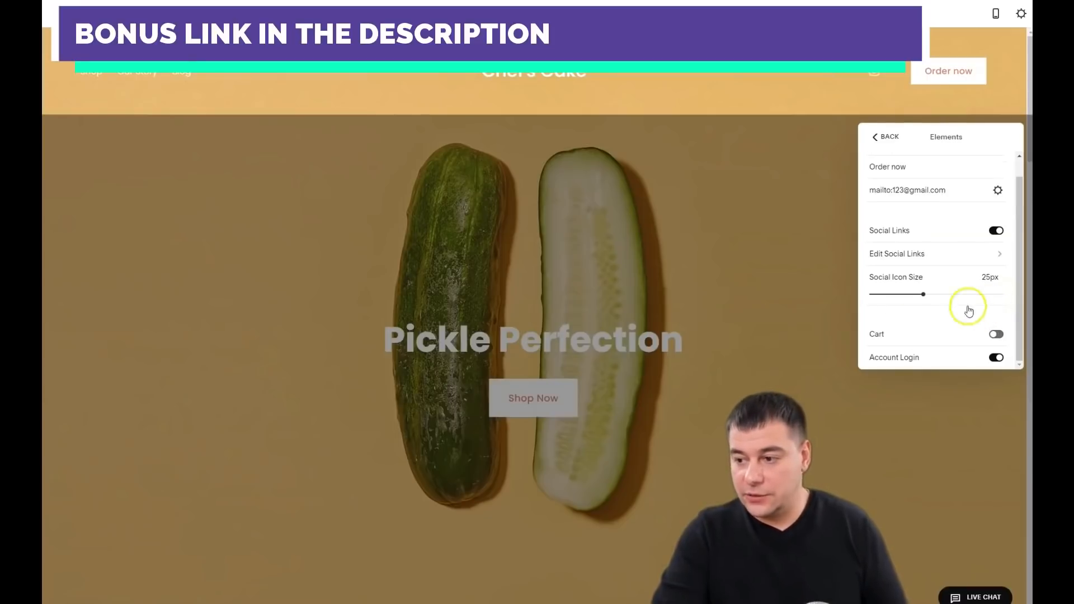
{"action": "left_click", "coordinate": [997, 361]}
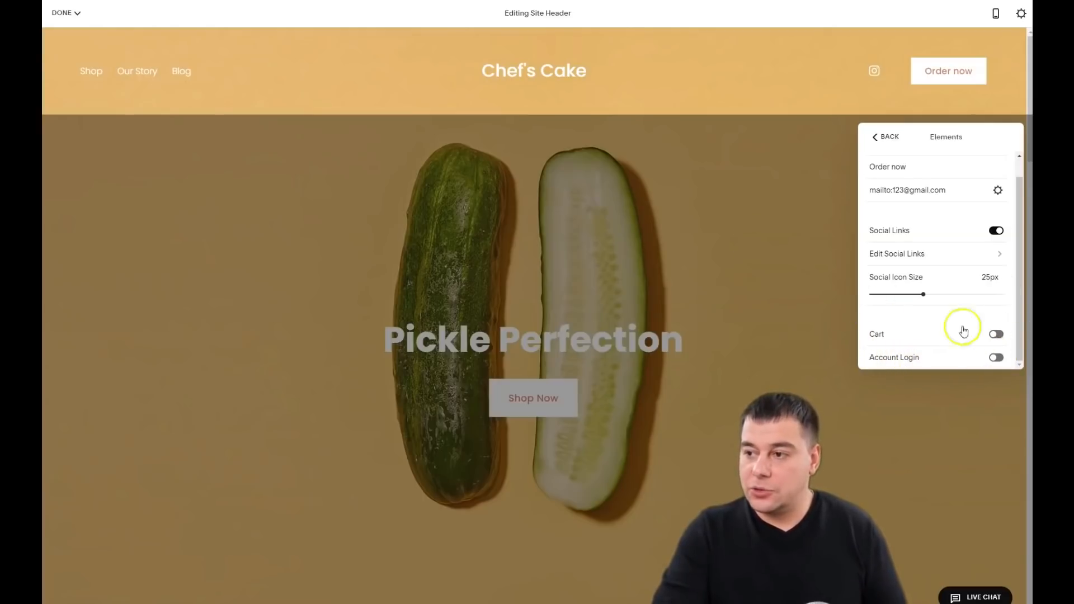
Step: Review the header's Colors settings, then exit header editing with the Transparent header kept
{"action": "left_click", "coordinate": [874, 138]}
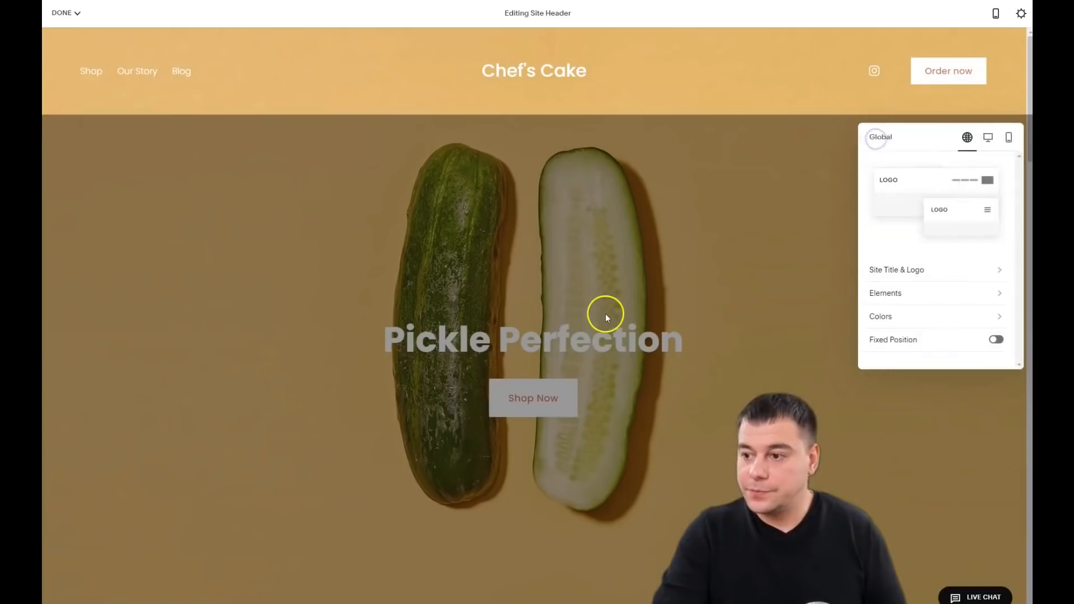
{"action": "left_click", "coordinate": [921, 314]}
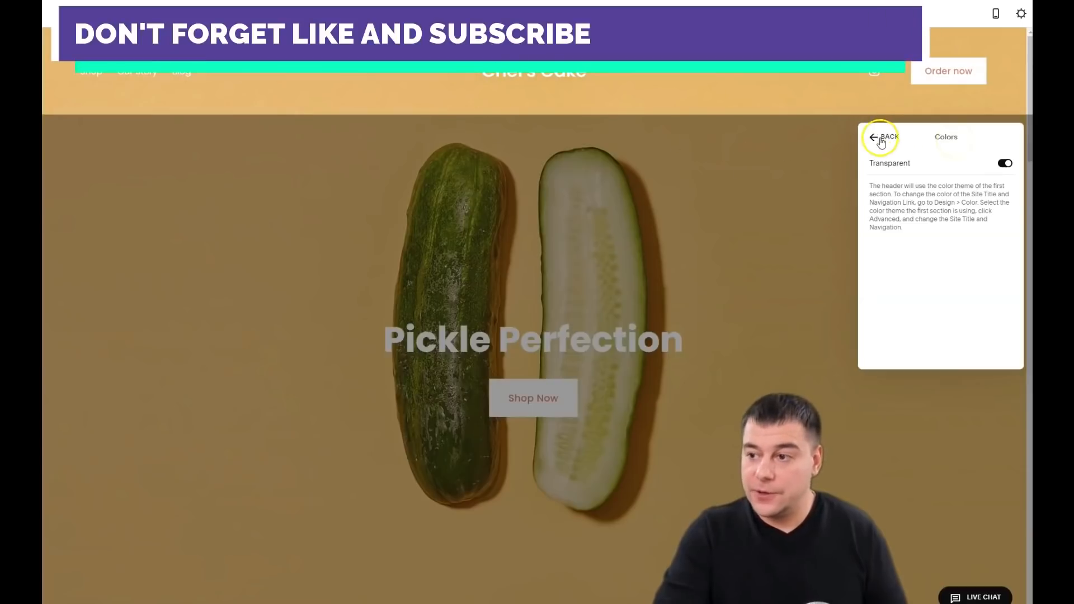
{"action": "left_click", "coordinate": [875, 138]}
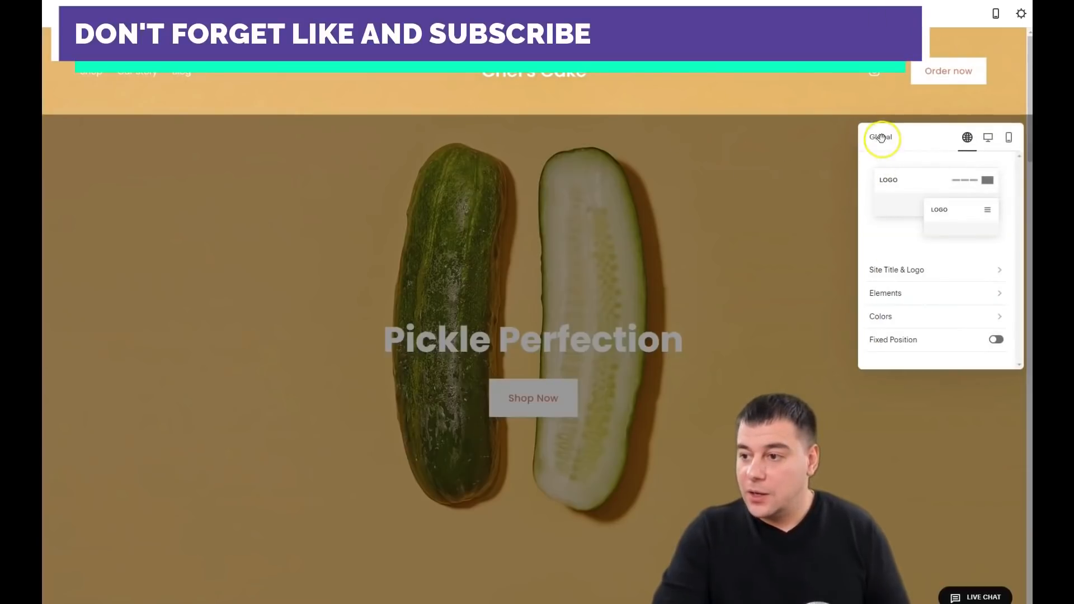
{"action": "left_click", "coordinate": [831, 168]}
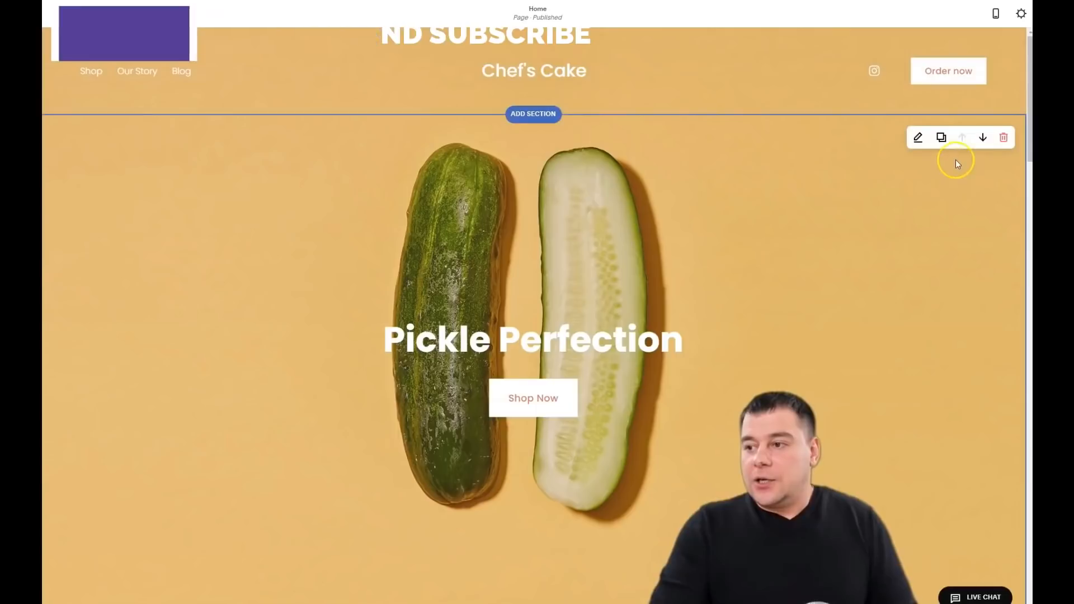
{"action": "left_click", "coordinate": [982, 138]}
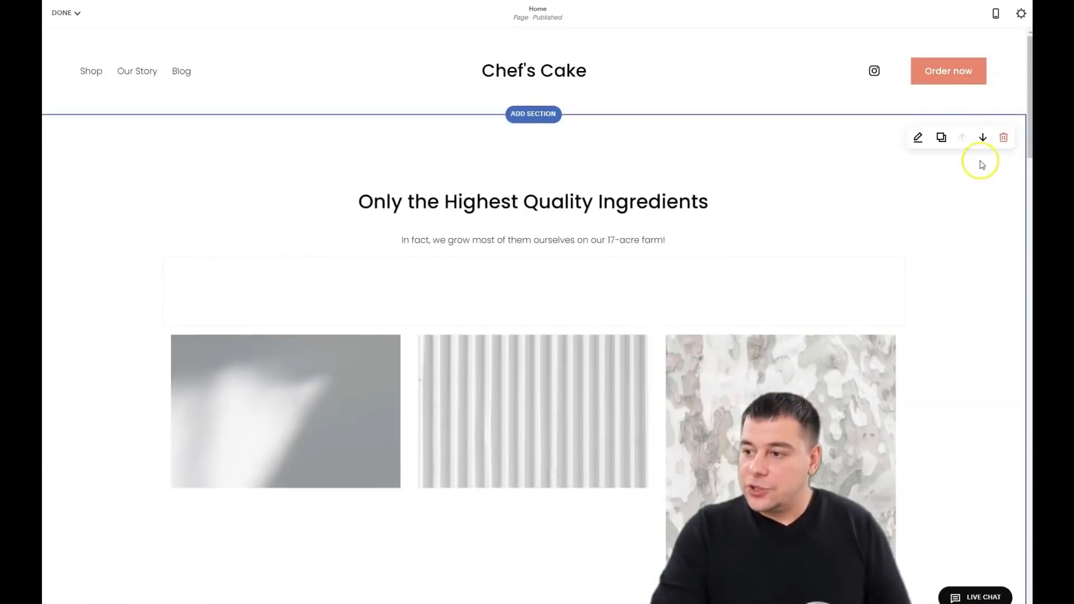
{"action": "left_click", "coordinate": [982, 138]}
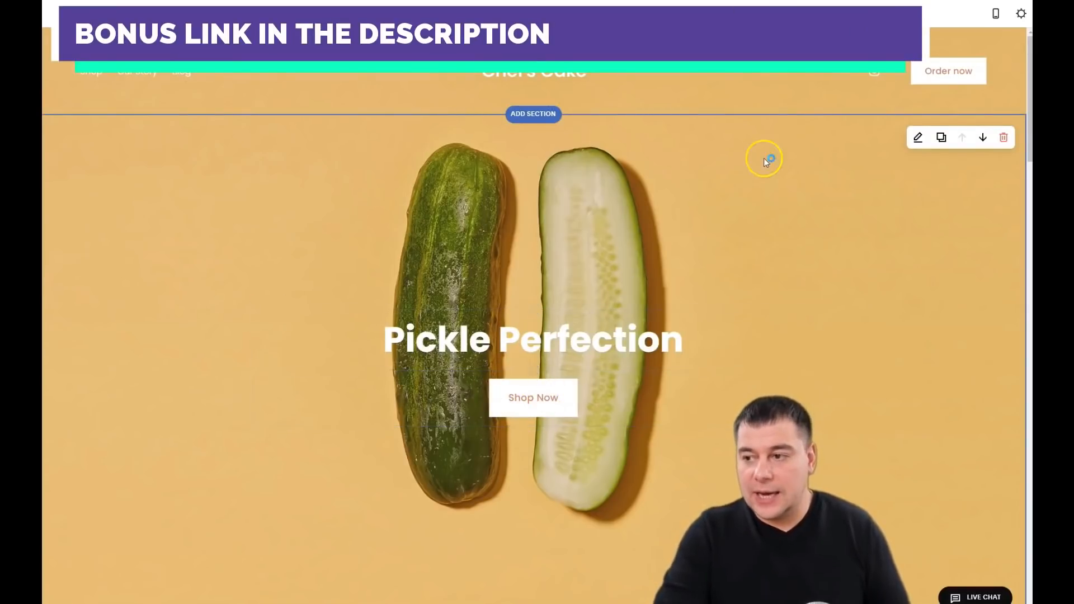
Step: Open the hero section settings, try heights S, M and L, and keep content width M
{"action": "left_click", "coordinate": [917, 139]}
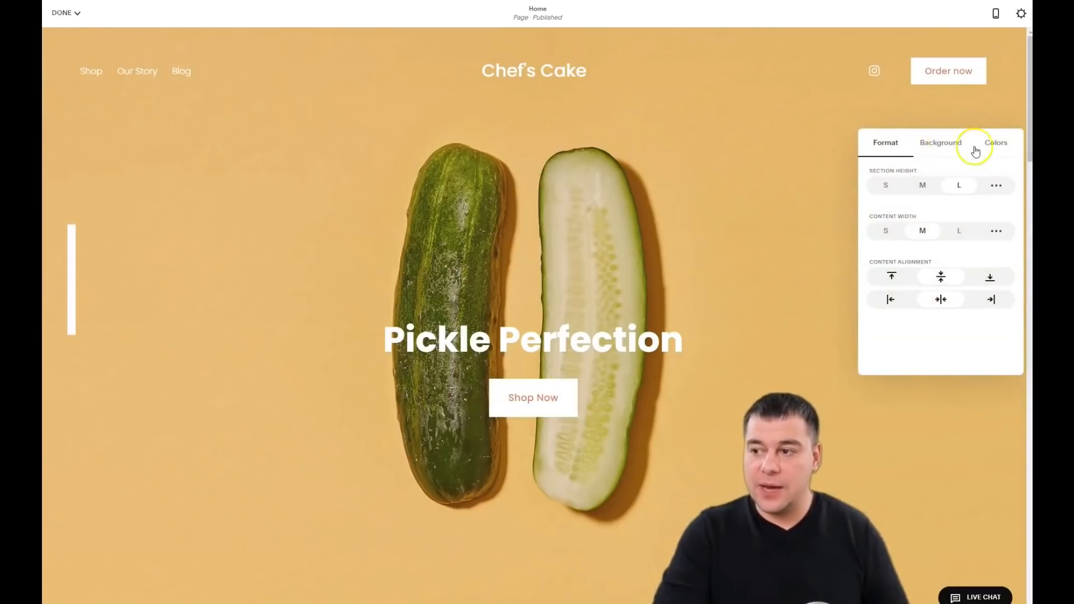
{"action": "left_click", "coordinate": [885, 185]}
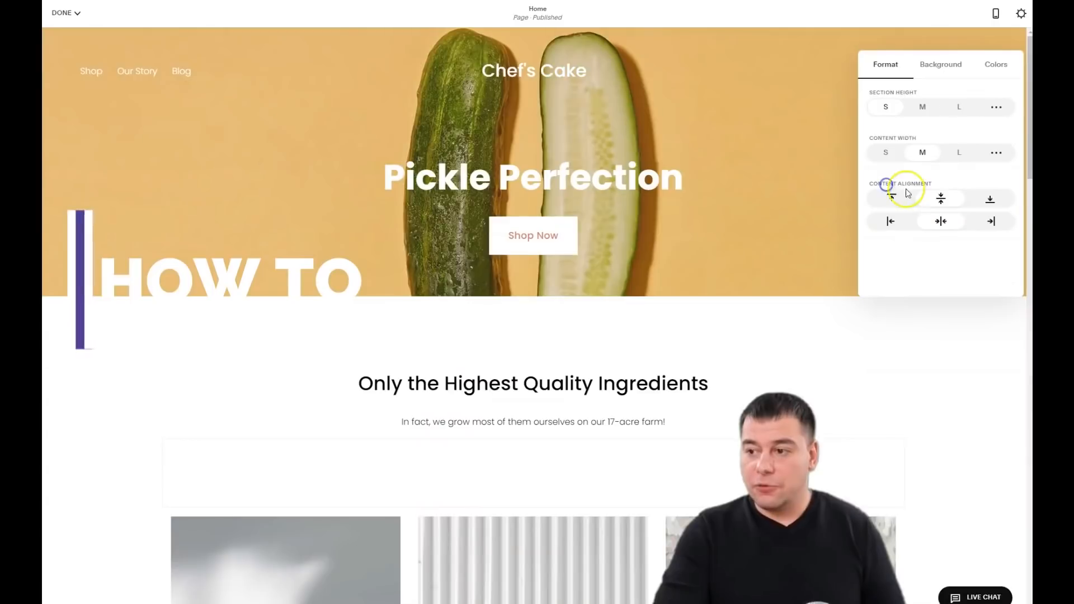
{"action": "left_click", "coordinate": [919, 107]}
{"action": "left_click", "coordinate": [960, 108]}
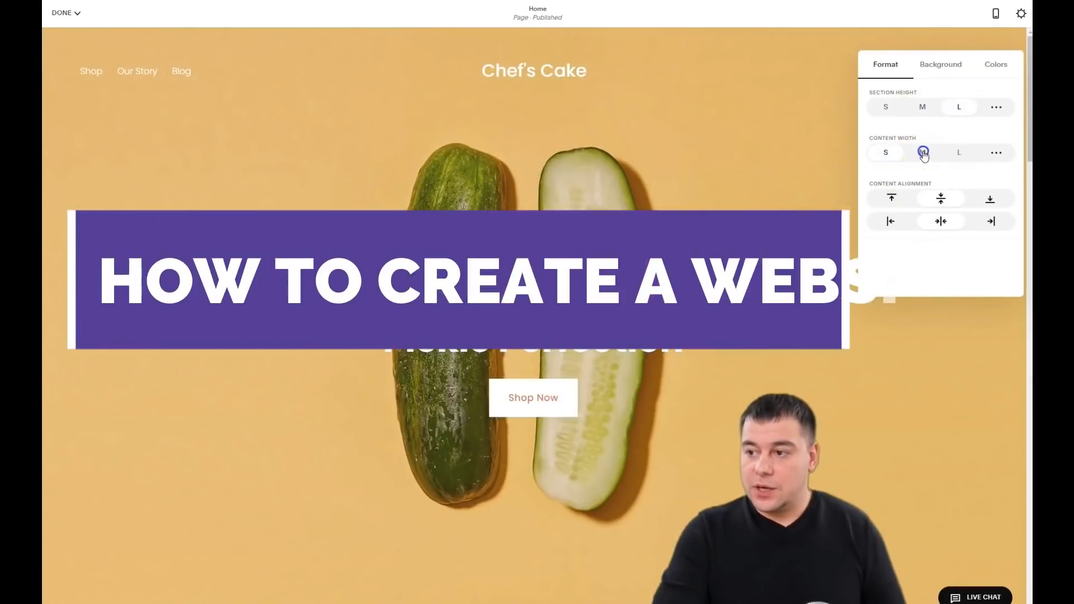
{"action": "left_click", "coordinate": [959, 152]}
{"action": "left_click", "coordinate": [924, 155]}
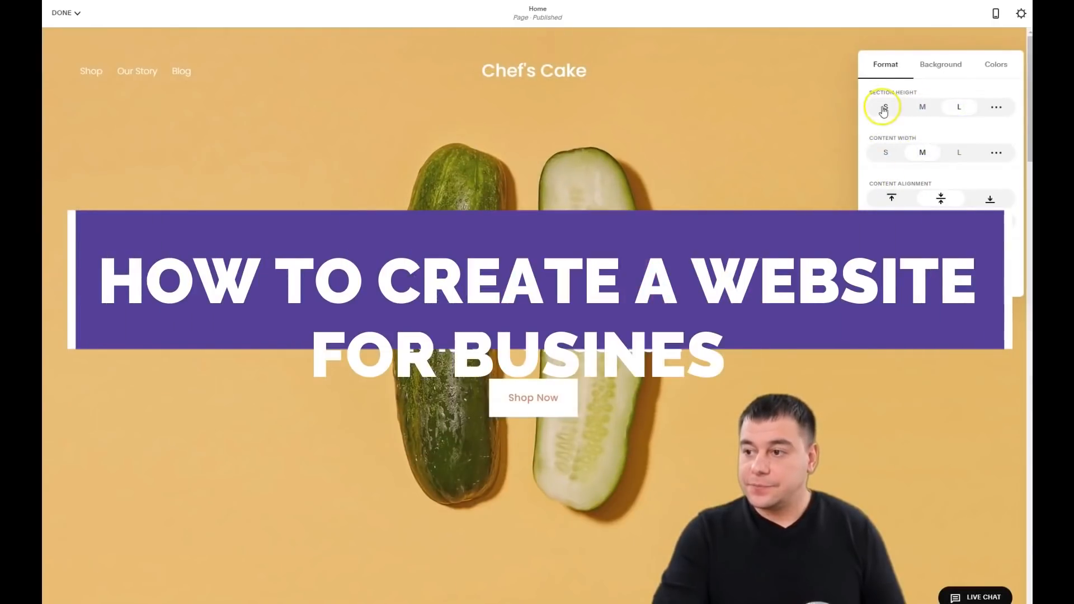
Step: Compare medium, small and a custom 46 height, return the hero to L, and open Background
{"action": "left_click", "coordinate": [937, 110]}
{"action": "left_click", "coordinate": [886, 108]}
{"action": "left_click", "coordinate": [959, 108]}
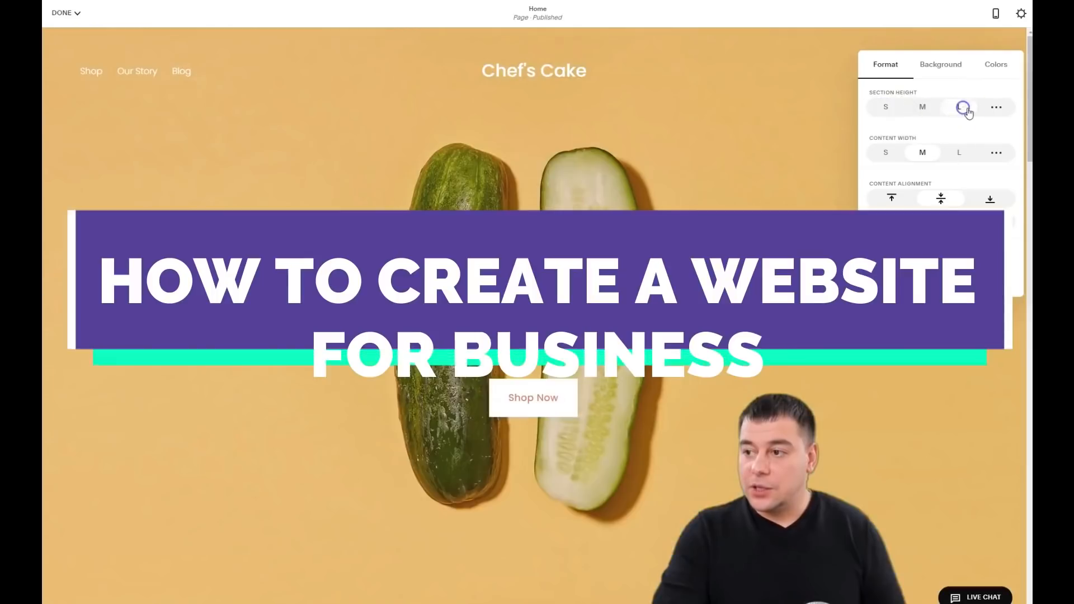
{"action": "left_click", "coordinate": [997, 108]}
{"action": "left_click", "coordinate": [996, 108]}
{"action": "mouse_move", "coordinate": [943, 129]}
{"action": "left_mouse_down"}
{"action": "mouse_move", "coordinate": [901, 132]}
{"action": "mouse_move", "coordinate": [963, 130]}
{"action": "left_mouse_up"}
{"action": "left_click", "coordinate": [963, 96]}
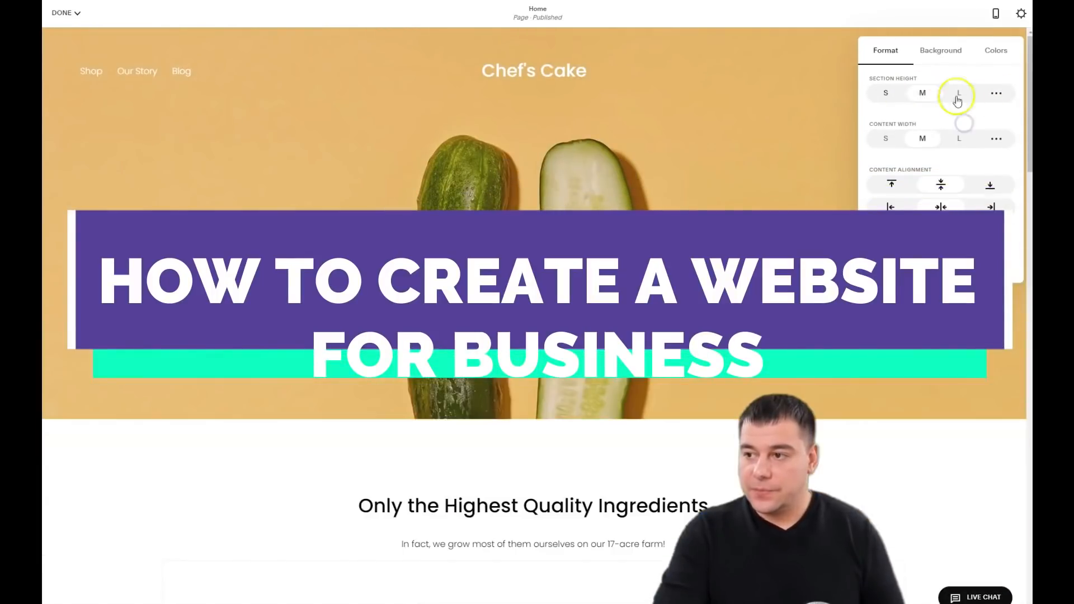
{"action": "left_click", "coordinate": [939, 56]}
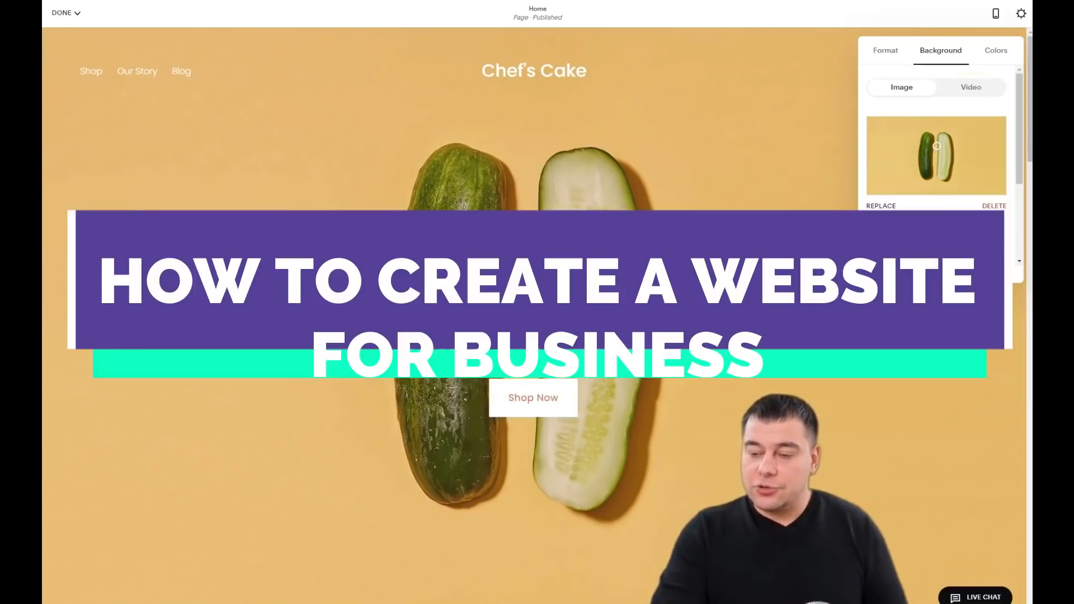
Step: Preview the image editor and Image Effect without changes, then delete the pickle background photo
{"action": "scroll", "coordinate": [936, 146], "scroll_direction": "down", "scroll_amount": 3}
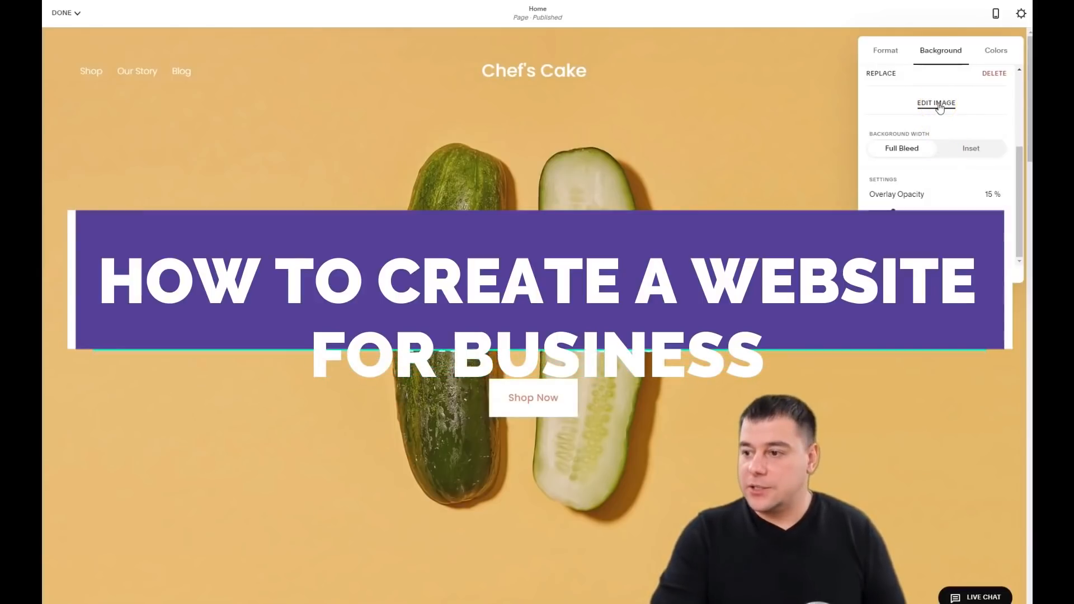
{"action": "left_click", "coordinate": [937, 103]}
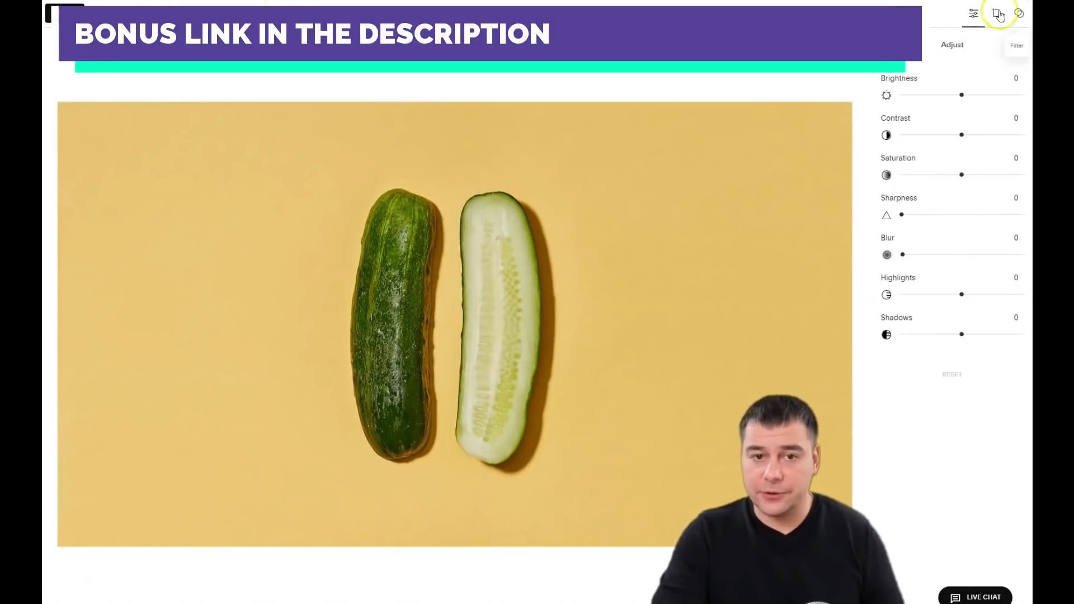
{"action": "left_click", "coordinate": [106, 16]}
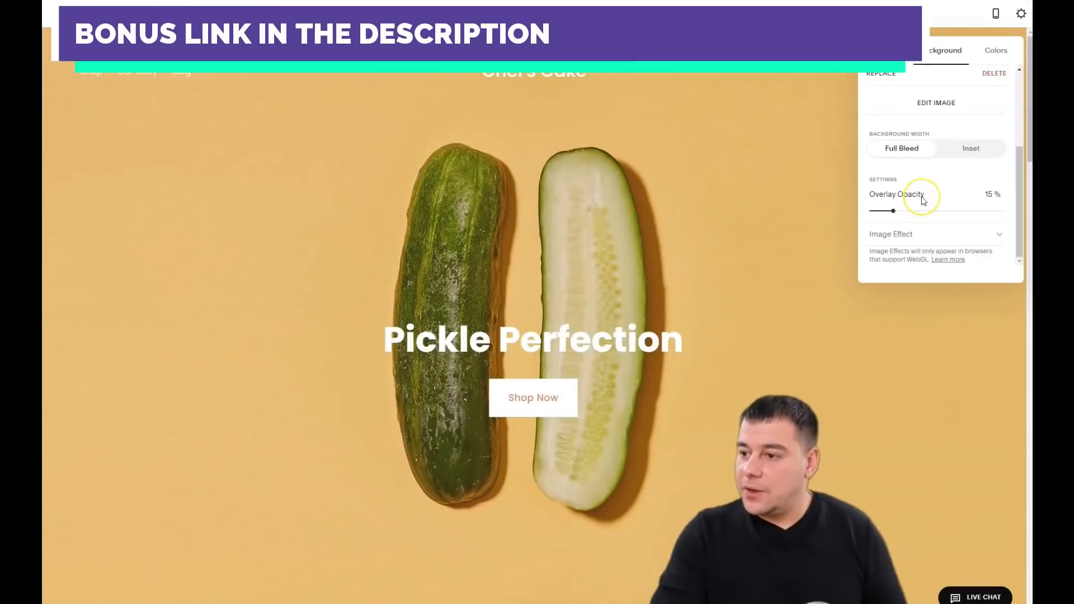
{"action": "left_click", "coordinate": [956, 236]}
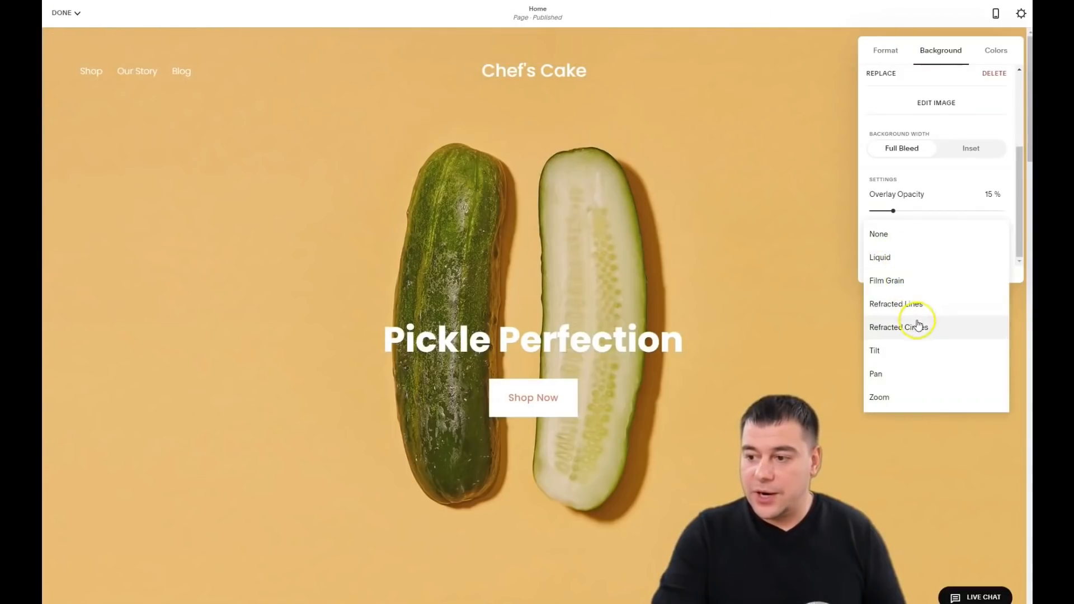
{"action": "left_click", "coordinate": [803, 192]}
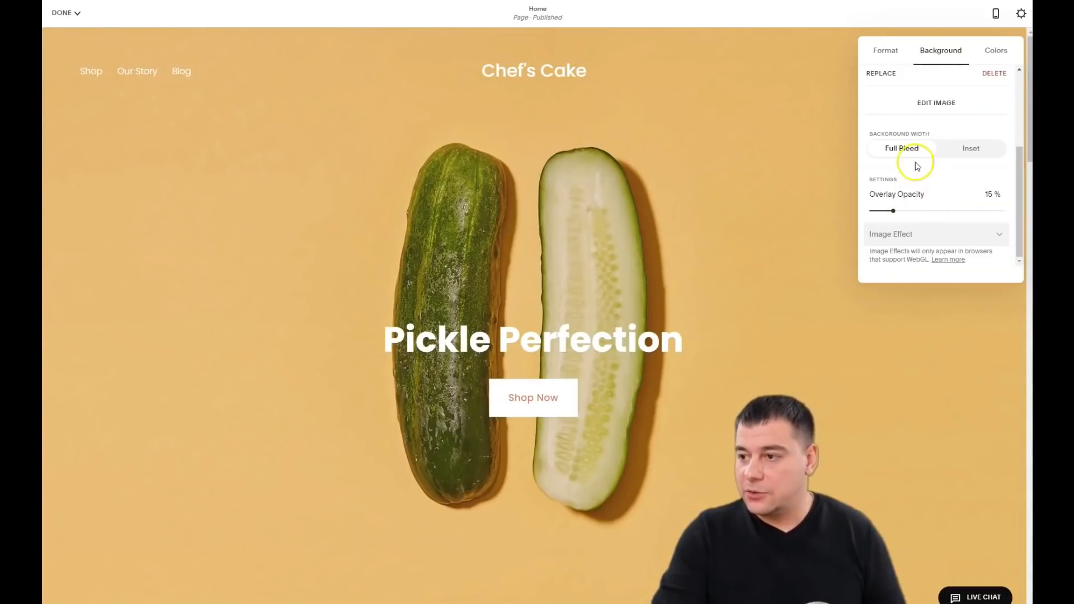
{"action": "scroll", "coordinate": [945, 111], "scroll_direction": "up", "scroll_amount": 3}
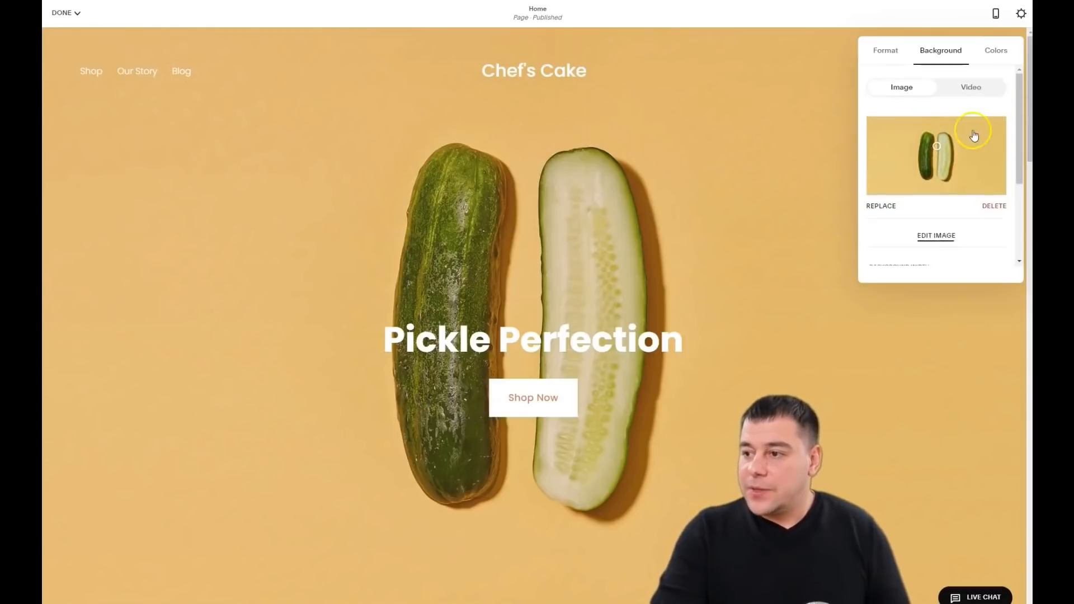
{"action": "left_click", "coordinate": [994, 207]}
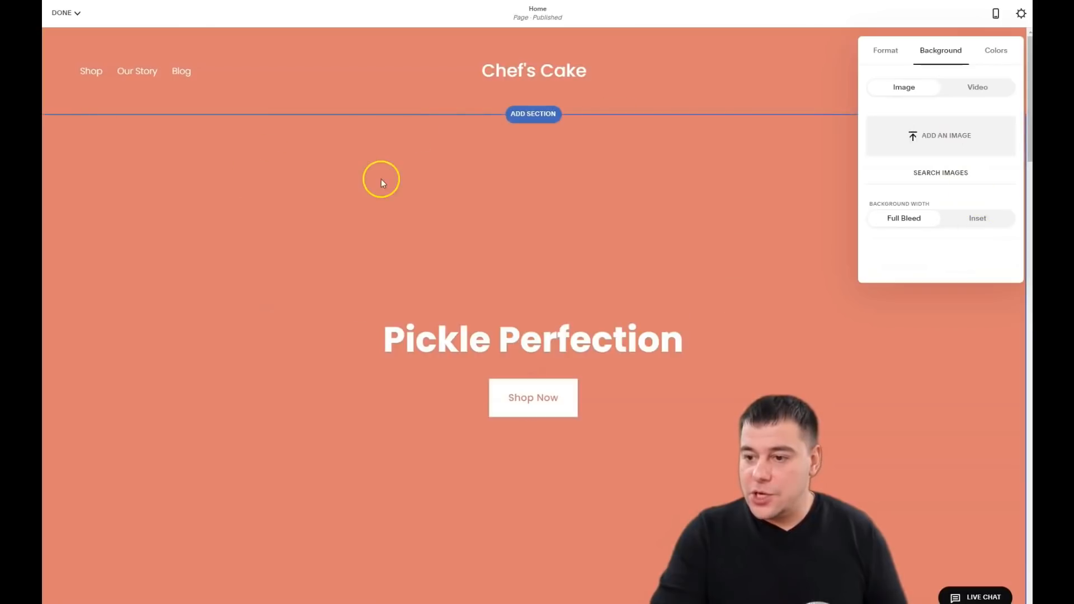
Step: Add the chocolate berry cake photo as the hero background and check how it looks
{"action": "left_click", "coordinate": [929, 139]}
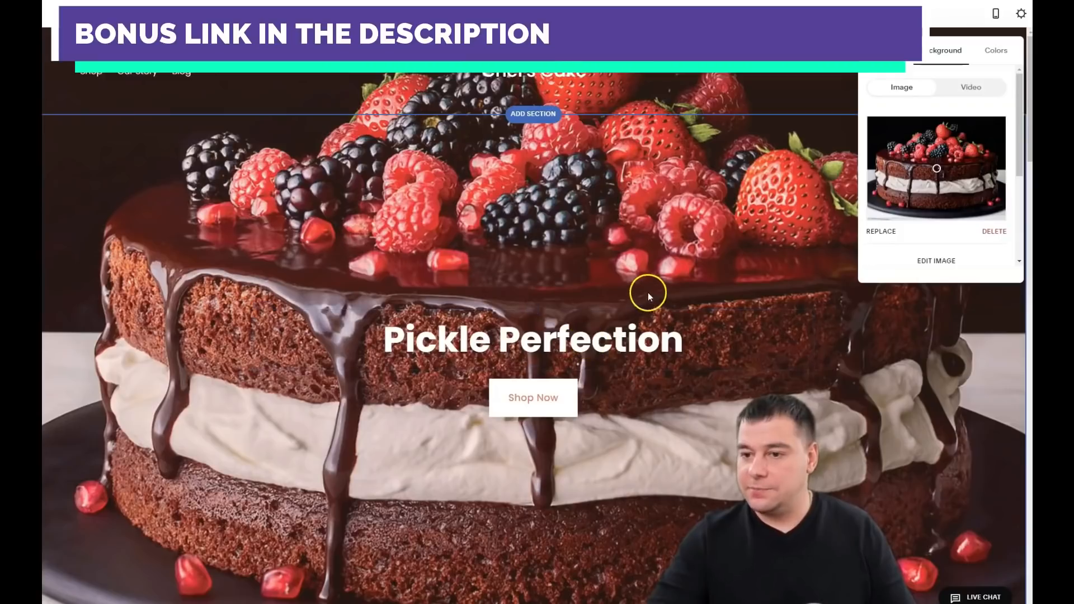
{"action": "scroll", "coordinate": [634, 244], "scroll_direction": "down", "scroll_amount": 4}
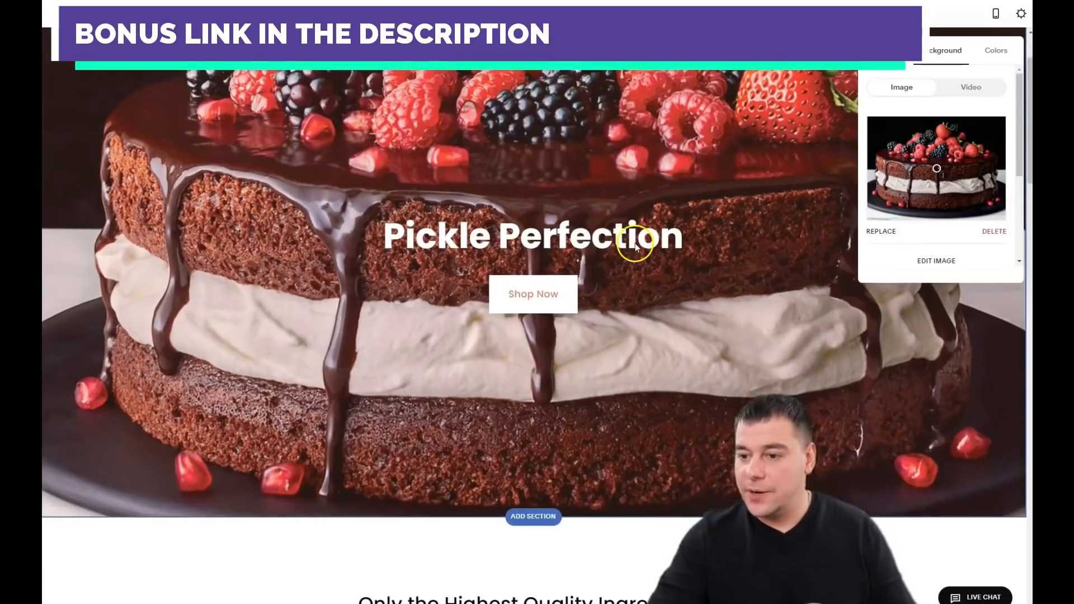
{"action": "scroll", "coordinate": [634, 244], "scroll_direction": "up", "scroll_amount": 4}
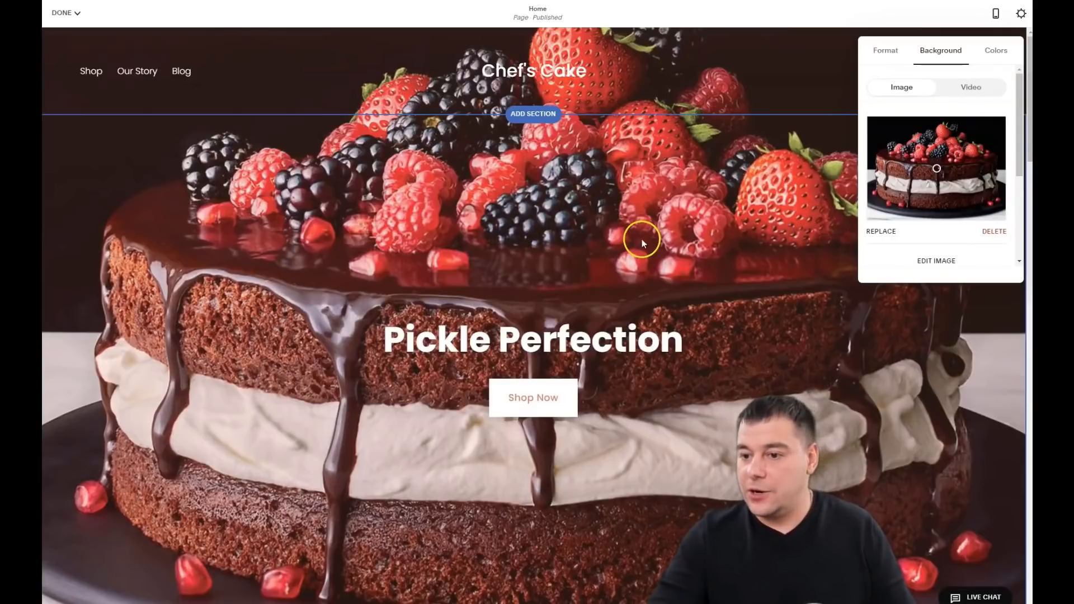
{"action": "scroll", "coordinate": [644, 238], "scroll_direction": "down", "scroll_amount": 4}
{"action": "scroll", "coordinate": [673, 240], "scroll_direction": "down", "scroll_amount": 2}
{"action": "scroll", "coordinate": [675, 236], "scroll_direction": "up", "scroll_amount": 1}
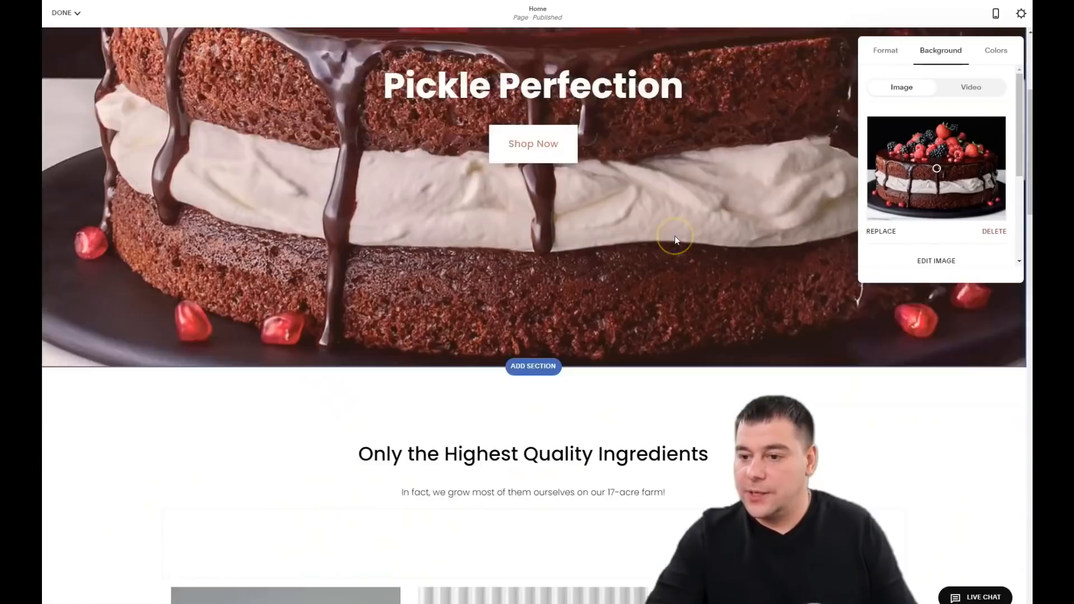
{"action": "scroll", "coordinate": [675, 237], "scroll_direction": "down", "scroll_amount": 2}
{"action": "scroll", "coordinate": [674, 236], "scroll_direction": "up", "scroll_amount": 6}
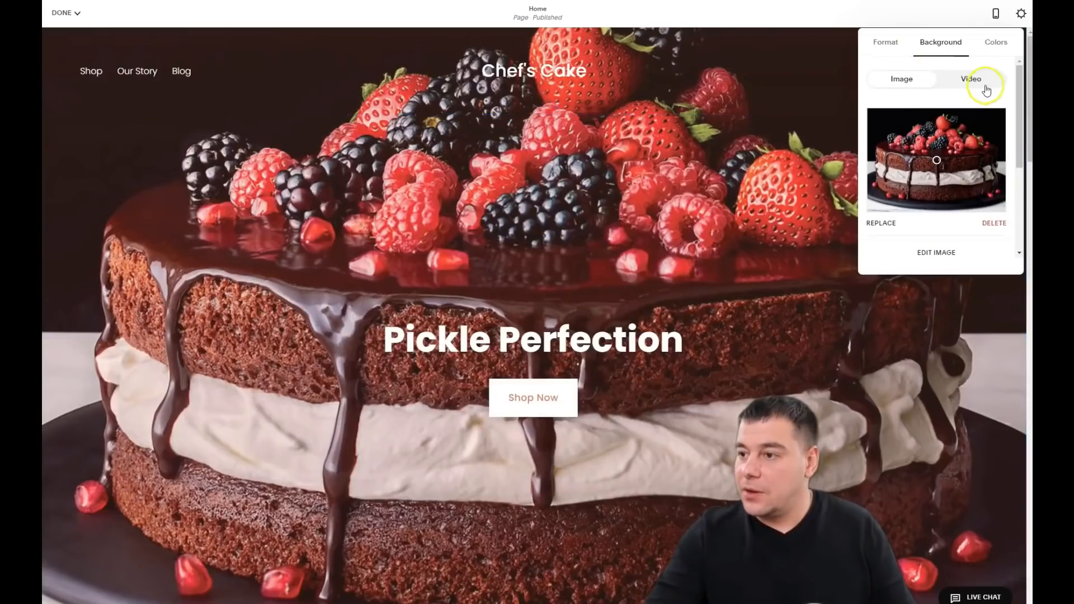
Step: Set the hero section height to M (medium) in the Format settings
{"action": "left_click", "coordinate": [889, 47]}
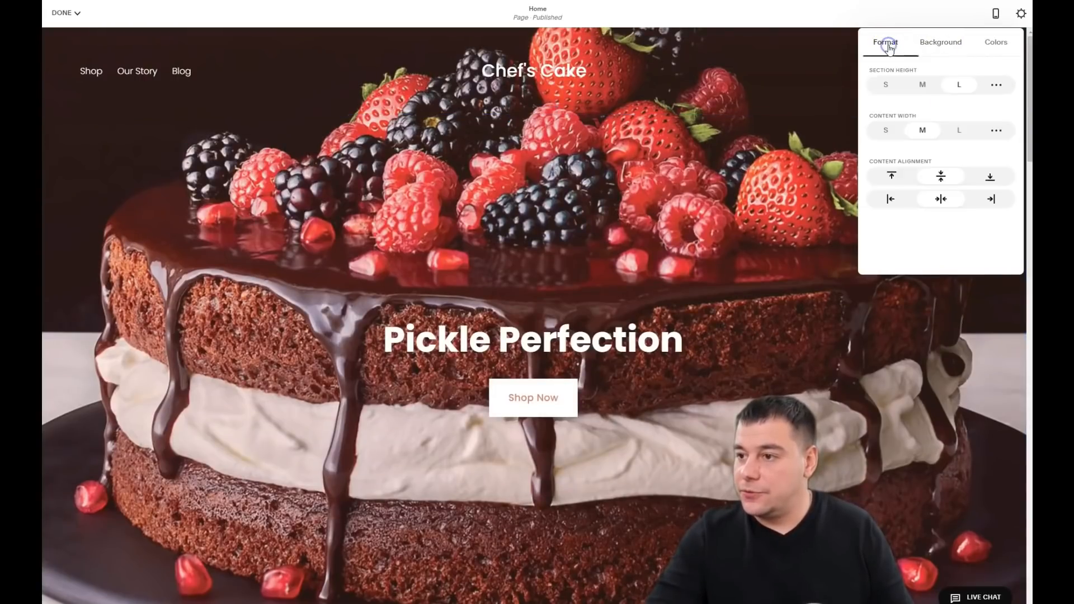
{"action": "left_click", "coordinate": [920, 87]}
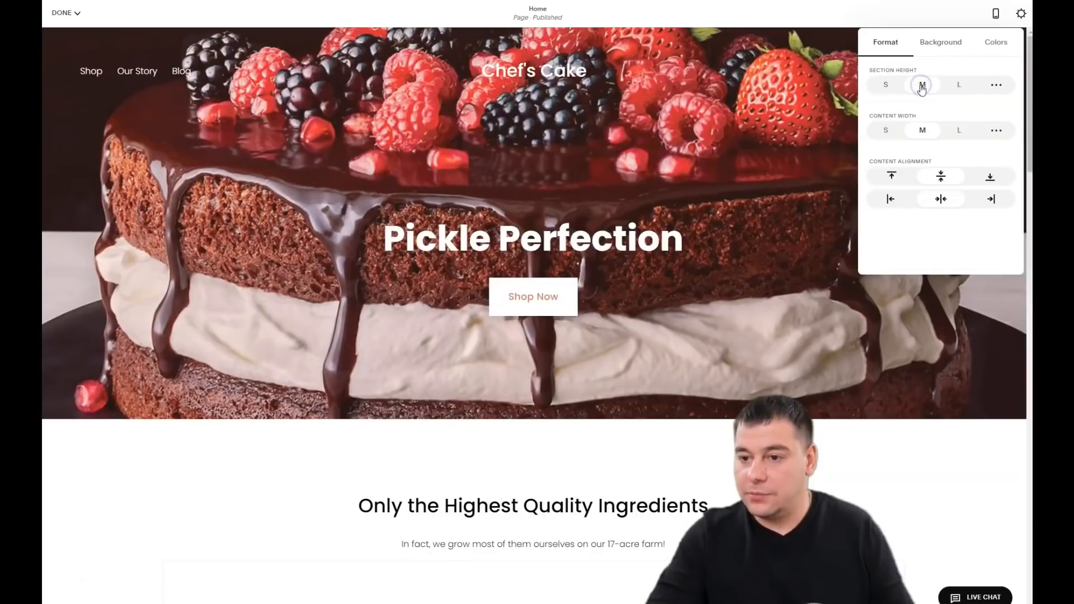
{"action": "left_click", "coordinate": [909, 79]}
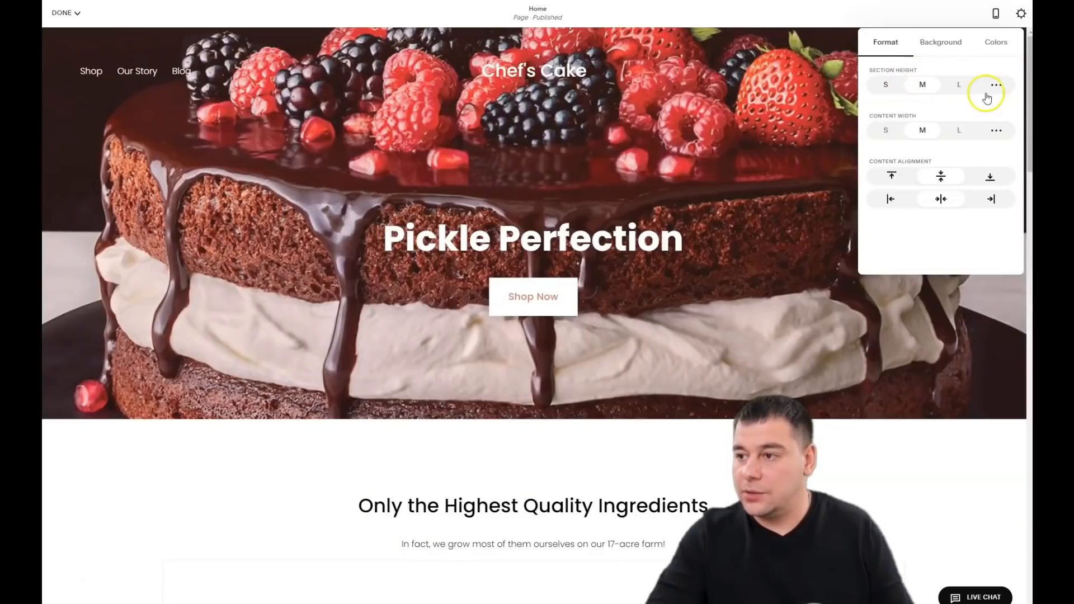
Step: Set the cake hero back to L height, close its settings, and scroll to the ingredients section
{"action": "left_click", "coordinate": [958, 85]}
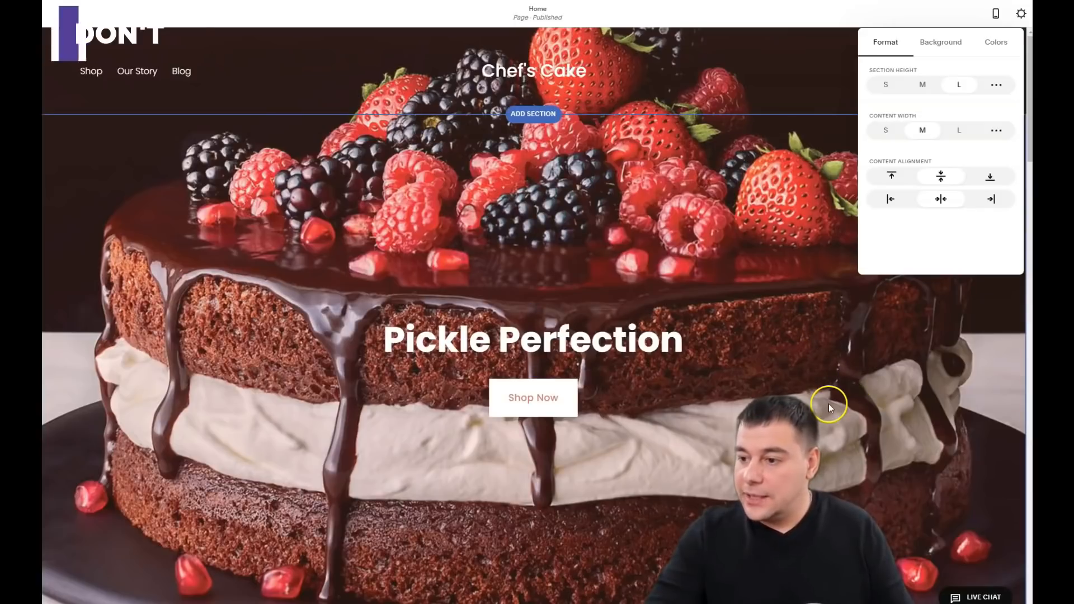
{"action": "left_click", "coordinate": [842, 342]}
{"action": "scroll", "coordinate": [649, 304], "scroll_direction": "down", "scroll_amount": 8}
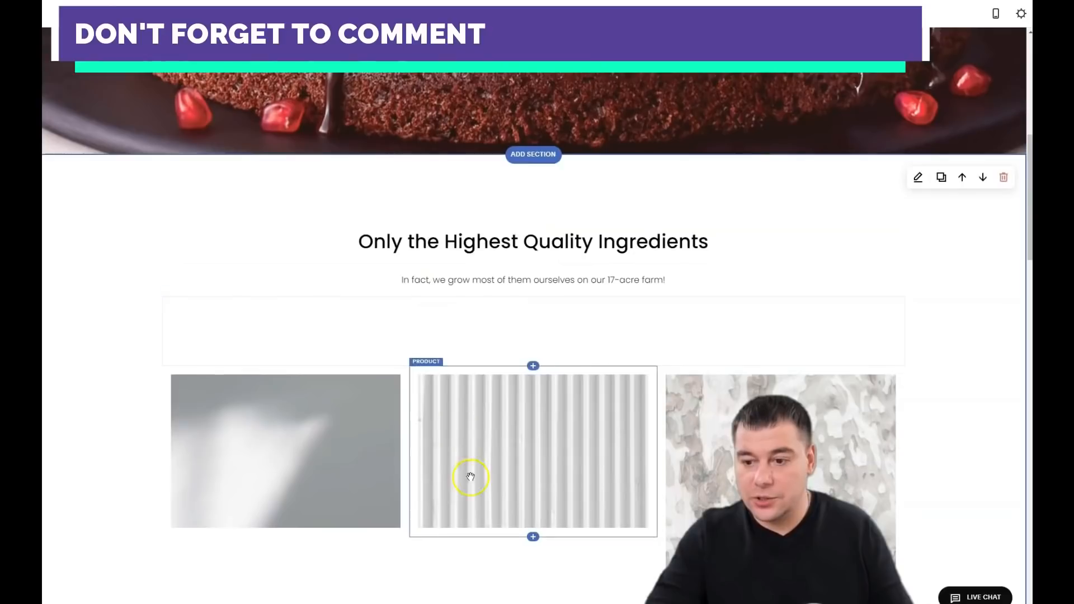
{"action": "scroll", "coordinate": [703, 347], "scroll_direction": "down", "scroll_amount": 1}
{"action": "scroll", "coordinate": [528, 384], "scroll_direction": "down", "scroll_amount": 6}
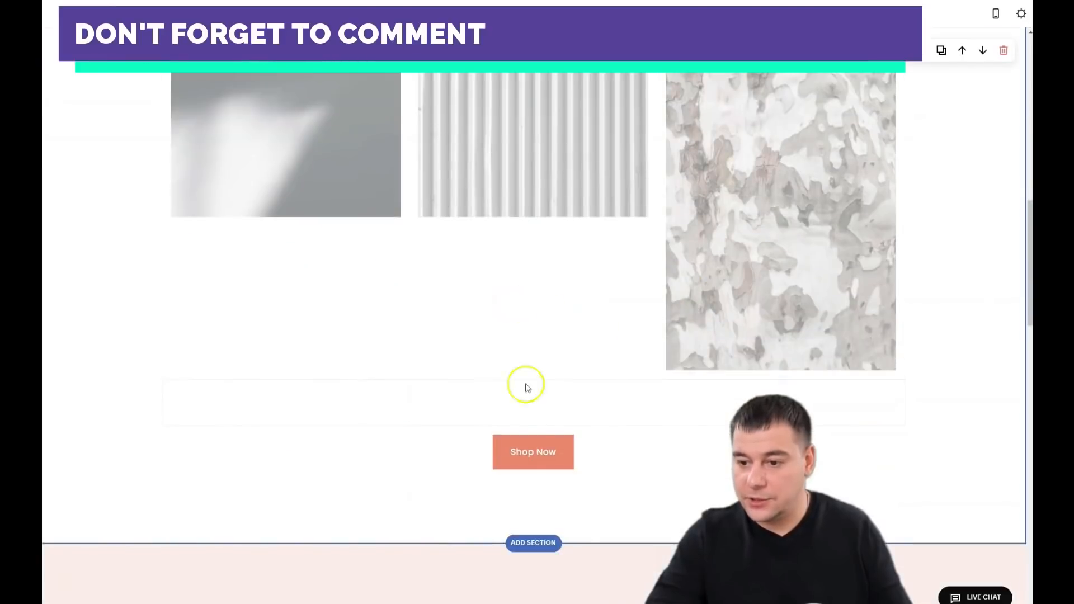
{"action": "scroll", "coordinate": [616, 218], "scroll_direction": "up", "scroll_amount": 7}
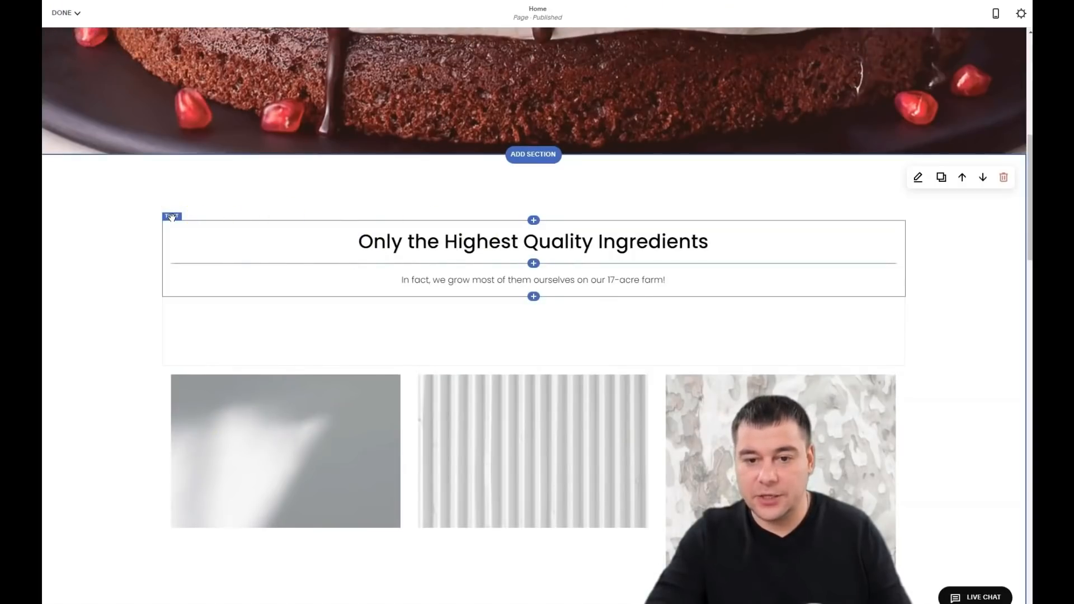
Step: Reposition the 'Only the Highest Quality Ingredients' text block so it spans the section
{"action": "left_click_drag", "start_coordinate": [171, 218], "coordinate": [910, 461]}
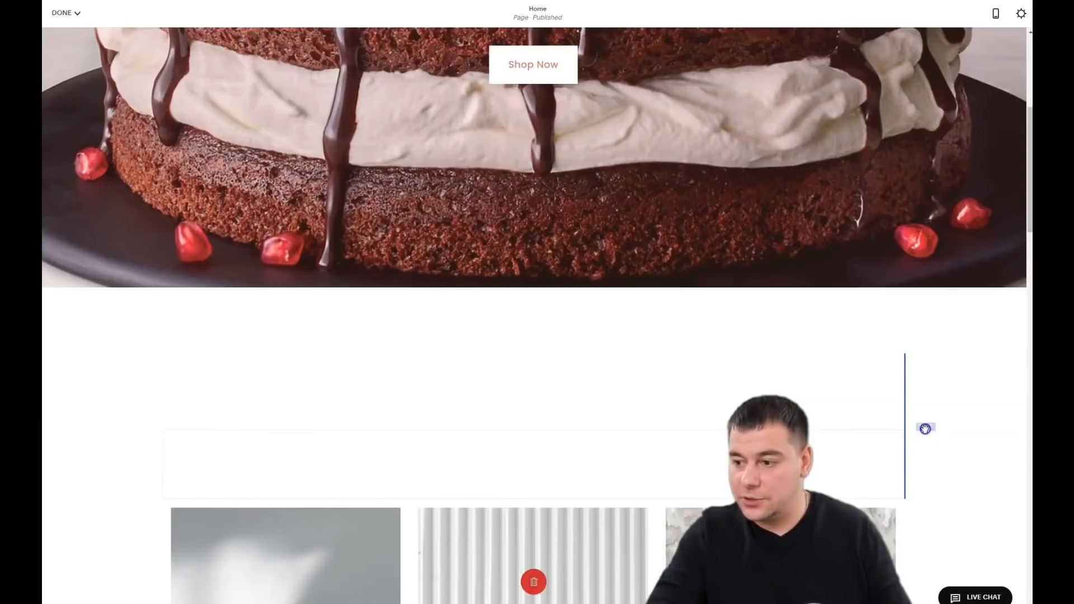
{"action": "left_click_drag", "start_coordinate": [854, 438], "coordinate": [158, 227]}
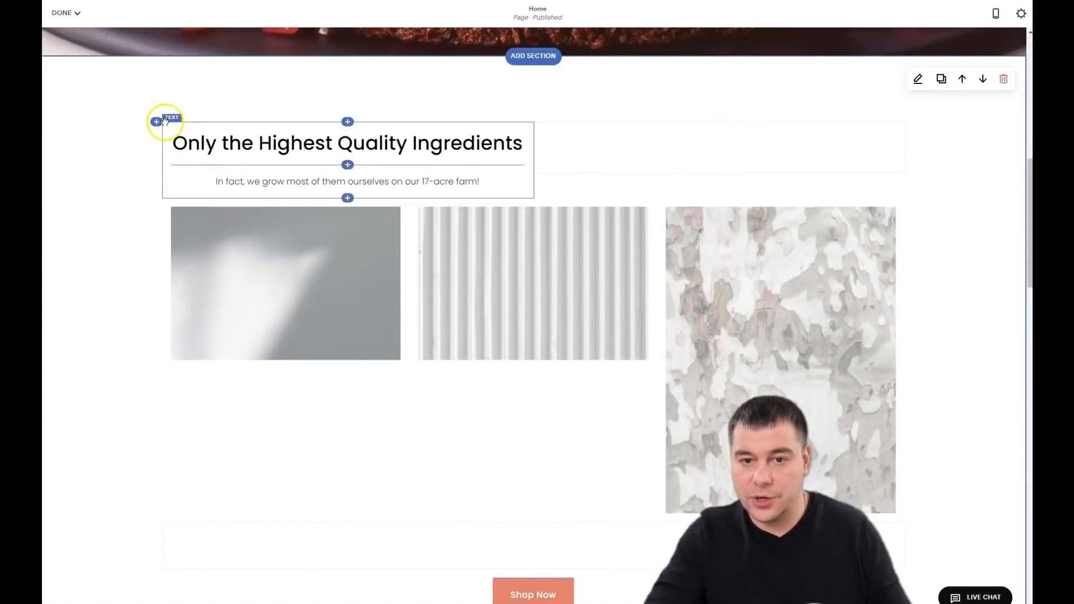
{"action": "left_click_drag", "start_coordinate": [174, 119], "coordinate": [445, 108]}
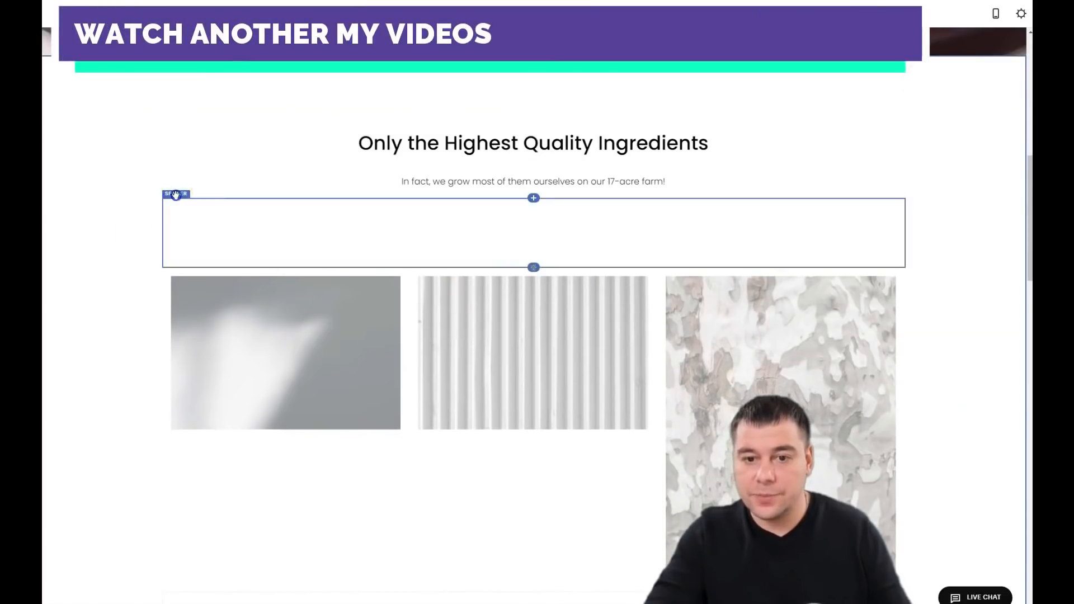
Step: Delete the spacer plus the texture, striped and bark image blocks, confirming each removal
{"action": "left_click", "coordinate": [212, 186]}
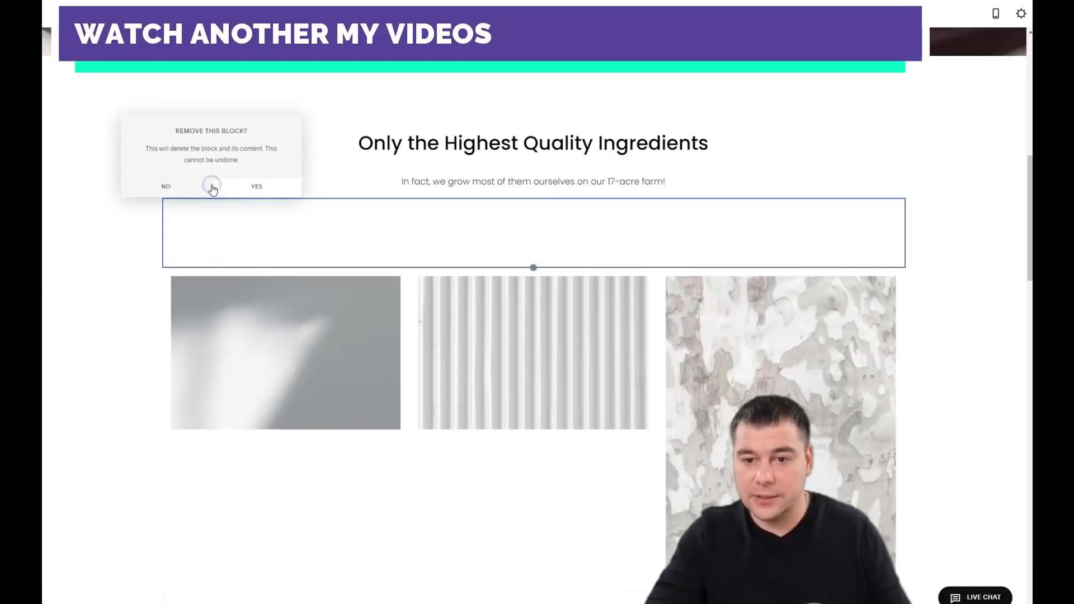
{"action": "left_click", "coordinate": [258, 186]}
{"action": "left_click", "coordinate": [237, 184]}
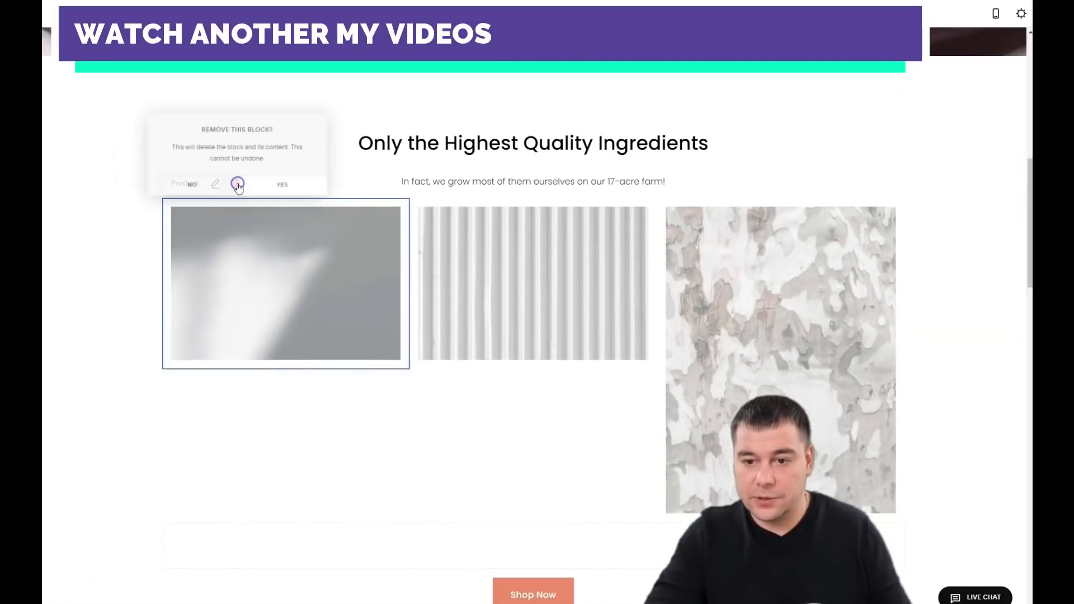
{"action": "left_click", "coordinate": [268, 190]}
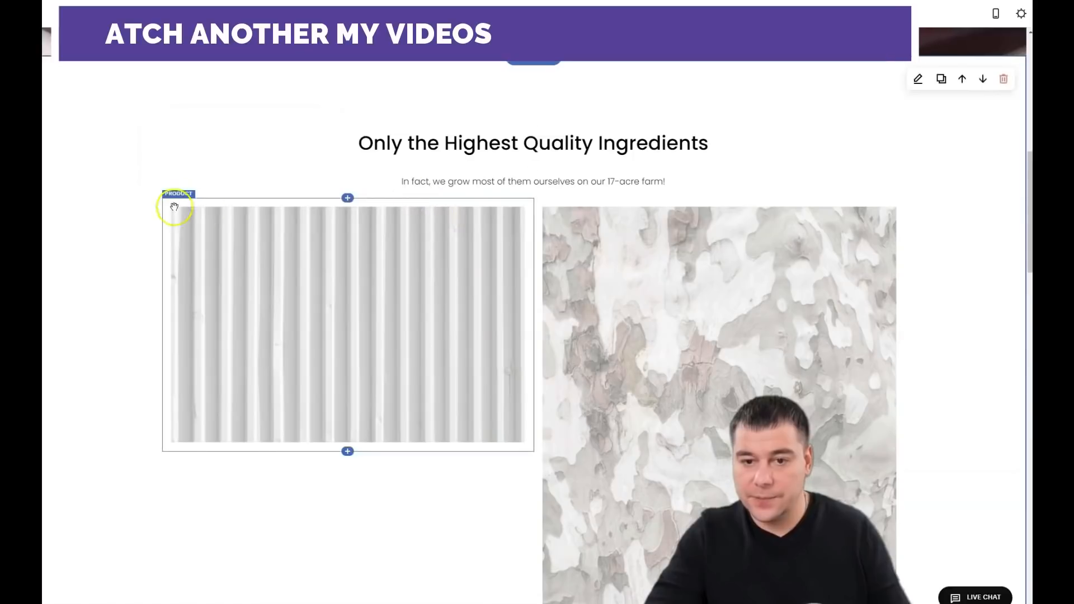
{"action": "left_click", "coordinate": [236, 192]}
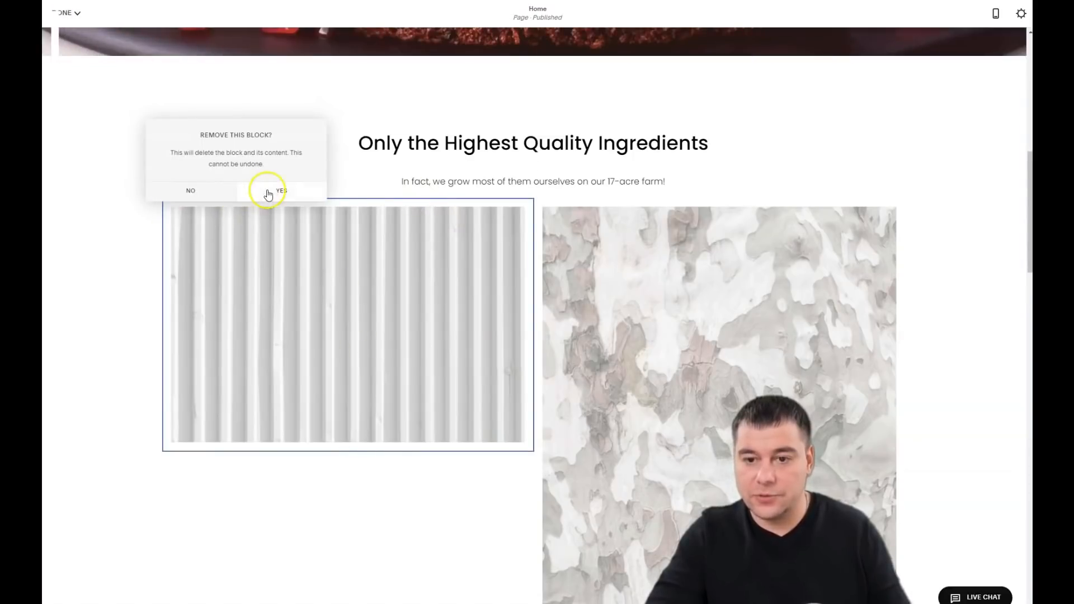
{"action": "left_click", "coordinate": [268, 193]}
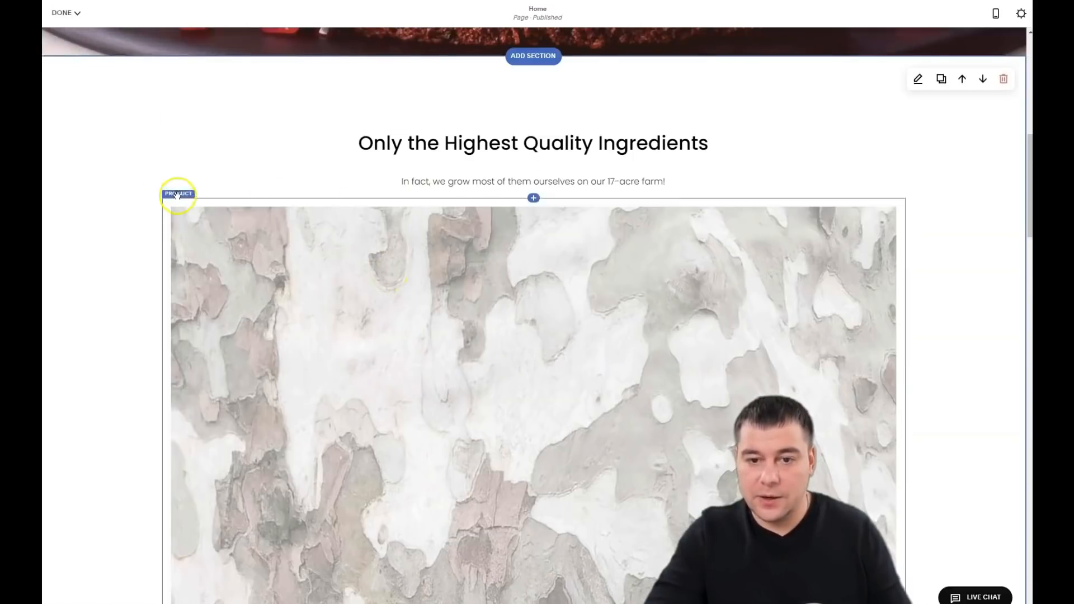
{"action": "left_click", "coordinate": [234, 189]}
{"action": "left_click", "coordinate": [269, 193]}
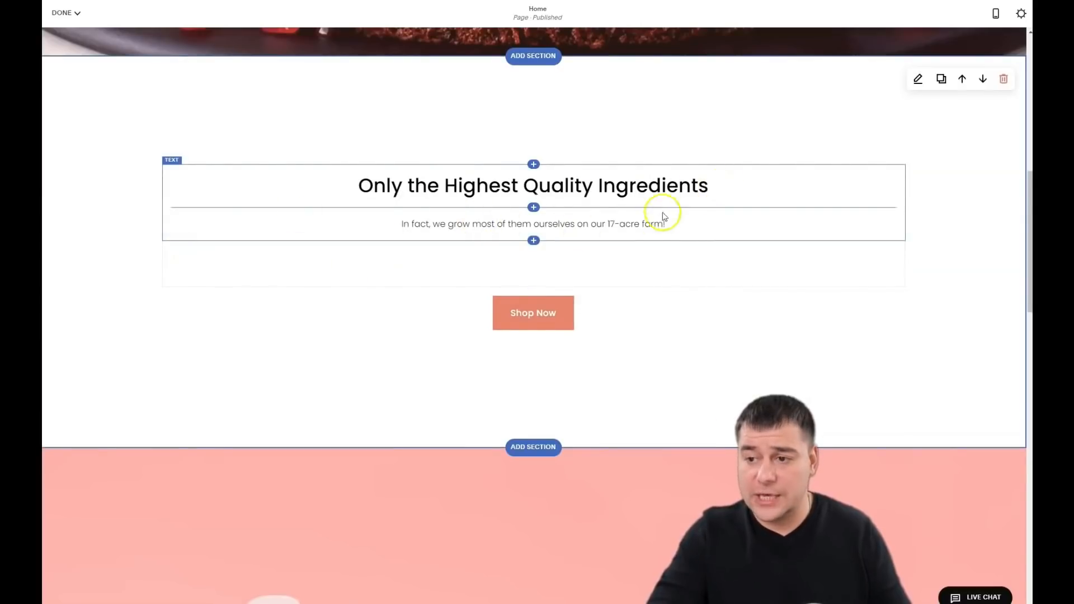
Step: Make the ingredients heading a Heading 1 and delete the subtitle paragraph
{"action": "double_click", "coordinate": [631, 190]}
{"action": "left_click_drag", "start_coordinate": [711, 195], "coordinate": [348, 173]}
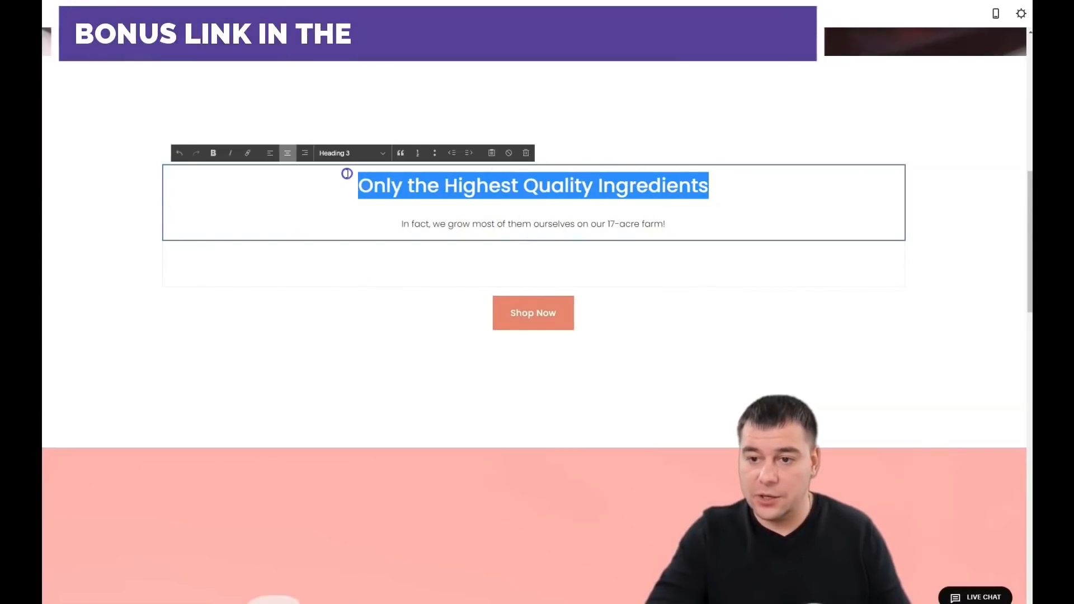
{"action": "left_click", "coordinate": [383, 153]}
{"action": "left_click", "coordinate": [344, 163]}
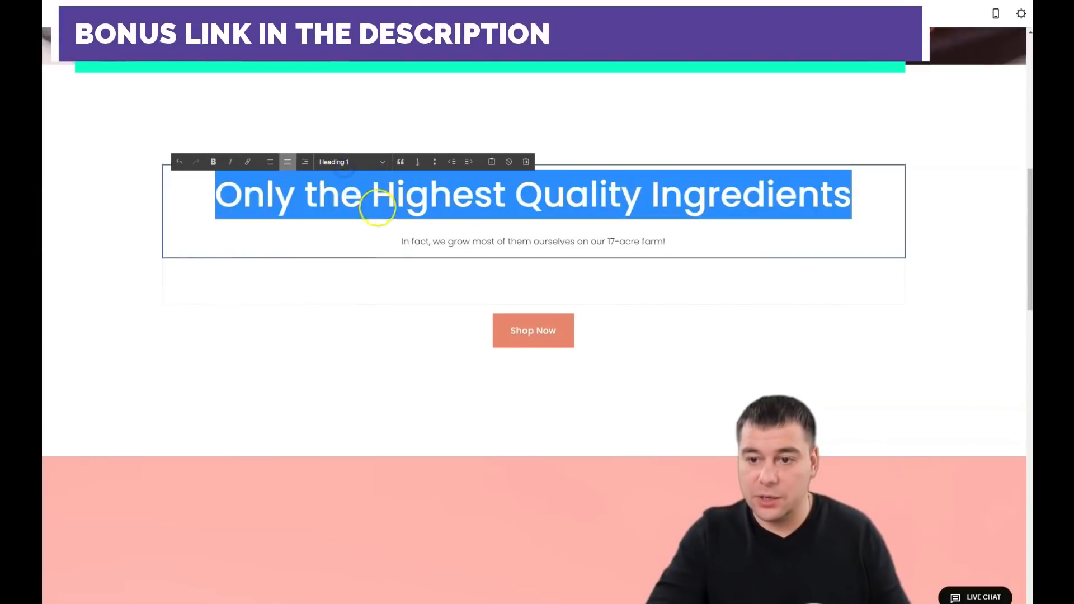
{"action": "left_click", "coordinate": [398, 240]}
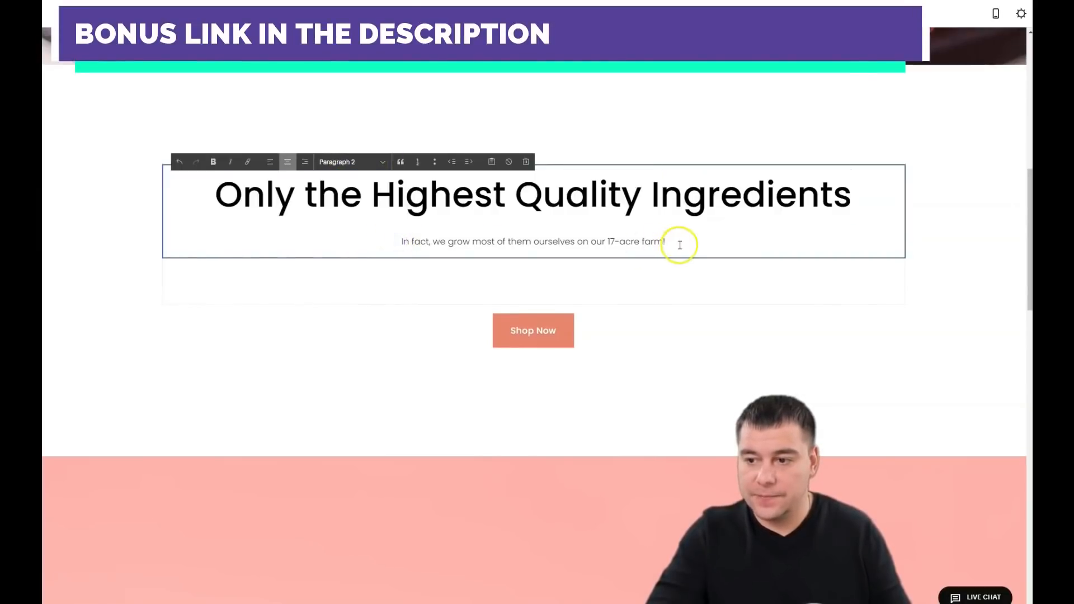
{"action": "left_click_drag", "start_coordinate": [679, 244], "coordinate": [406, 235]}
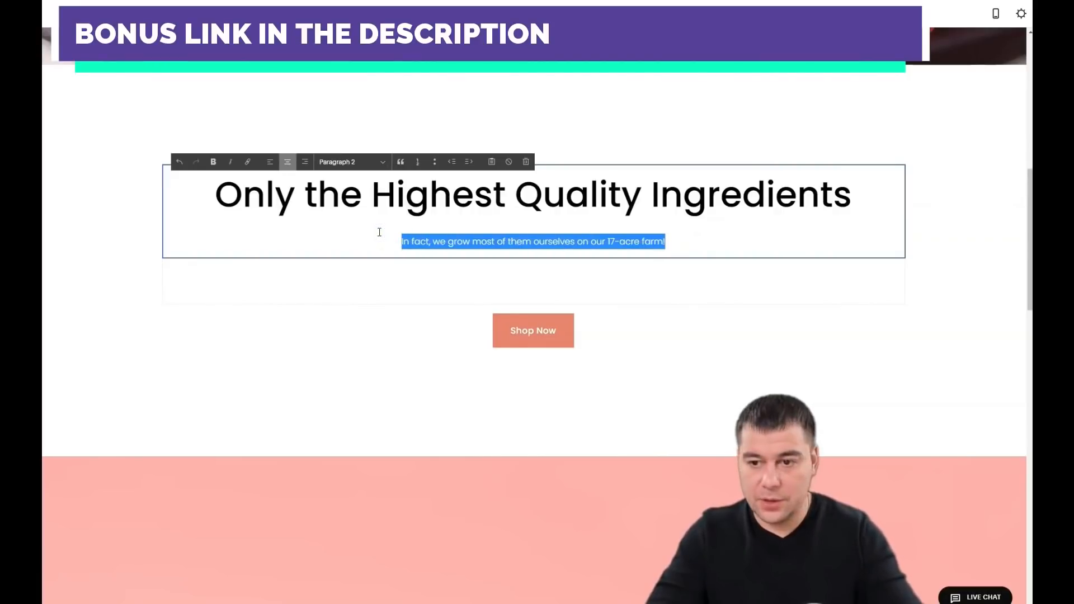
{"action": "key", "text": "BackSpace"}
{"action": "key", "text": "BackSpace"}
Step: Replace the heading text with 'Your Best Cake ever' and centre-align it
{"action": "left_click_drag", "start_coordinate": [323, 227], "coordinate": [867, 225]}
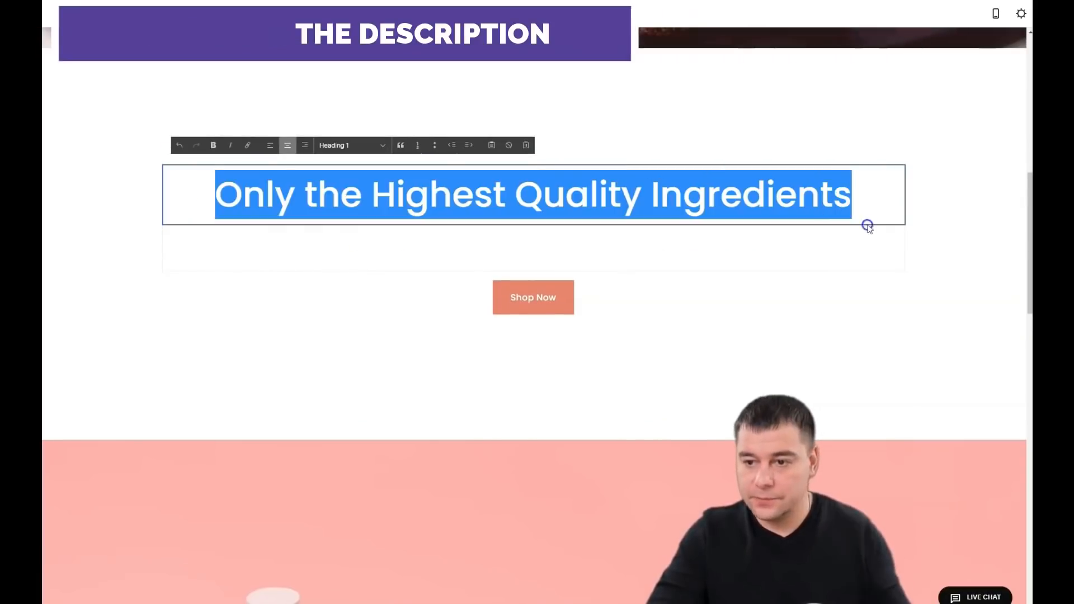
{"action": "triple_click", "coordinate": [319, 192]}
{"action": "type", "text": "Your Best Cake ever"}
{"action": "left_click", "coordinate": [965, 218]}
{"action": "left_click", "coordinate": [540, 198]}
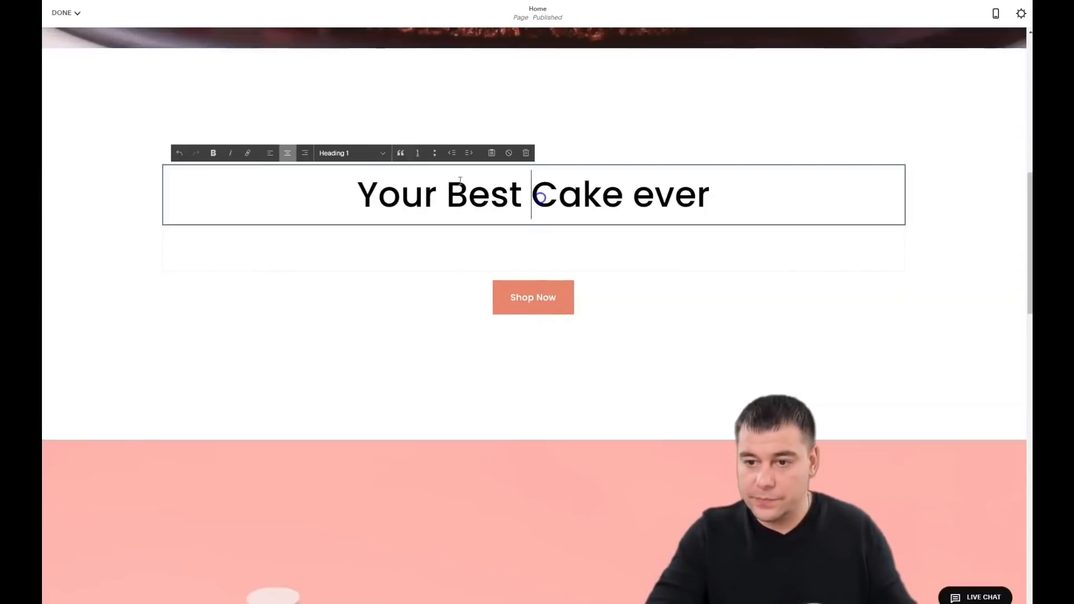
{"action": "left_click", "coordinate": [270, 153]}
{"action": "left_click", "coordinate": [288, 159]}
{"action": "left_click", "coordinate": [303, 153]}
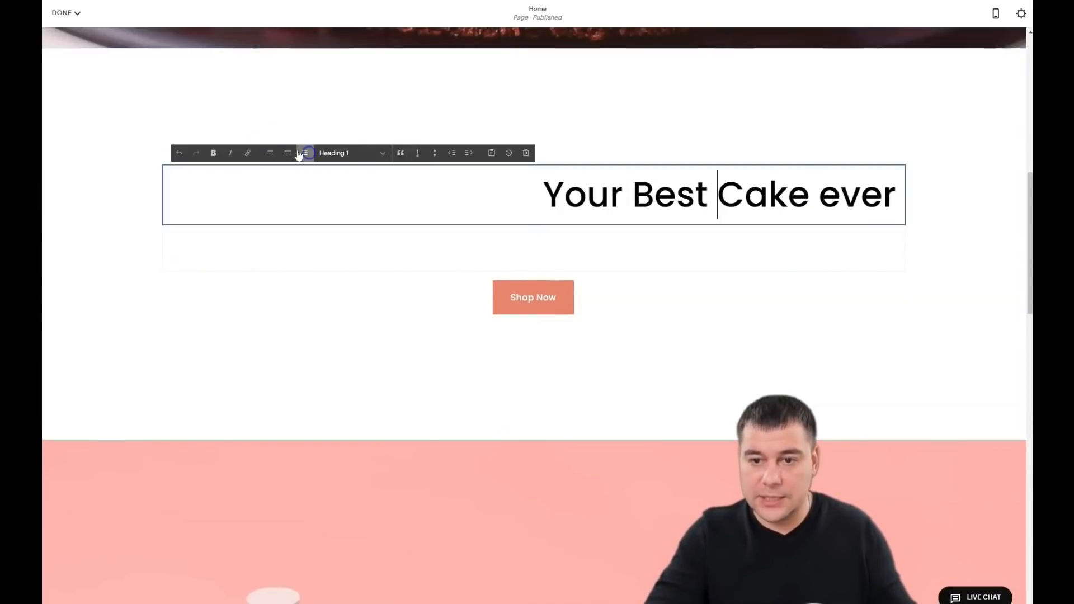
{"action": "left_click", "coordinate": [288, 155]}
{"action": "left_click", "coordinate": [270, 152]}
{"action": "left_click", "coordinate": [290, 157]}
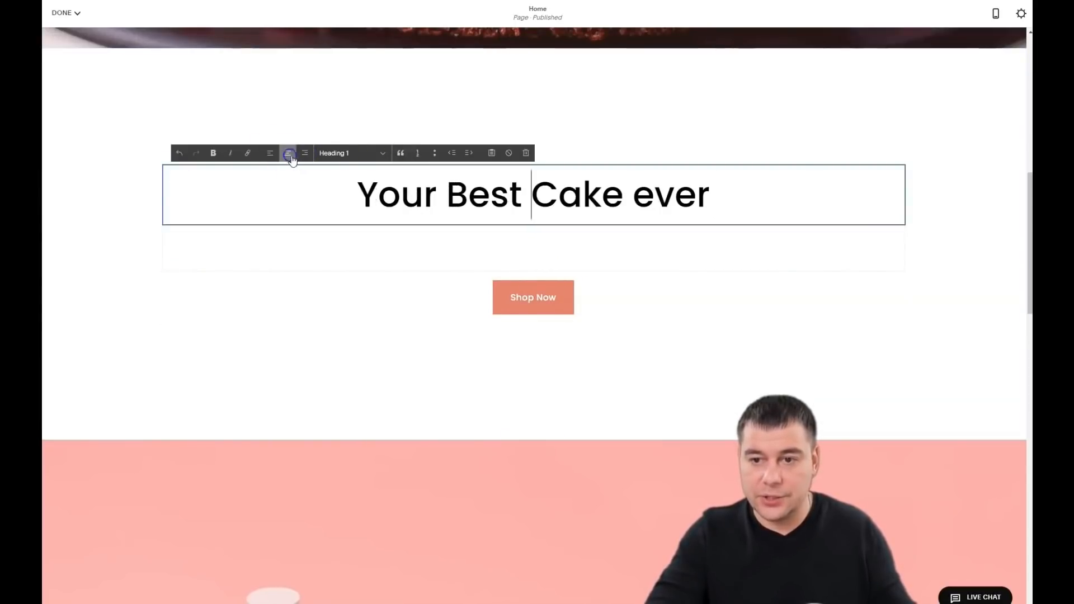
Step: Change the Shop Now button label to 'Order now'
{"action": "left_click", "coordinate": [213, 288]}
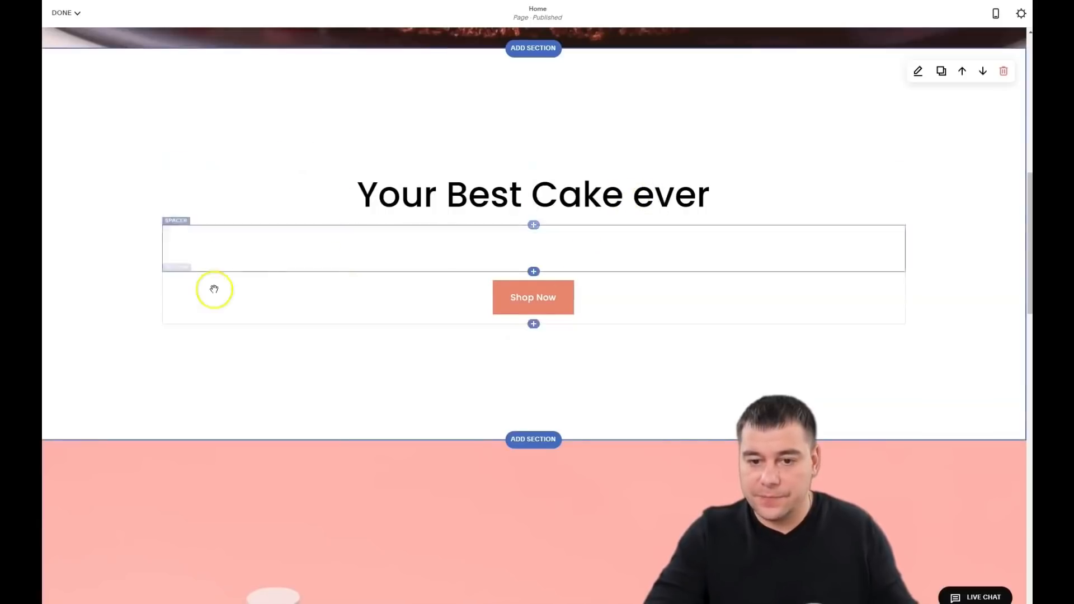
{"action": "left_click", "coordinate": [207, 257]}
{"action": "triple_click", "coordinate": [919, 344]}
{"action": "type", "text": "Order now"}
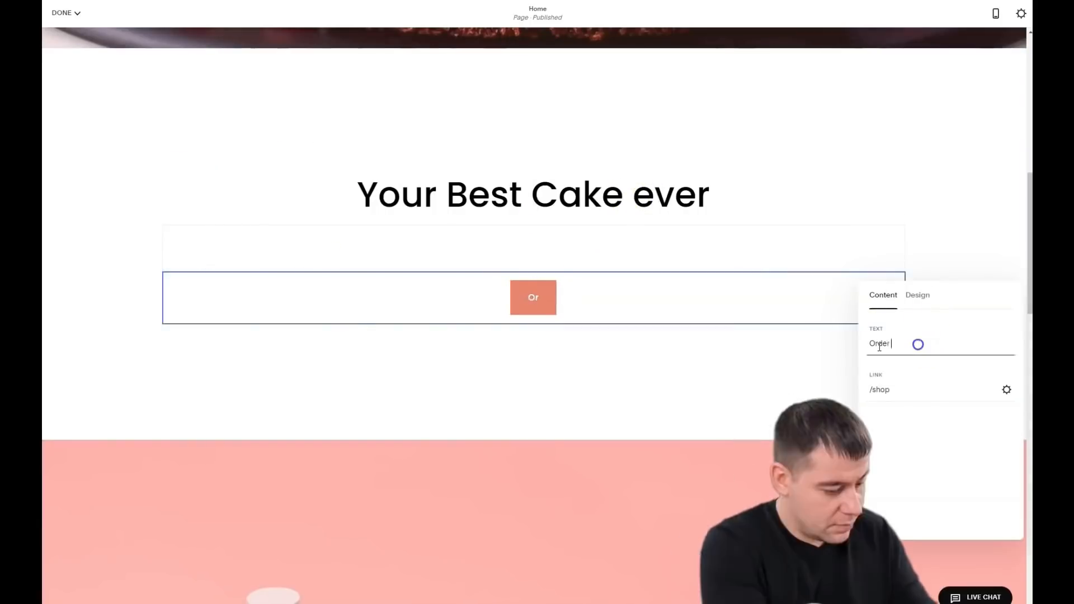
Step: Link the button to an e-mail address and save the link
{"action": "left_click", "coordinate": [1006, 389]}
{"action": "left_click", "coordinate": [332, 267]}
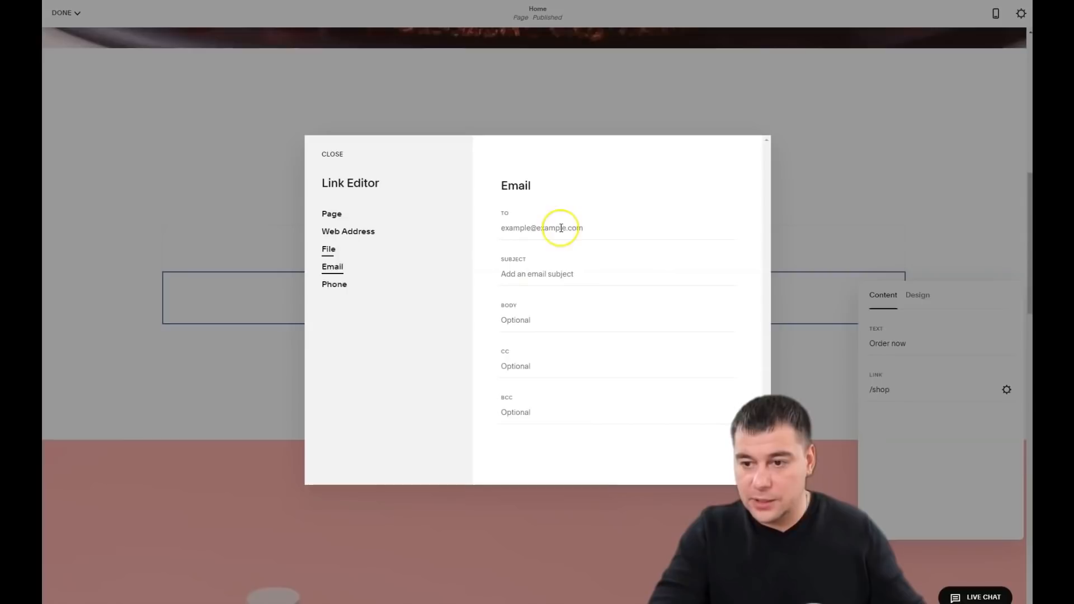
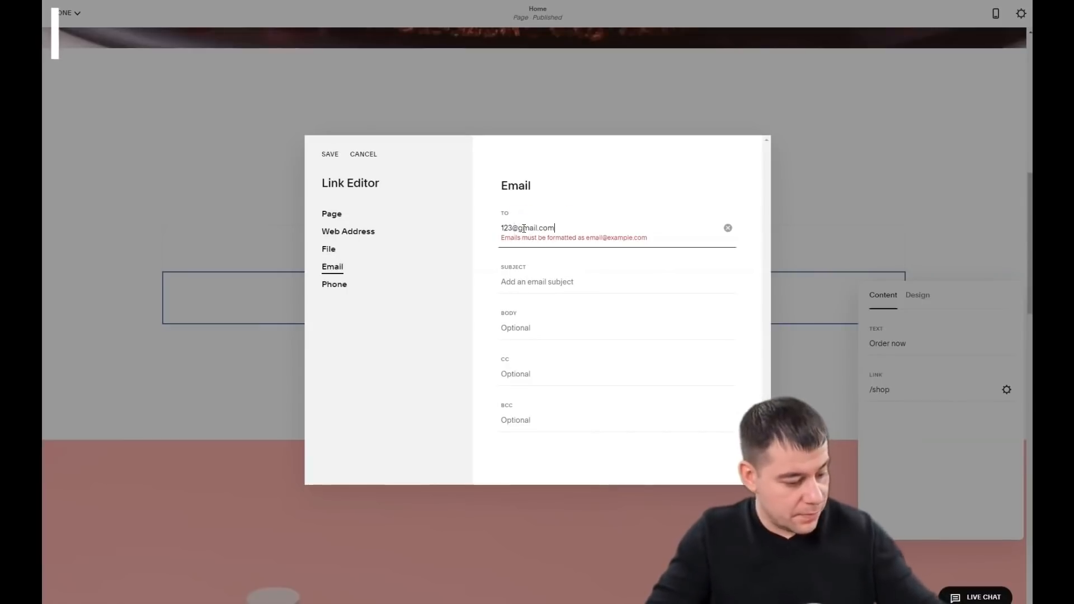
{"action": "left_click", "coordinate": [330, 155]}
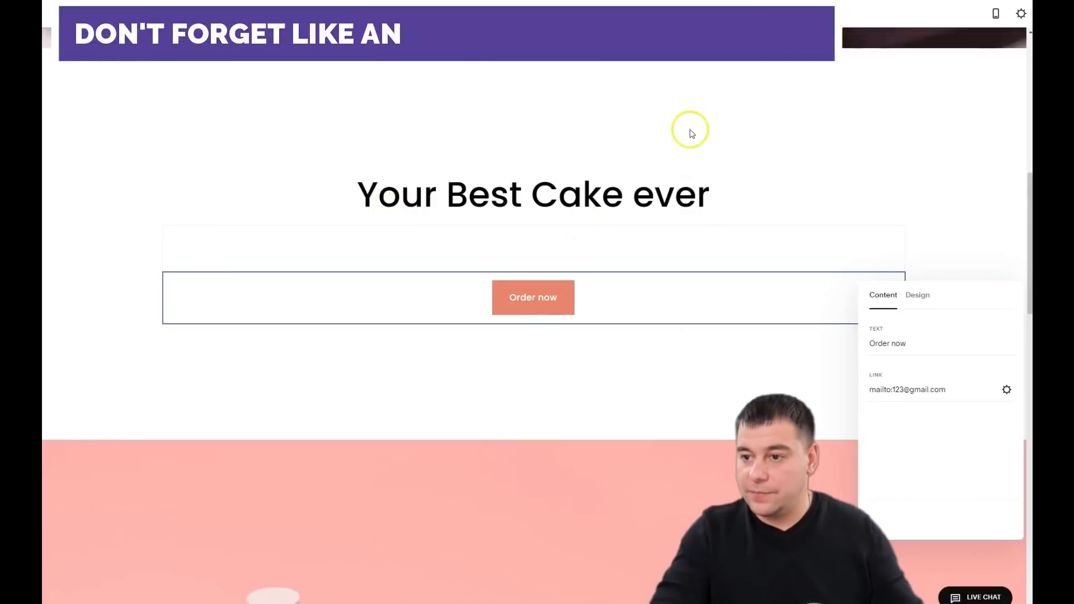
{"action": "left_click", "coordinate": [772, 142]}
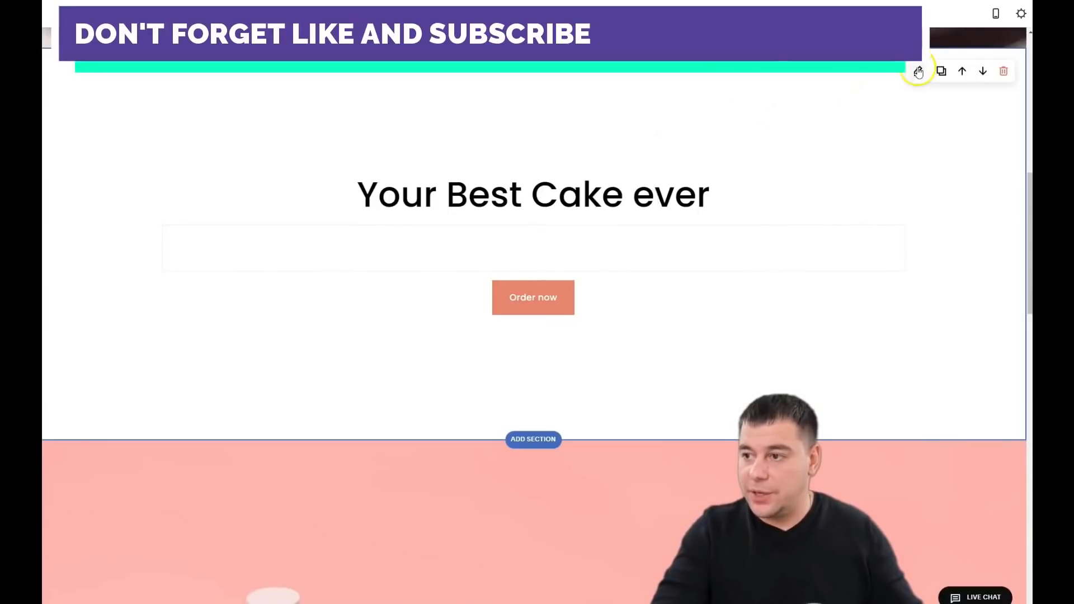
Step: Set the Your Best Cake ever section height to S
{"action": "left_click", "coordinate": [919, 72]}
{"action": "left_click", "coordinate": [887, 115]}
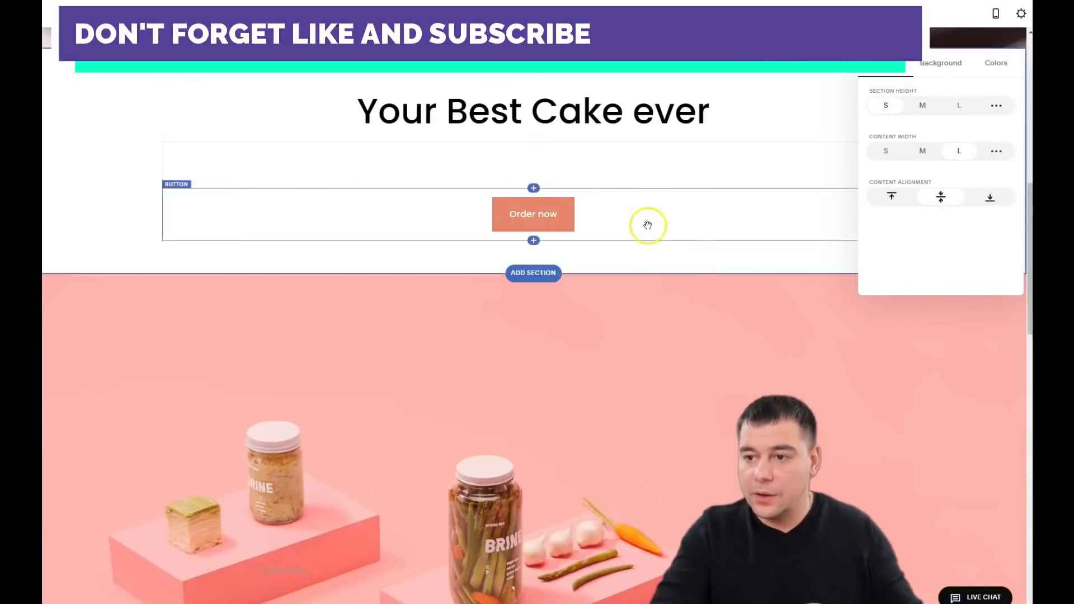
{"action": "scroll", "coordinate": [669, 269], "scroll_direction": "down", "scroll_amount": 2}
Step: Delete the pink image section, the section after it and the image-gallery section
{"action": "left_click", "coordinate": [707, 309]}
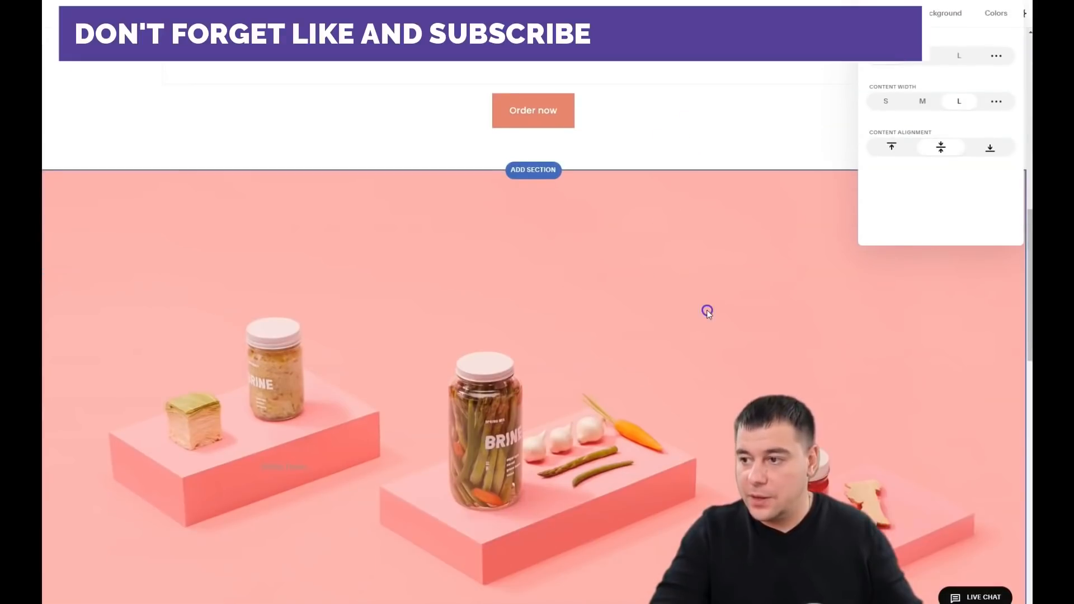
{"action": "left_click", "coordinate": [1003, 192]}
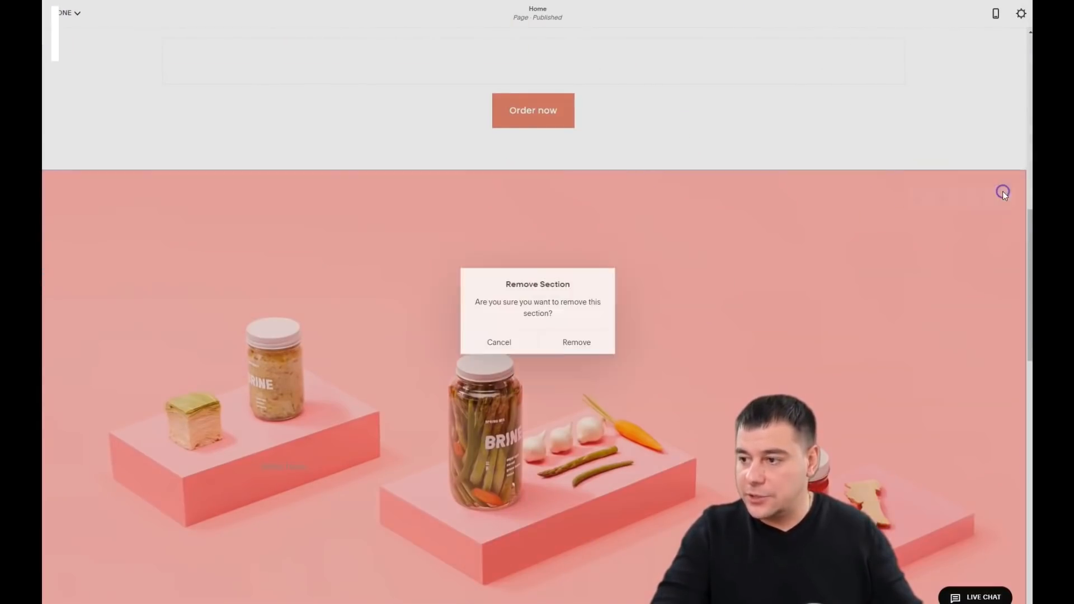
{"action": "left_click", "coordinate": [576, 342]}
{"action": "left_click", "coordinate": [1004, 193]}
{"action": "left_click", "coordinate": [576, 342]}
{"action": "left_click", "coordinate": [1001, 196]}
{"action": "left_click", "coordinate": [576, 341]}
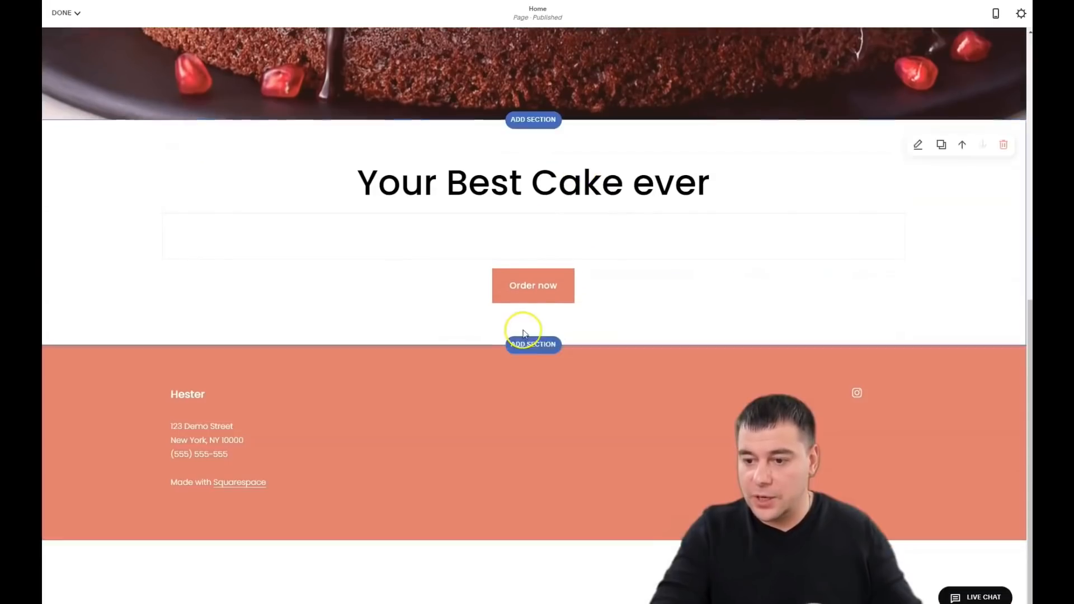
Step: Browse the List, Image, Quote, Text, Video and Gallery new-section layouts
{"action": "left_click", "coordinate": [534, 345]}
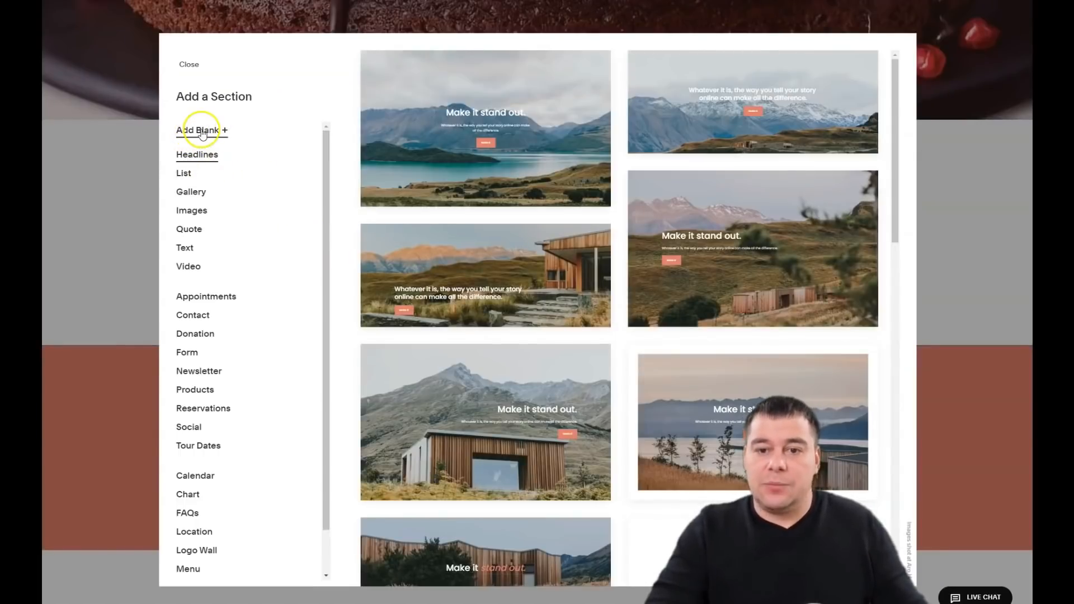
{"action": "left_click", "coordinate": [184, 174]}
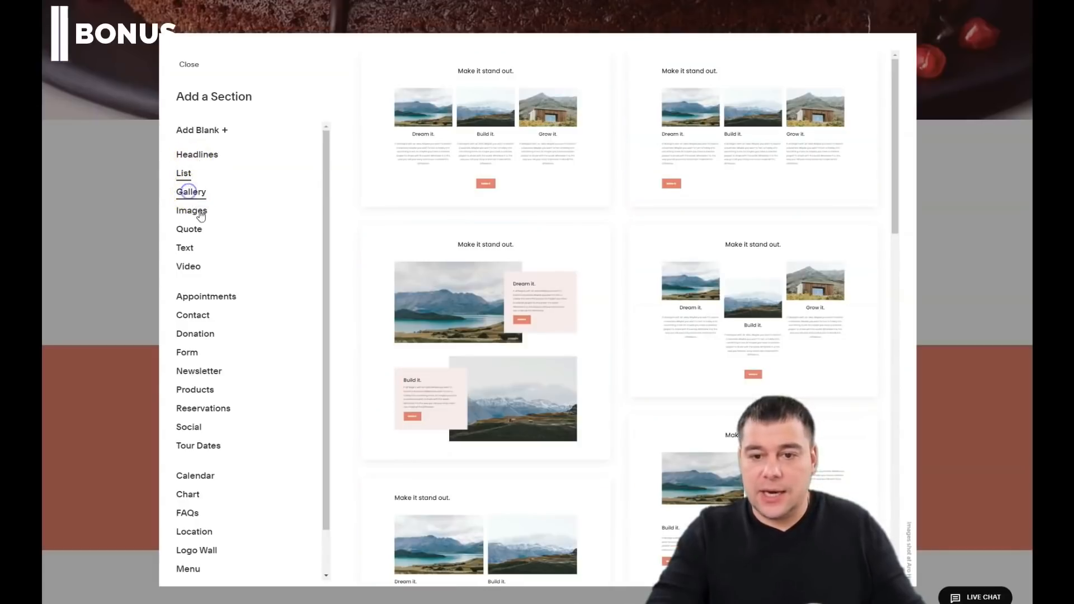
{"action": "left_click", "coordinate": [200, 212]}
{"action": "left_click", "coordinate": [188, 230]}
{"action": "left_click", "coordinate": [184, 251]}
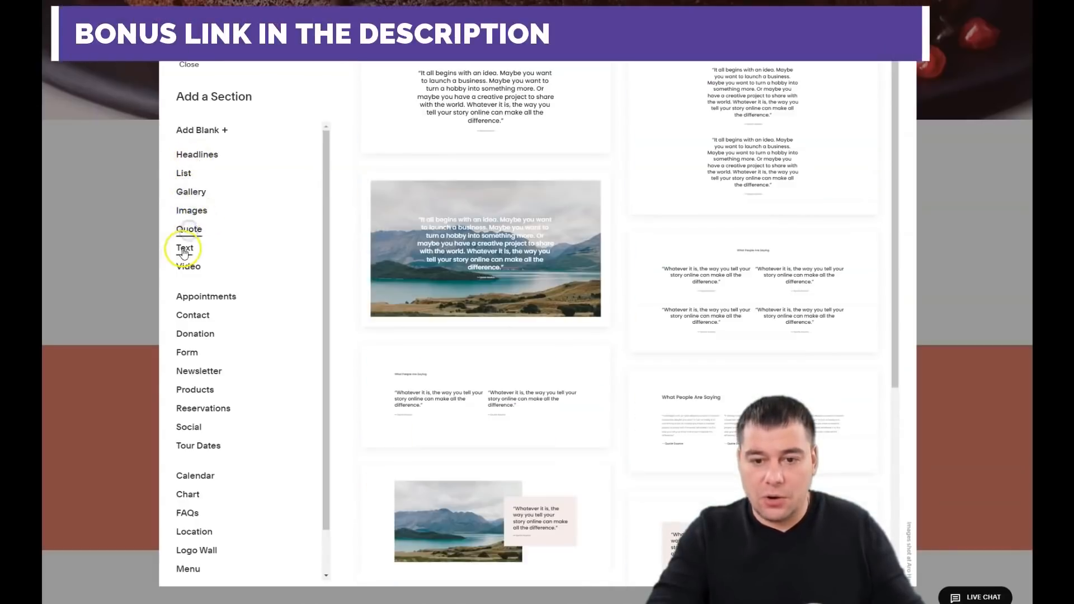
{"action": "left_click", "coordinate": [188, 266]}
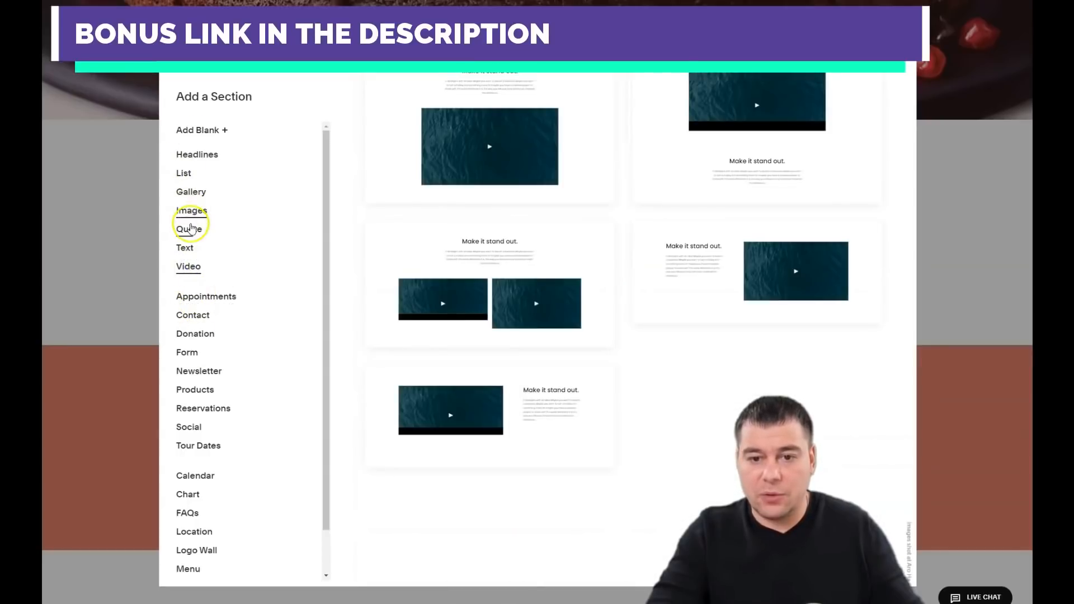
{"action": "left_click", "coordinate": [188, 196]}
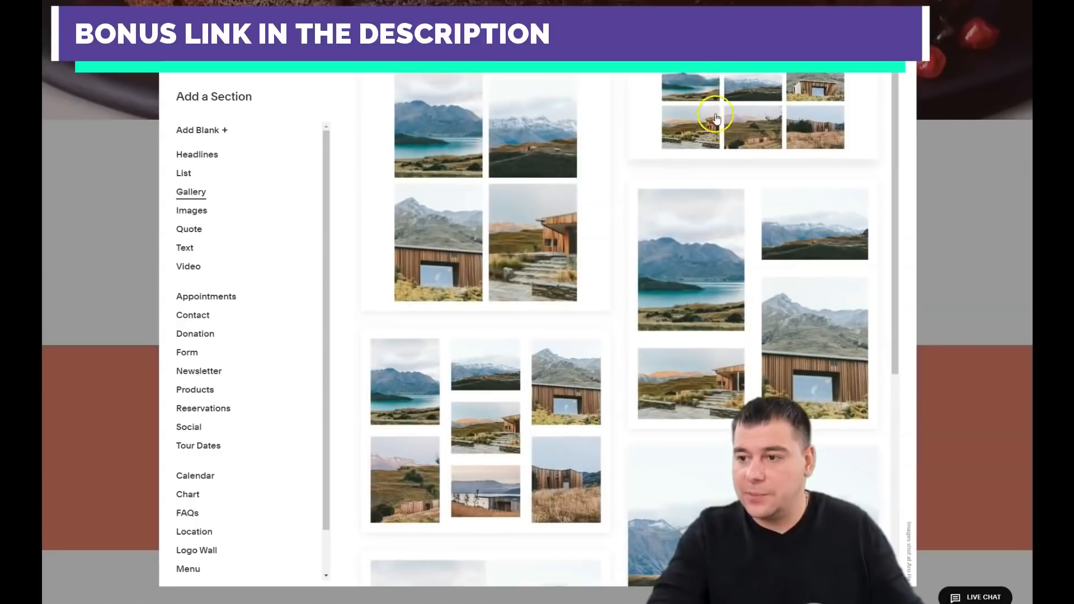
Step: Insert a grid gallery section below the cake section and select it for editing
{"action": "left_click", "coordinate": [722, 116]}
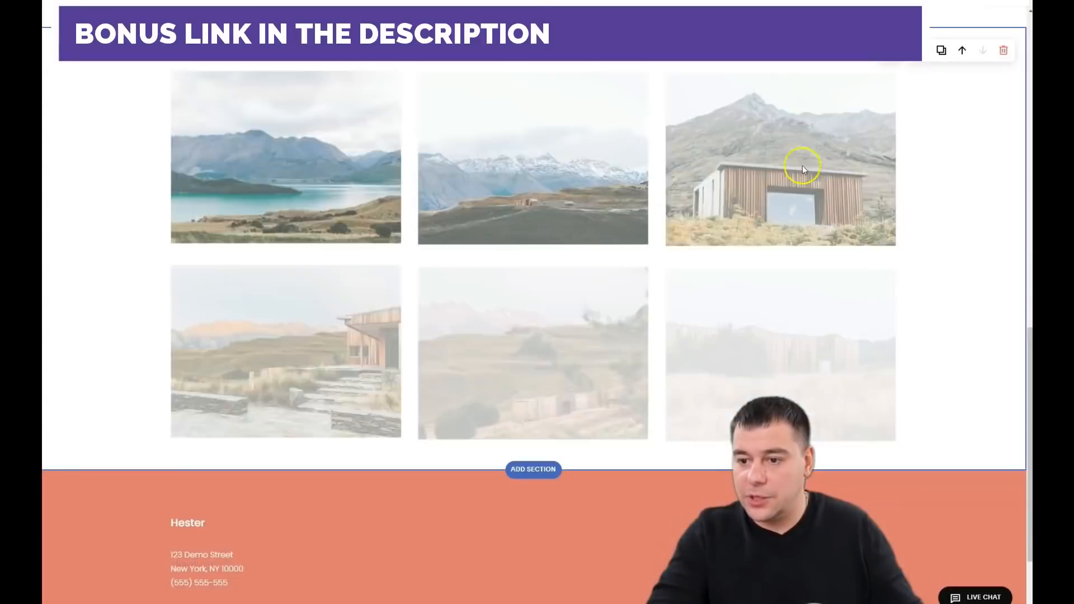
{"action": "scroll", "coordinate": [610, 296], "scroll_direction": "up", "scroll_amount": 5}
{"action": "scroll", "coordinate": [504, 264], "scroll_direction": "down", "scroll_amount": 2}
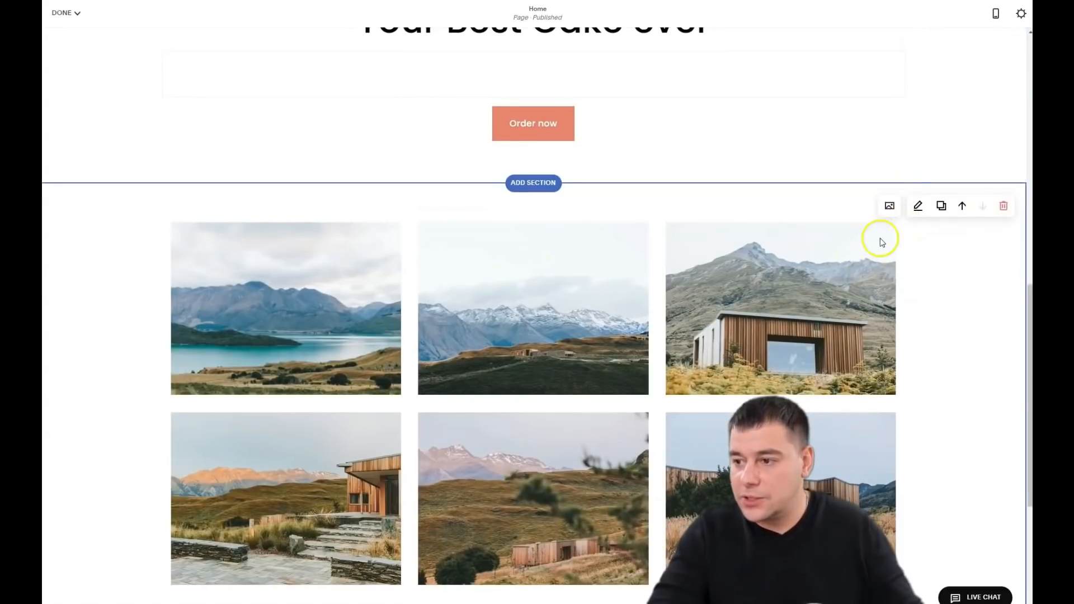
{"action": "scroll", "coordinate": [769, 241], "scroll_direction": "up", "scroll_amount": 8}
{"action": "scroll", "coordinate": [767, 244], "scroll_direction": "down", "scroll_amount": 7}
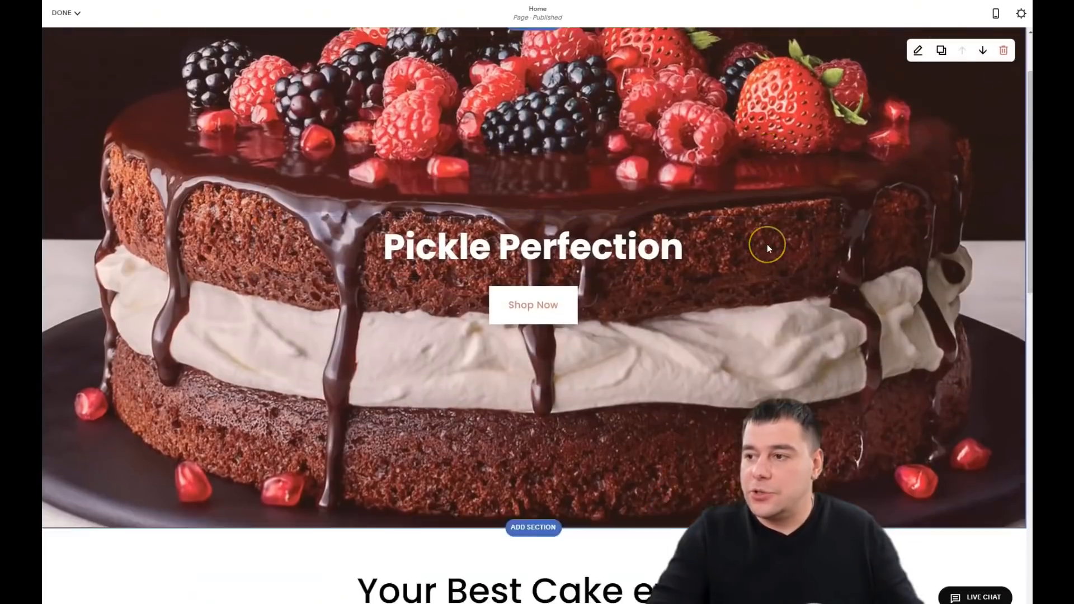
{"action": "scroll", "coordinate": [767, 245], "scroll_direction": "down", "scroll_amount": 1}
{"action": "scroll", "coordinate": [767, 245], "scroll_direction": "up", "scroll_amount": 1}
{"action": "left_click", "coordinate": [542, 242]}
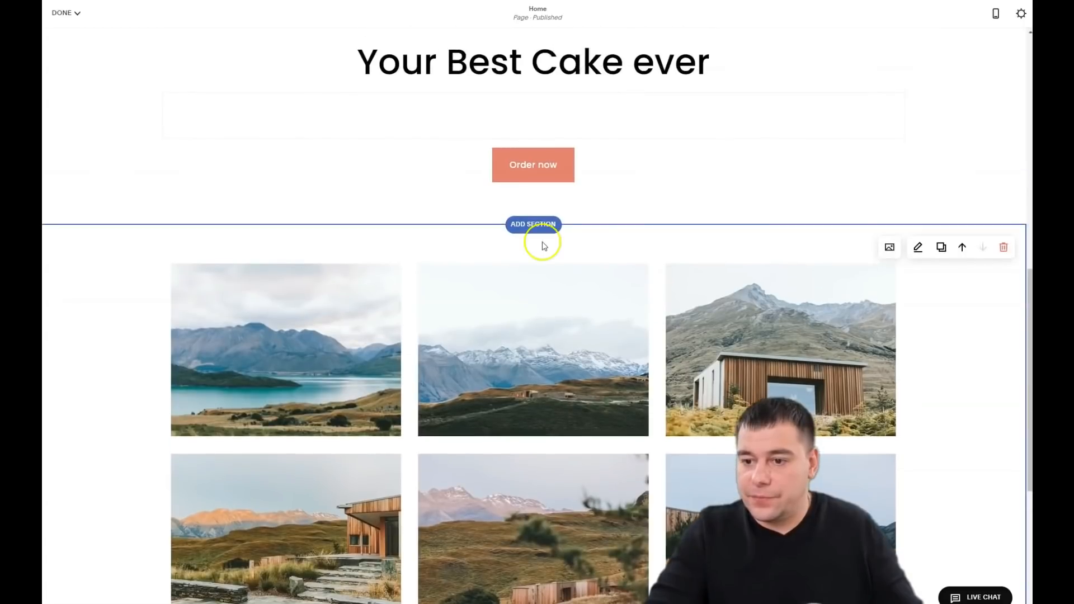
Step: Delete the demo landscape images from the gallery's image manager
{"action": "left_click", "coordinate": [888, 249]}
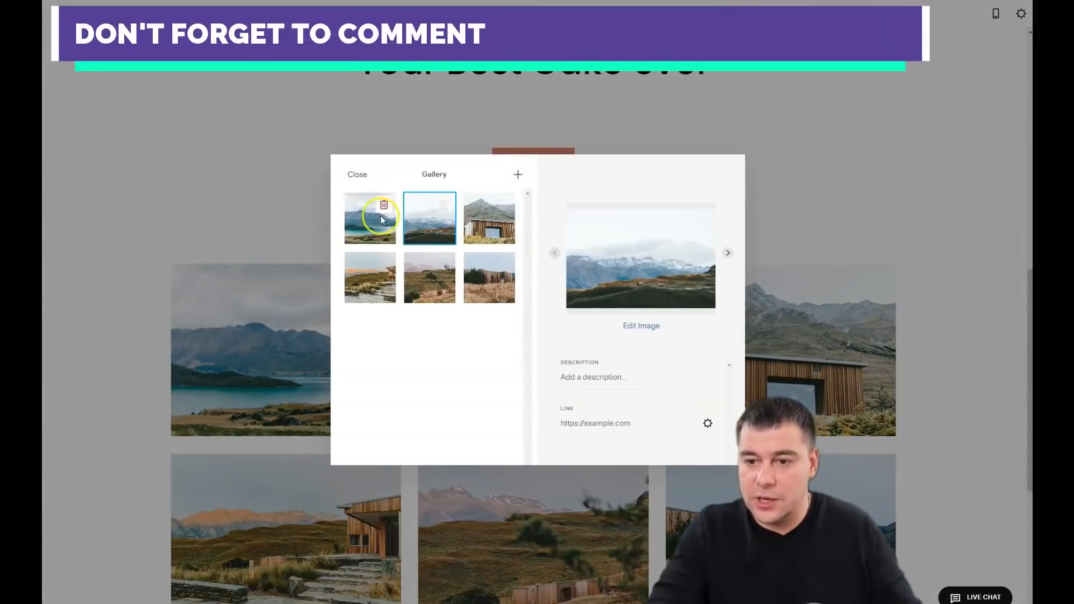
{"action": "left_click", "coordinate": [384, 206]}
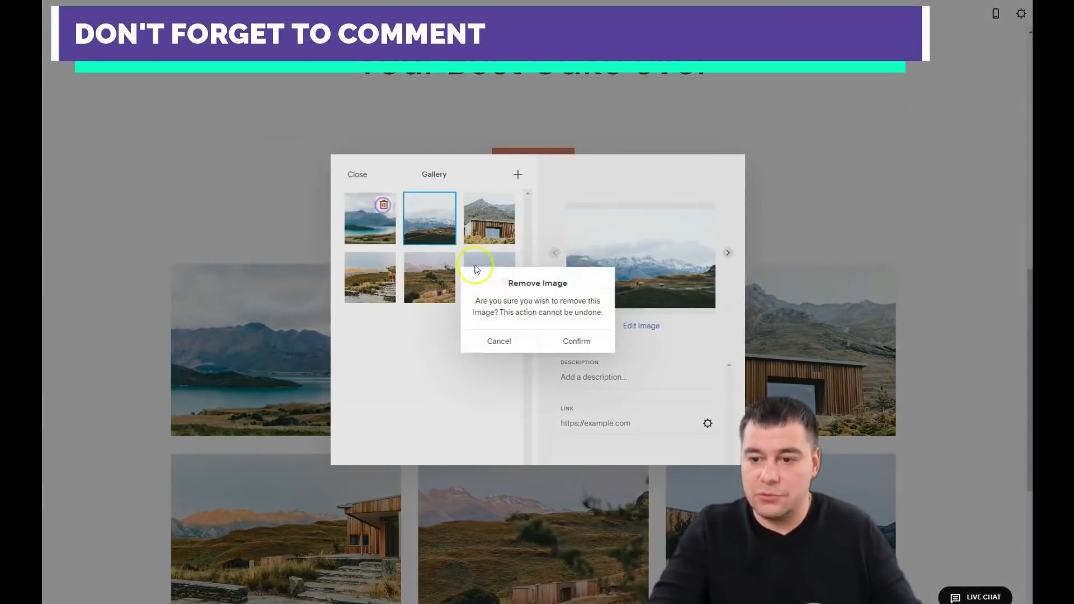
{"action": "left_click", "coordinate": [569, 342]}
{"action": "left_click", "coordinate": [384, 206]}
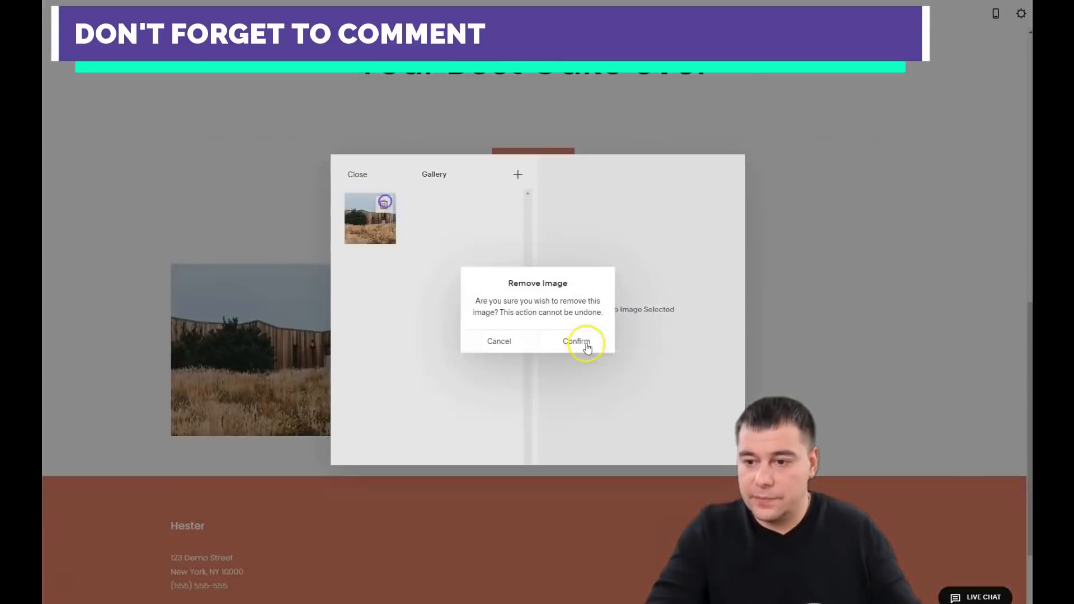
{"action": "left_click", "coordinate": [576, 339]}
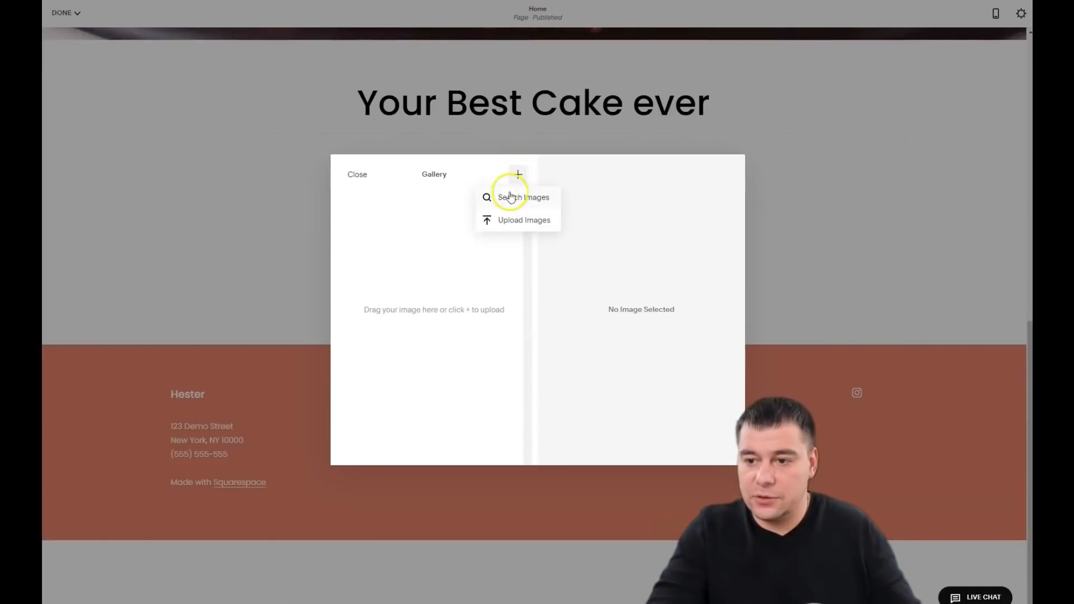
Step: Upload the cake photos into the empty gallery and close the image manager
{"action": "left_click", "coordinate": [499, 223]}
{"action": "left_click", "coordinate": [352, 174]}
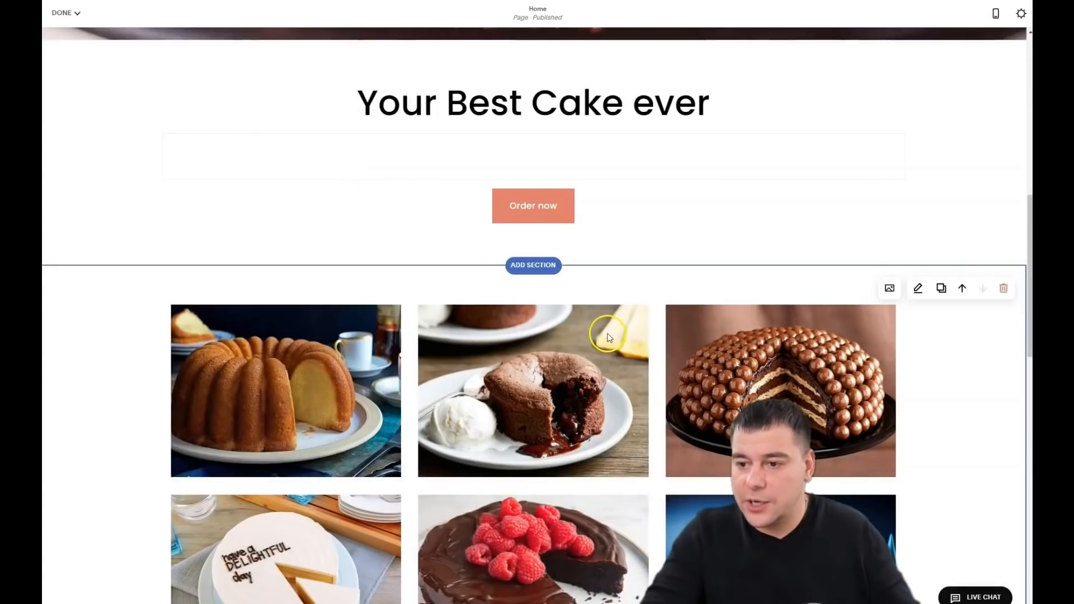
{"action": "scroll", "coordinate": [608, 336], "scroll_direction": "down", "scroll_amount": 10}
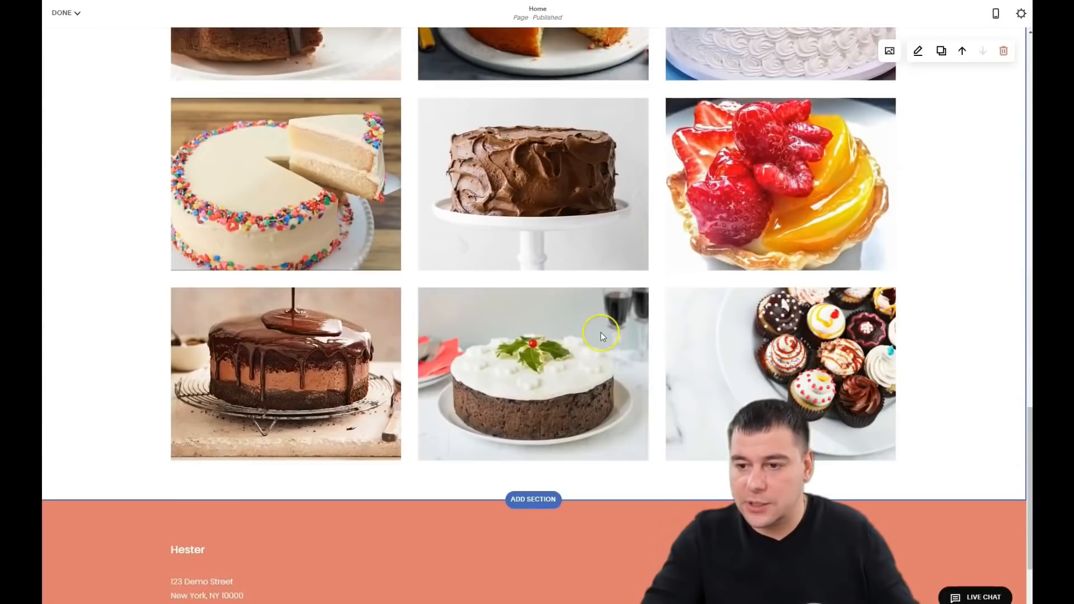
{"action": "scroll", "coordinate": [600, 333], "scroll_direction": "up", "scroll_amount": 10}
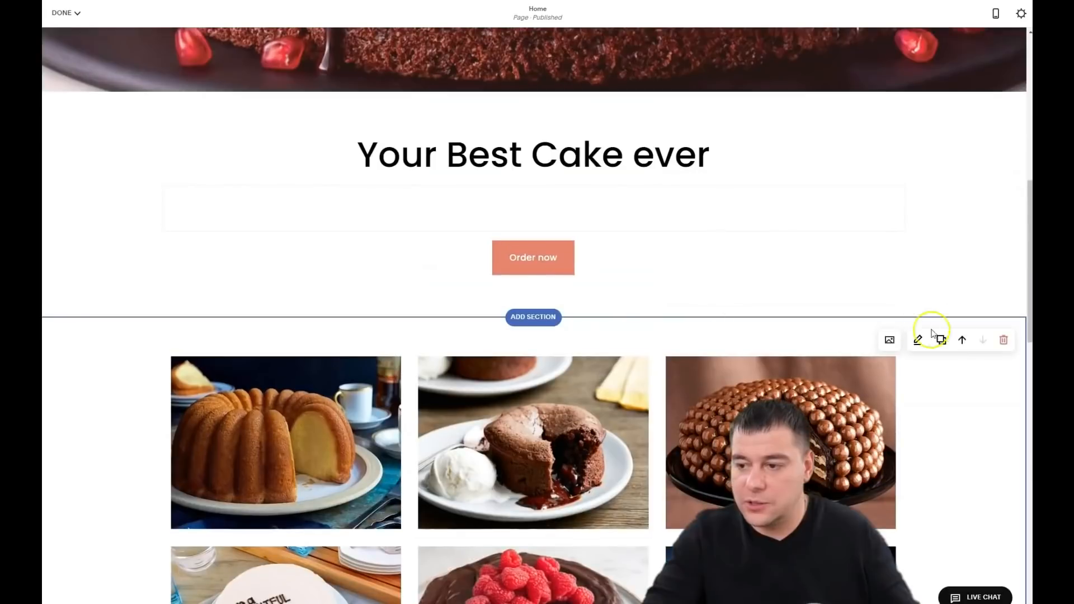
Step: Change the gallery type to Slideshow: Full
{"action": "left_click", "coordinate": [917, 341]}
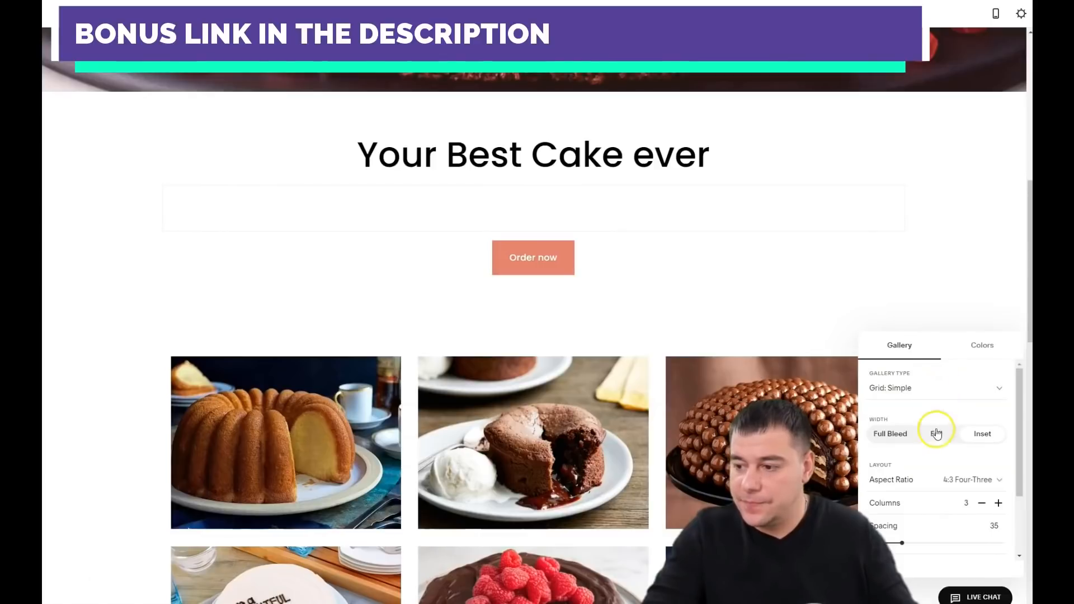
{"action": "left_click", "coordinate": [921, 390]}
{"action": "left_click", "coordinate": [917, 481]}
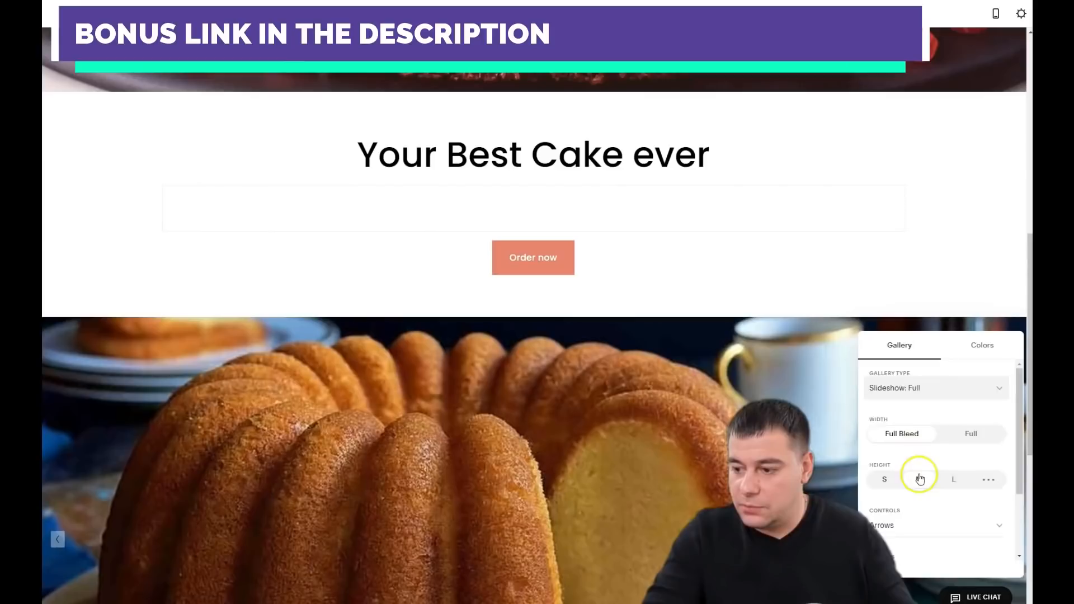
{"action": "scroll", "coordinate": [917, 464], "scroll_direction": "down", "scroll_amount": 2}
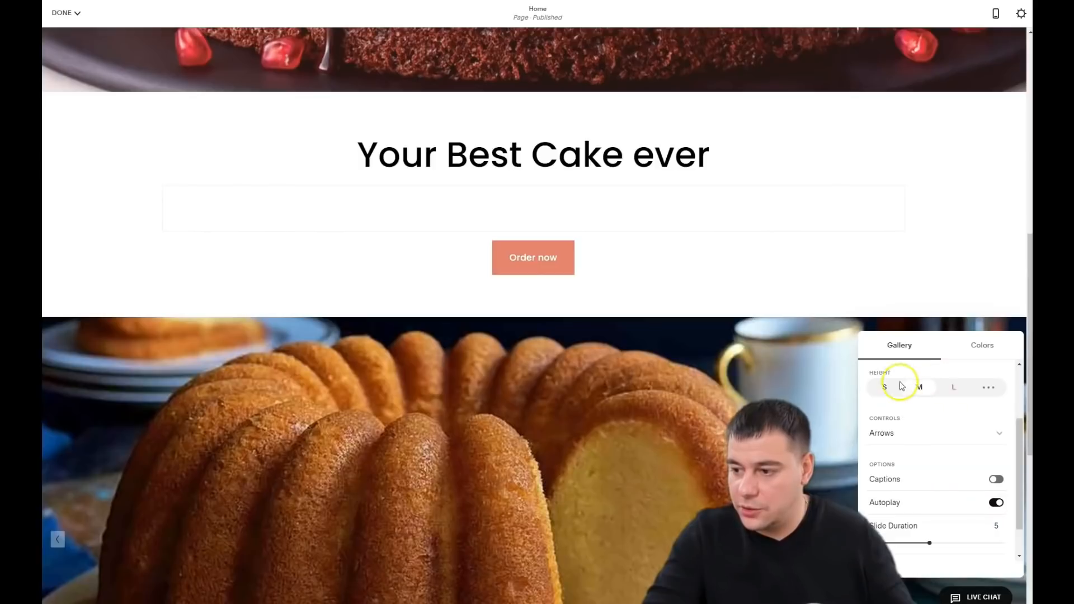
Step: Apply the Accent Dark colour theme to the gallery section
{"action": "left_click", "coordinate": [974, 347]}
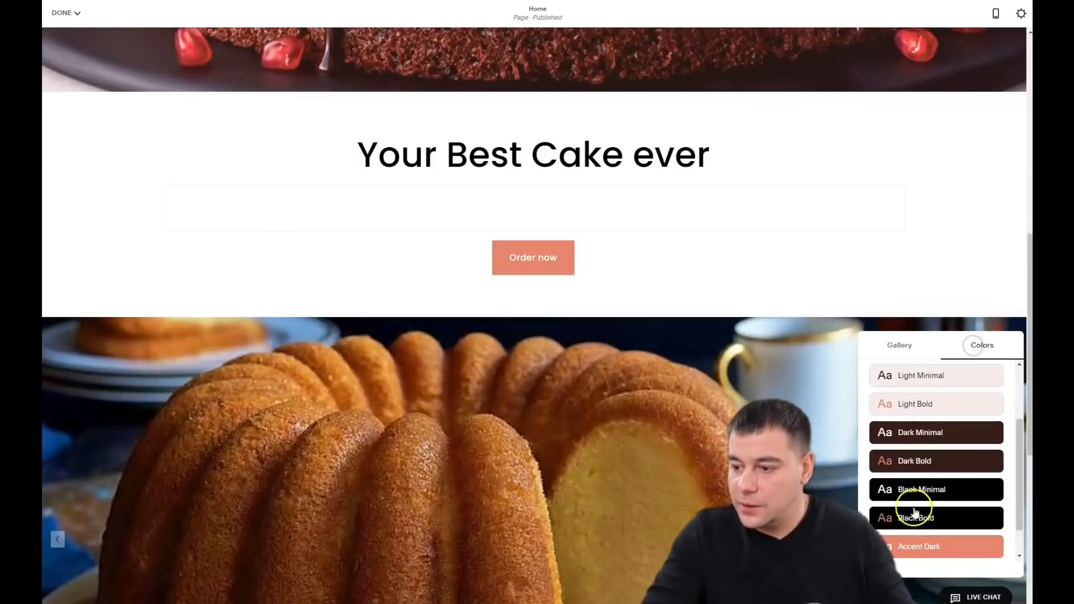
{"action": "left_click", "coordinate": [918, 546]}
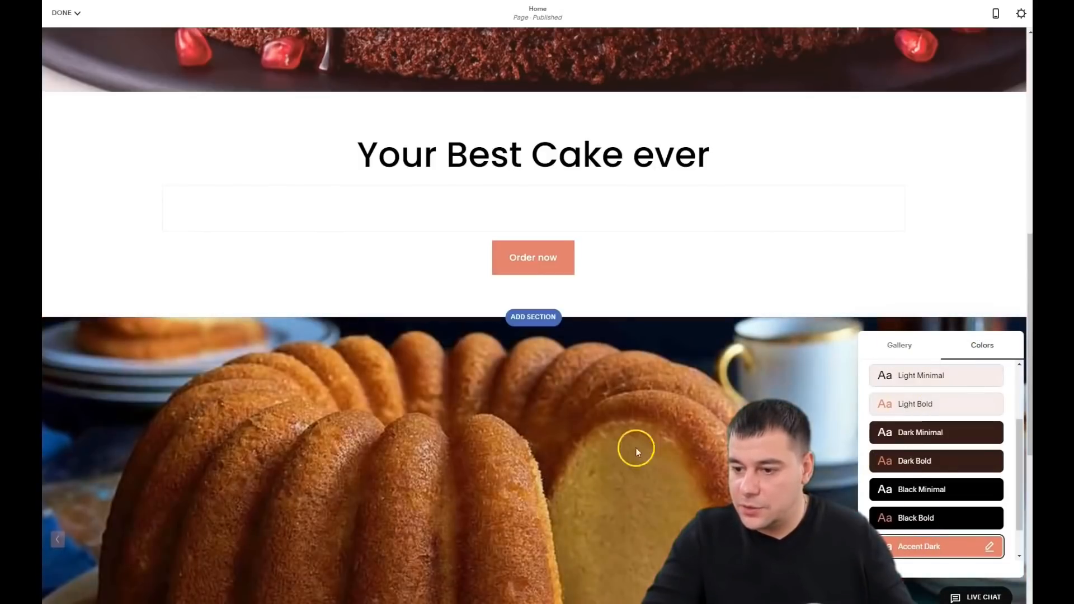
{"action": "scroll", "coordinate": [635, 450], "scroll_direction": "down", "scroll_amount": 5}
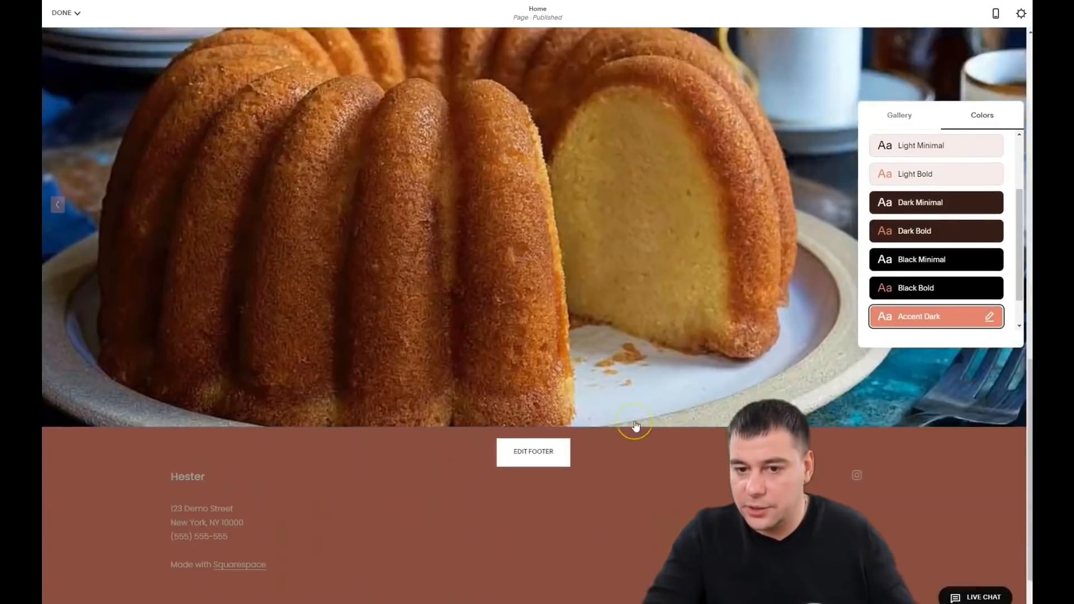
{"action": "scroll", "coordinate": [636, 424], "scroll_direction": "up", "scroll_amount": 8}
{"action": "scroll", "coordinate": [647, 470], "scroll_direction": "down", "scroll_amount": 7}
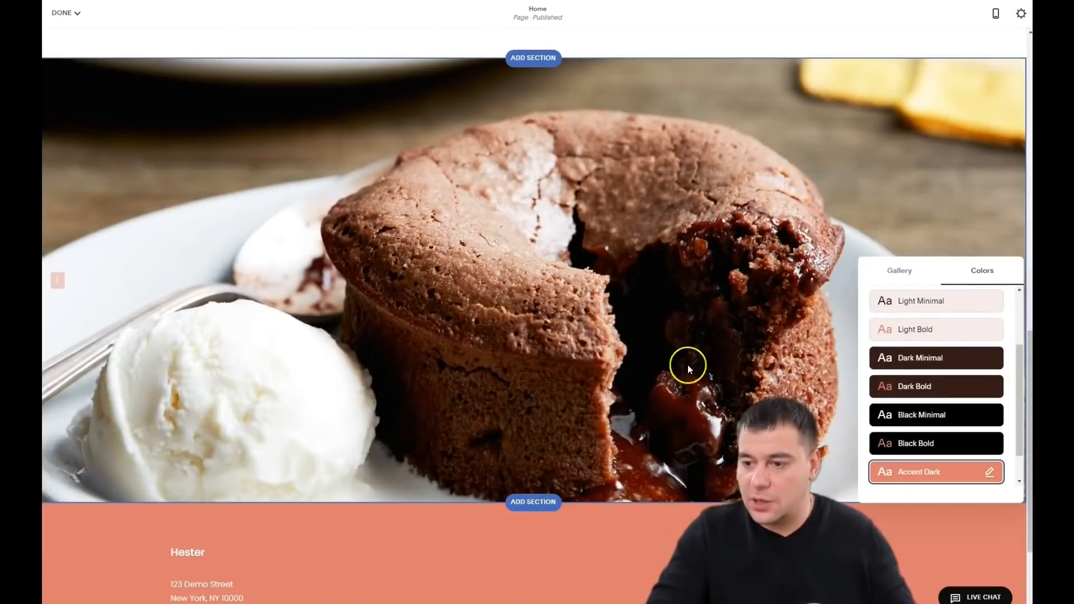
{"action": "scroll", "coordinate": [671, 354], "scroll_direction": "up", "scroll_amount": 4}
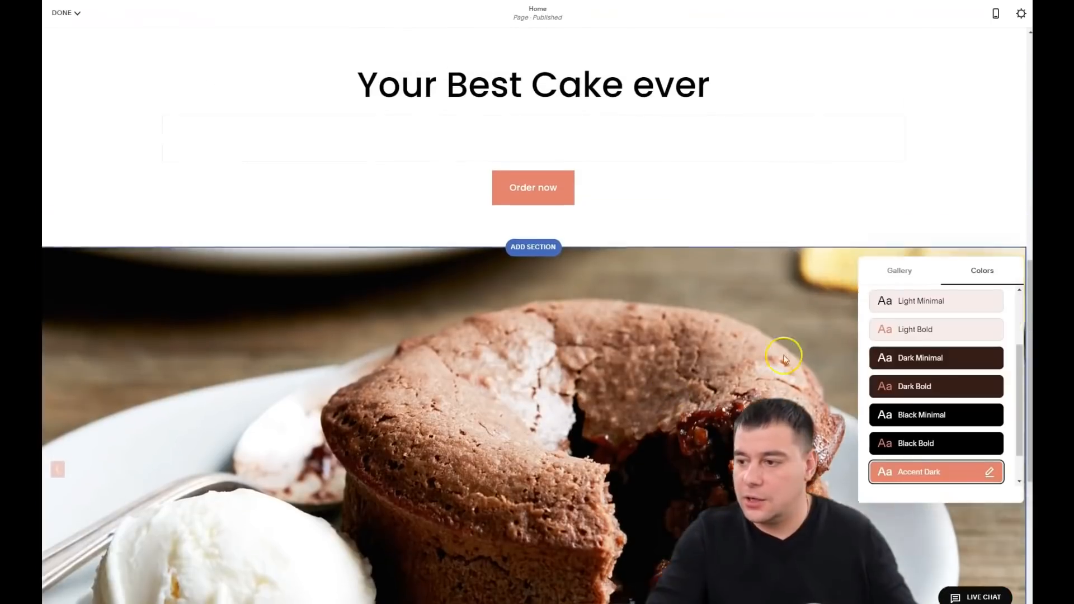
{"action": "left_click", "coordinate": [899, 280]}
{"action": "scroll", "coordinate": [648, 256], "scroll_direction": "up", "scroll_amount": 4}
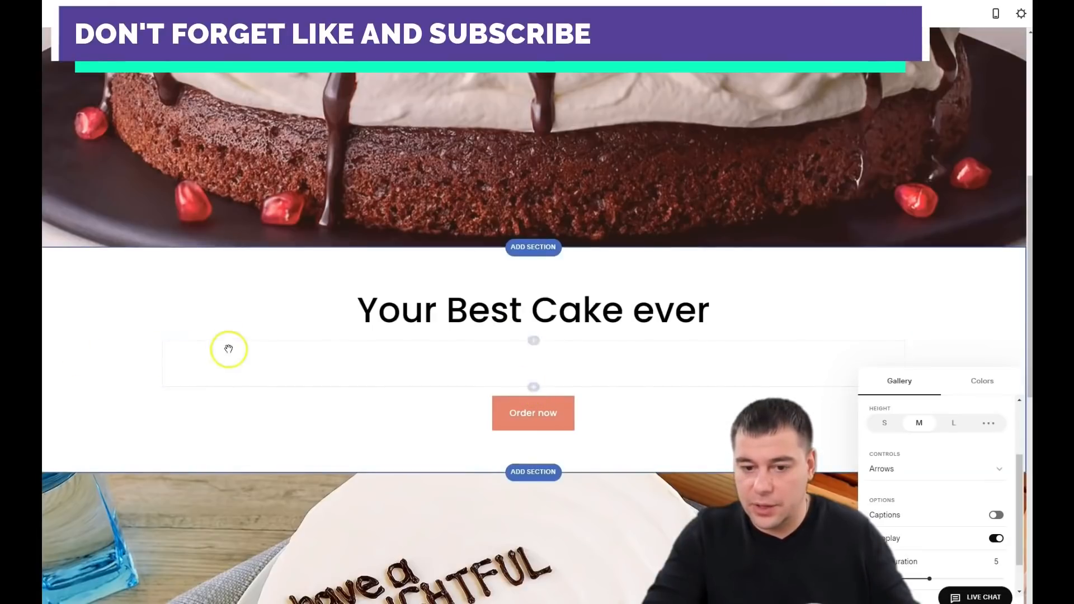
Step: Replace the empty spacer under the heading with a new Text block
{"action": "left_click", "coordinate": [217, 328]}
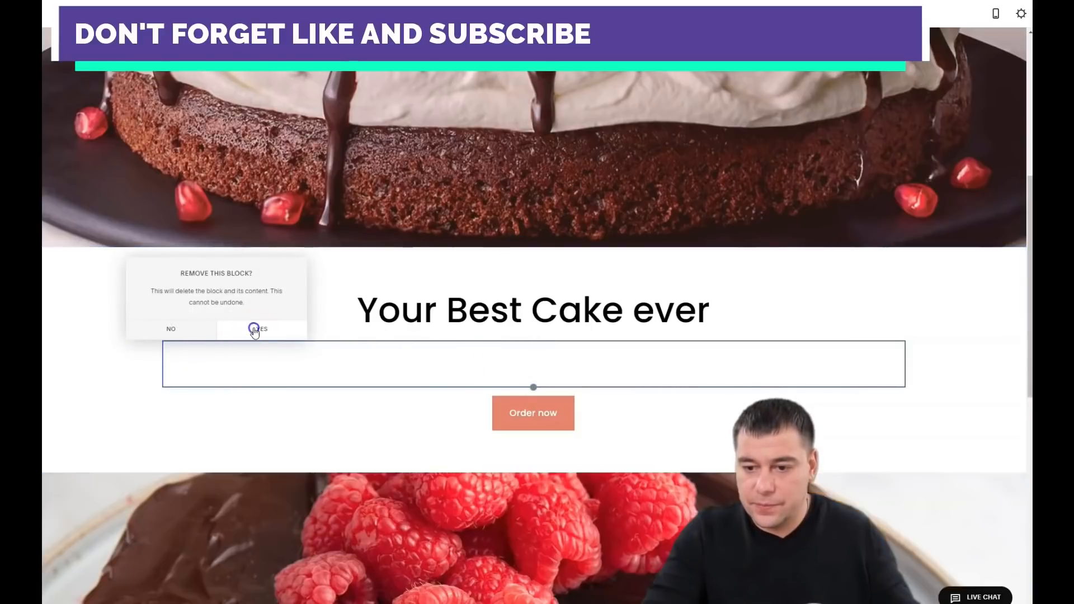
{"action": "left_click", "coordinate": [255, 329]}
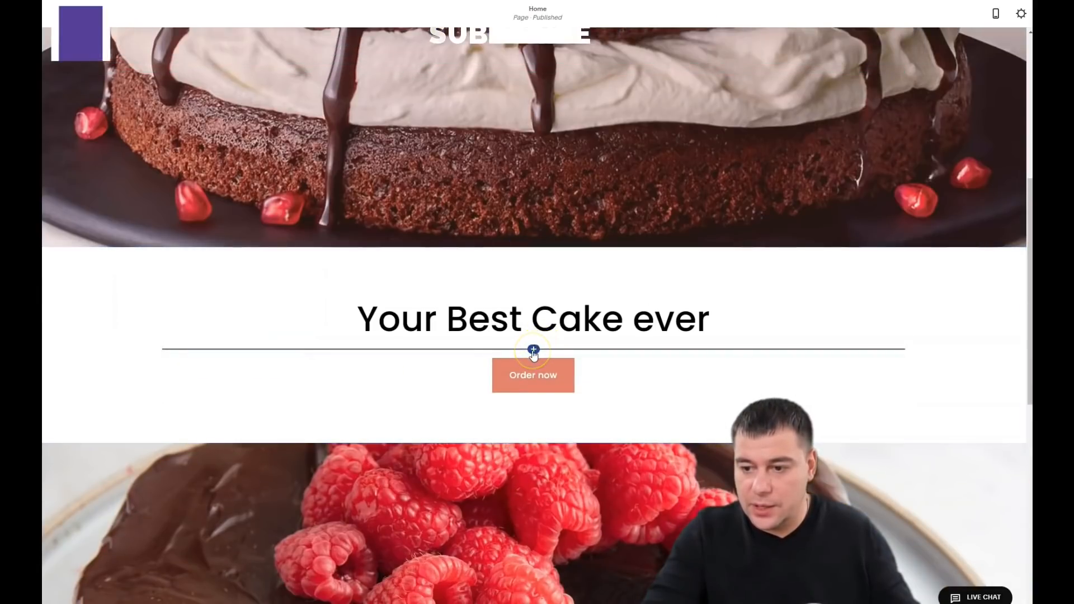
{"action": "left_click", "coordinate": [533, 351]}
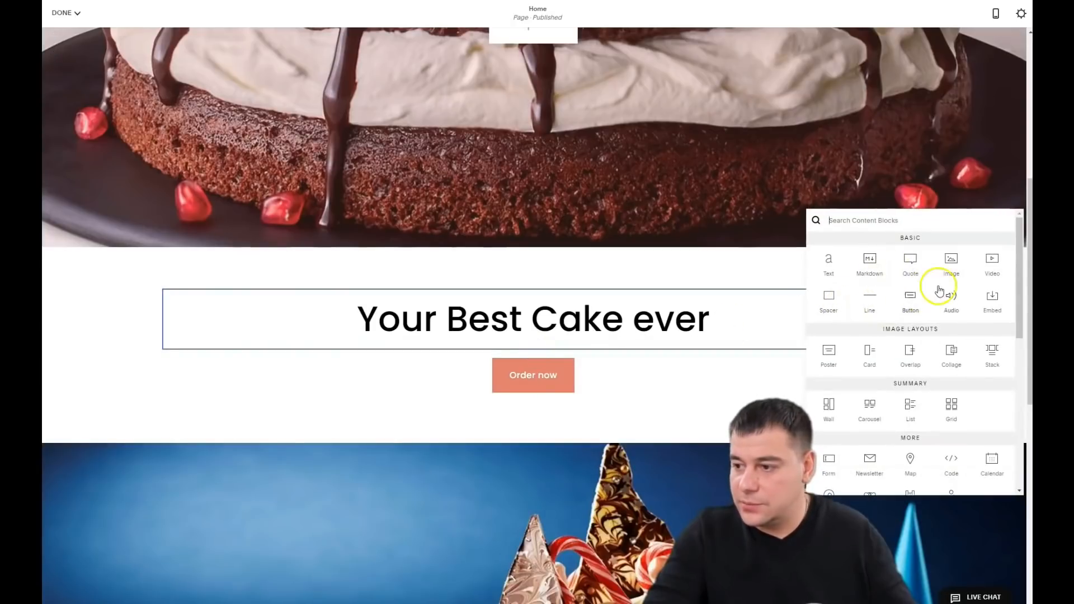
{"action": "left_click", "coordinate": [829, 265]}
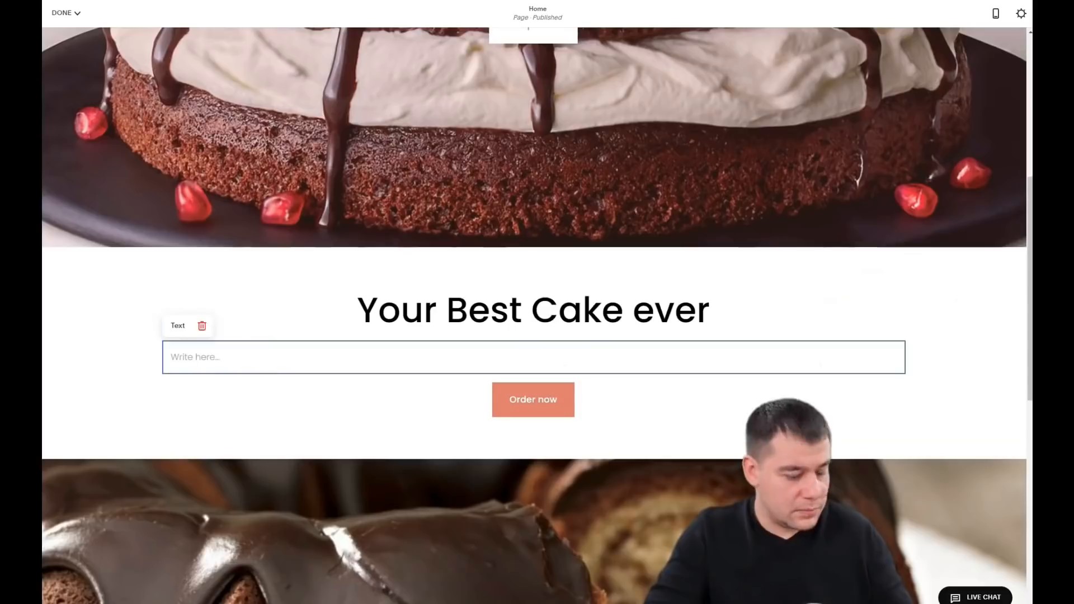
Step: Paste the shop's history paragraph, centred, in Paragraph 1 style
{"action": "left_click", "coordinate": [210, 357]}
{"action": "type", "text": "In 2013, we have started our journey with the aim of presenting the real soufflé taste with the New York Souffle brand, and since 2016, we have been adding new flavors under the name of \"Chef's Cake\". We produce home-made dull cakes without sacrificing quality and taste in our products."}
{"action": "left_click", "coordinate": [285, 330]}
{"action": "left_click", "coordinate": [346, 329]}
{"action": "left_click", "coordinate": [358, 384]}
{"action": "left_click", "coordinate": [621, 470]}
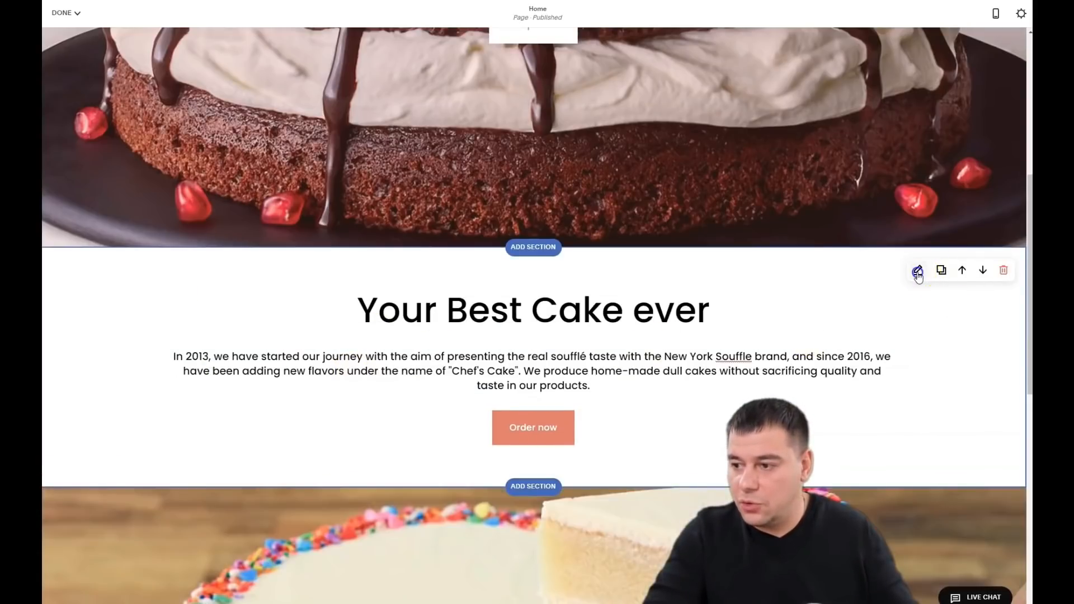
Step: Try the White Bold and Light Bold themes, then apply Dark Bold to the section
{"action": "left_click", "coordinate": [918, 272]}
{"action": "left_click", "coordinate": [987, 261]}
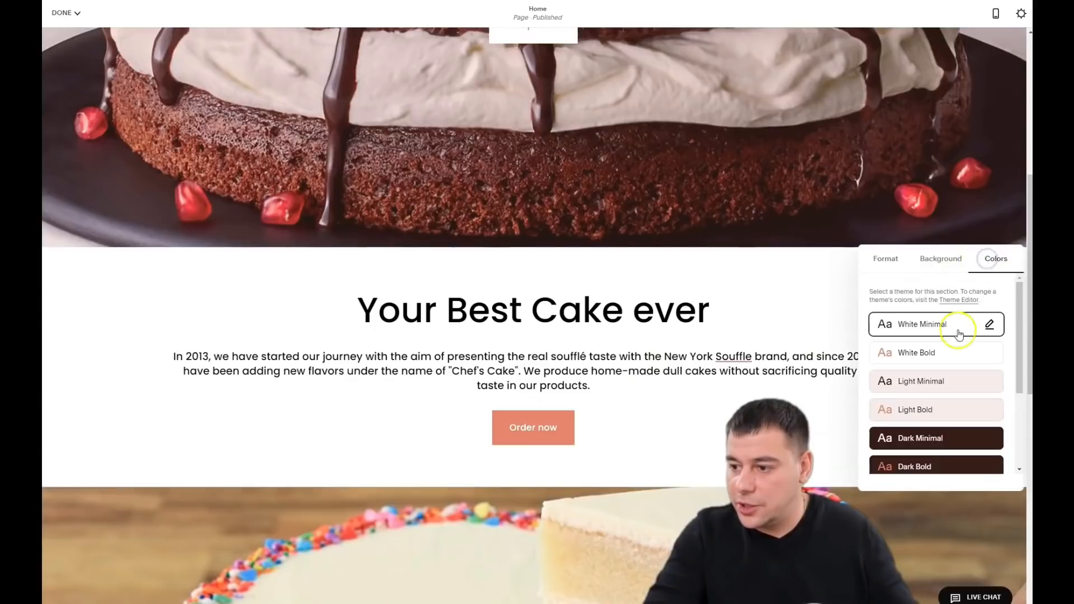
{"action": "left_click", "coordinate": [913, 360]}
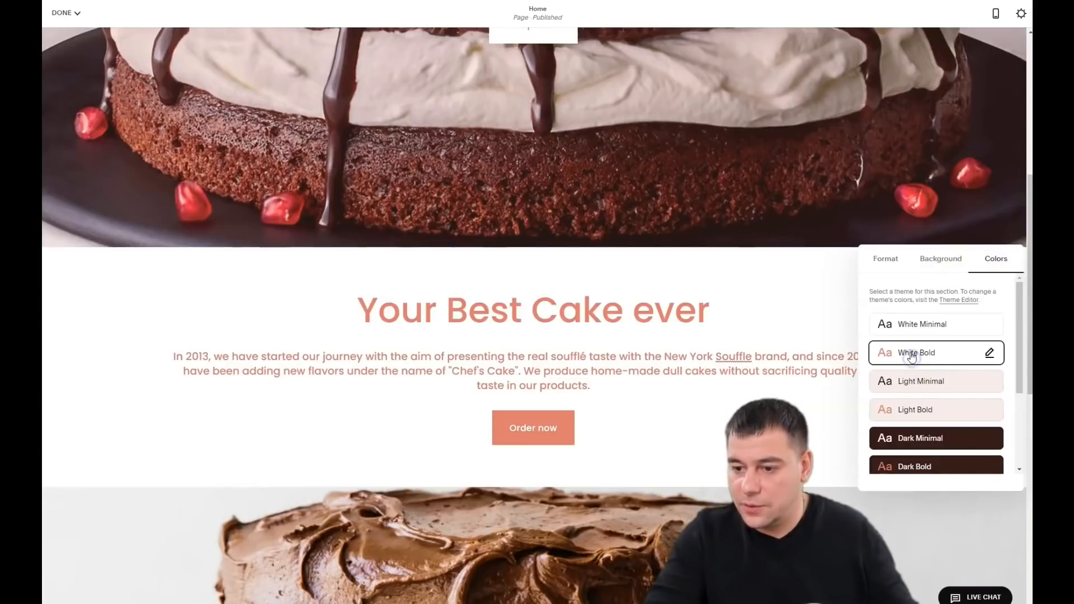
{"action": "left_click", "coordinate": [924, 411]}
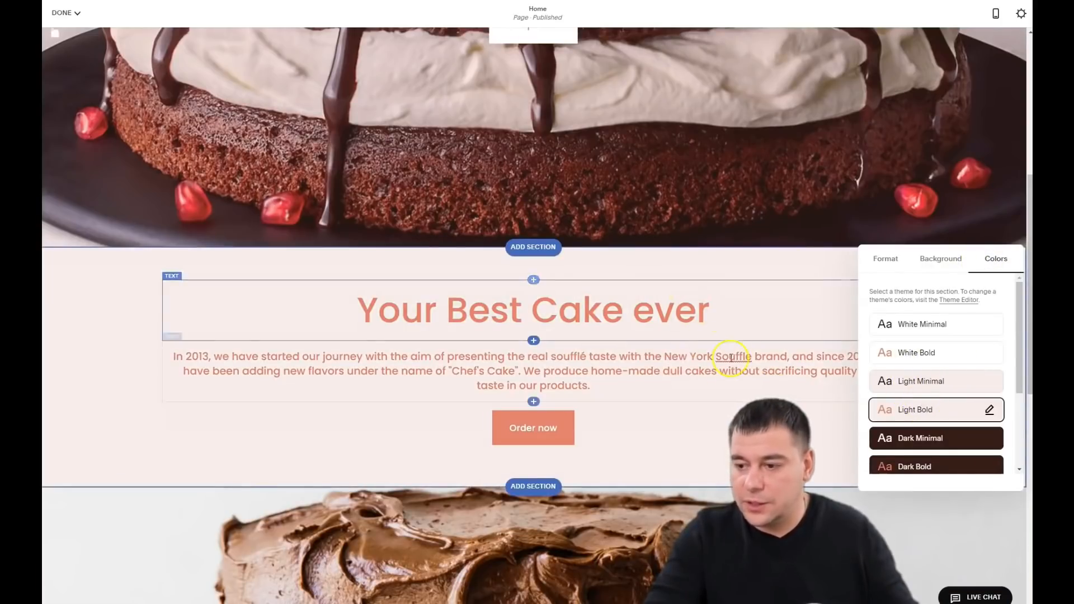
{"action": "scroll", "coordinate": [851, 355], "scroll_direction": "down", "scroll_amount": 3}
{"action": "left_click", "coordinate": [899, 315]}
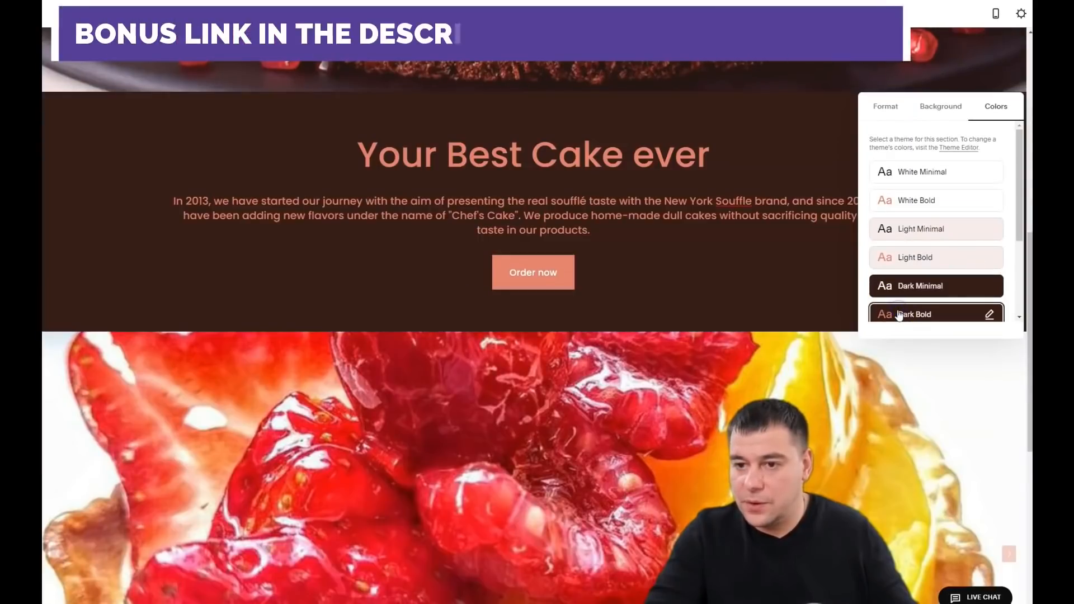
{"action": "scroll", "coordinate": [680, 213], "scroll_direction": "down", "scroll_amount": 8}
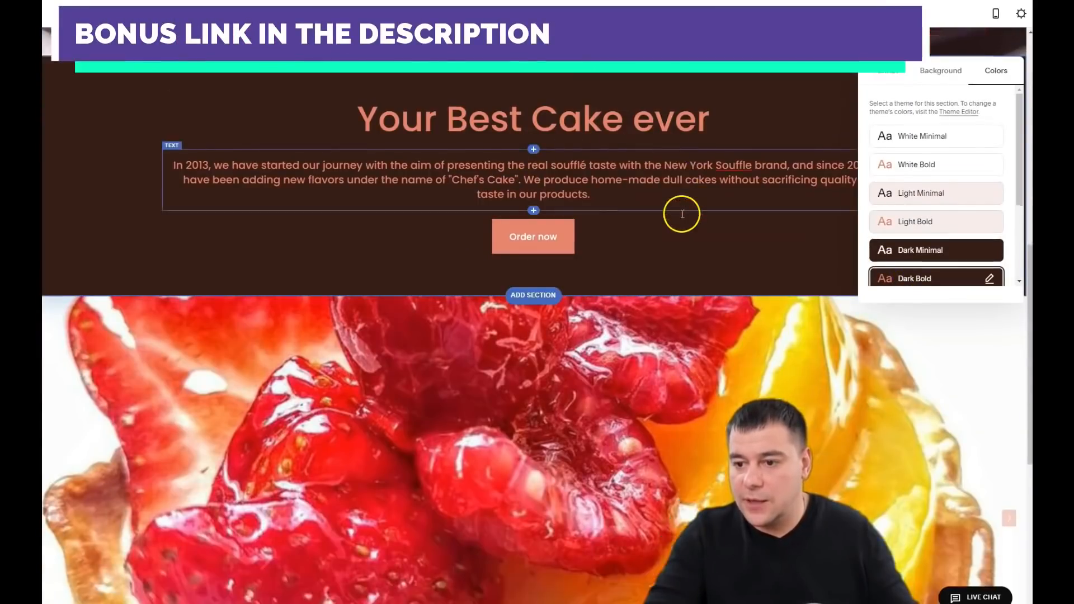
{"action": "scroll", "coordinate": [664, 230], "scroll_direction": "up", "scroll_amount": 8}
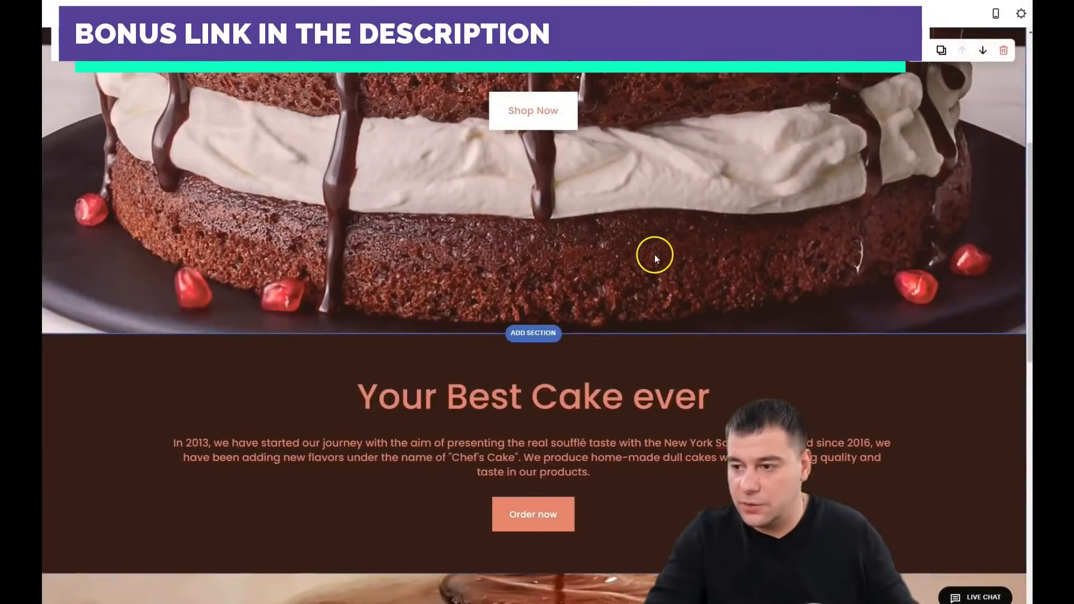
{"action": "scroll", "coordinate": [654, 254], "scroll_direction": "down", "scroll_amount": 10}
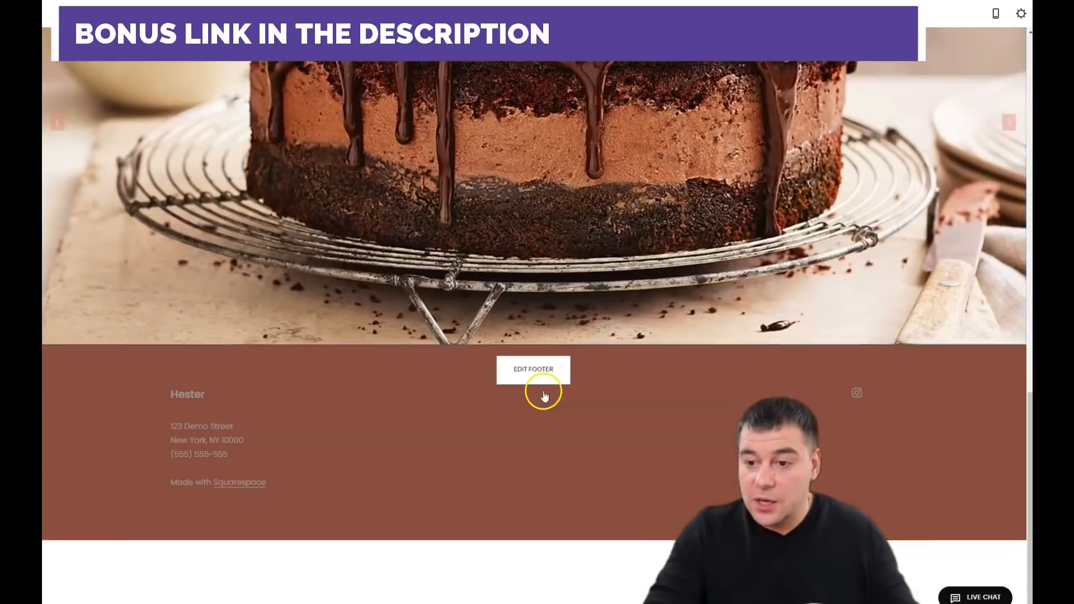
{"action": "scroll", "coordinate": [595, 233], "scroll_direction": "up", "scroll_amount": 4}
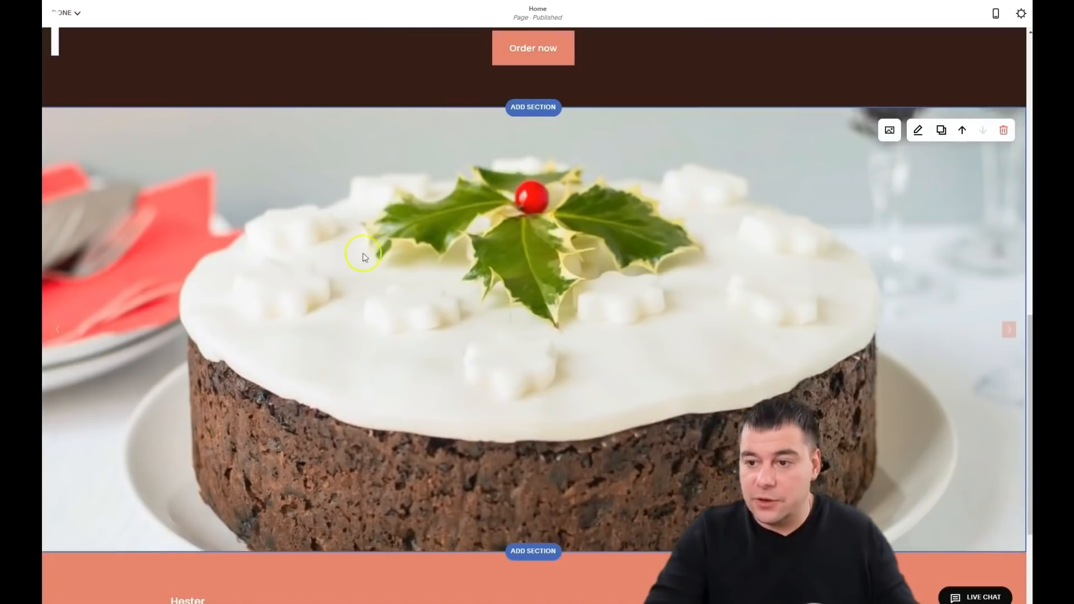
{"action": "scroll", "coordinate": [559, 331], "scroll_direction": "down", "scroll_amount": 4}
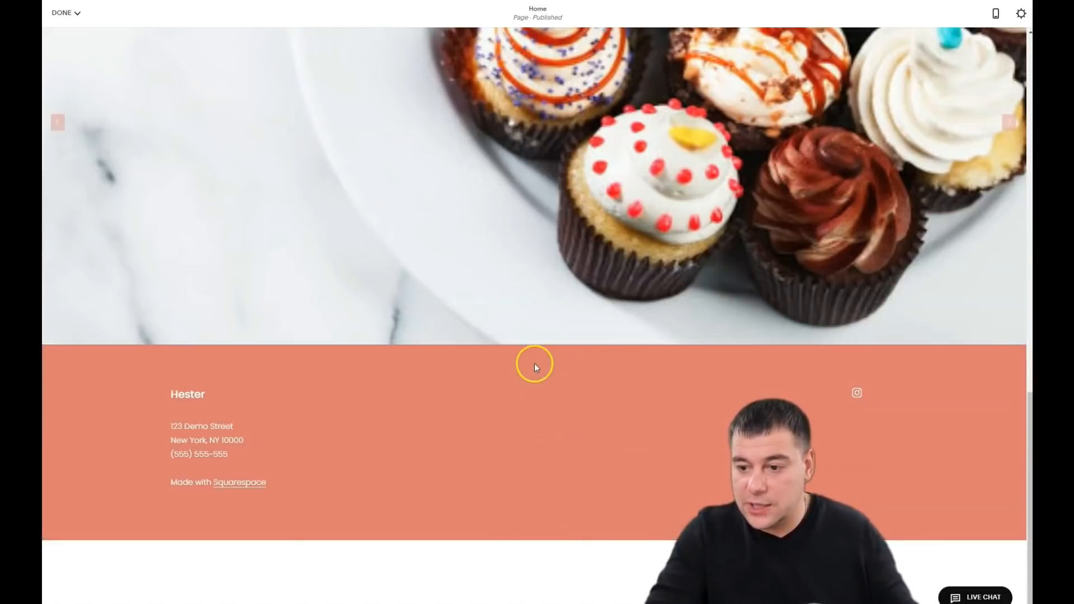
Step: Centre the footer's address lines and Hester heading
{"action": "mouse_move", "coordinate": [535, 369]}
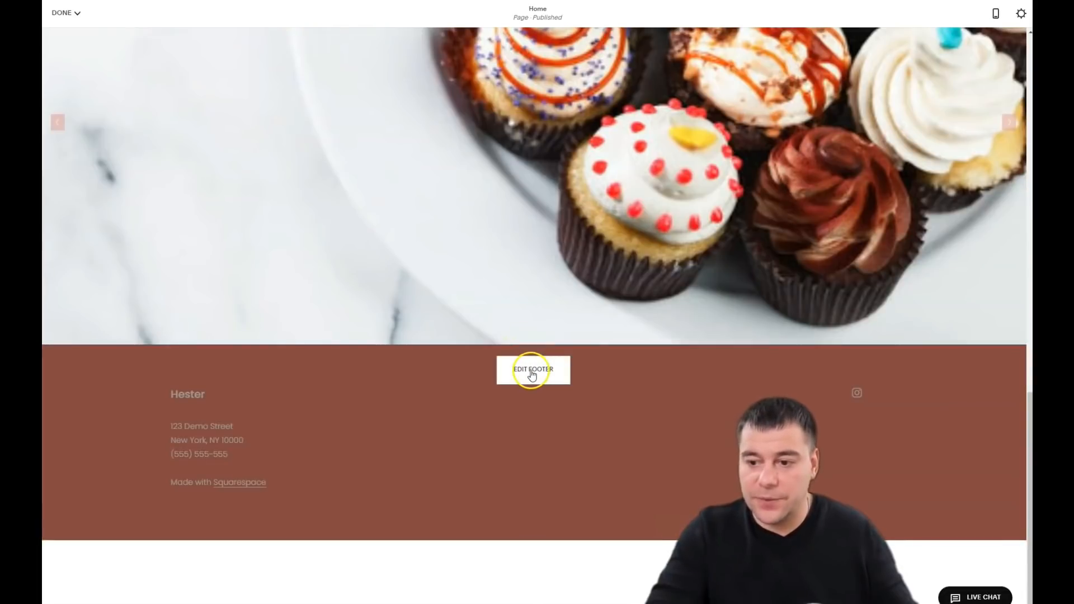
{"action": "left_click", "coordinate": [534, 371]}
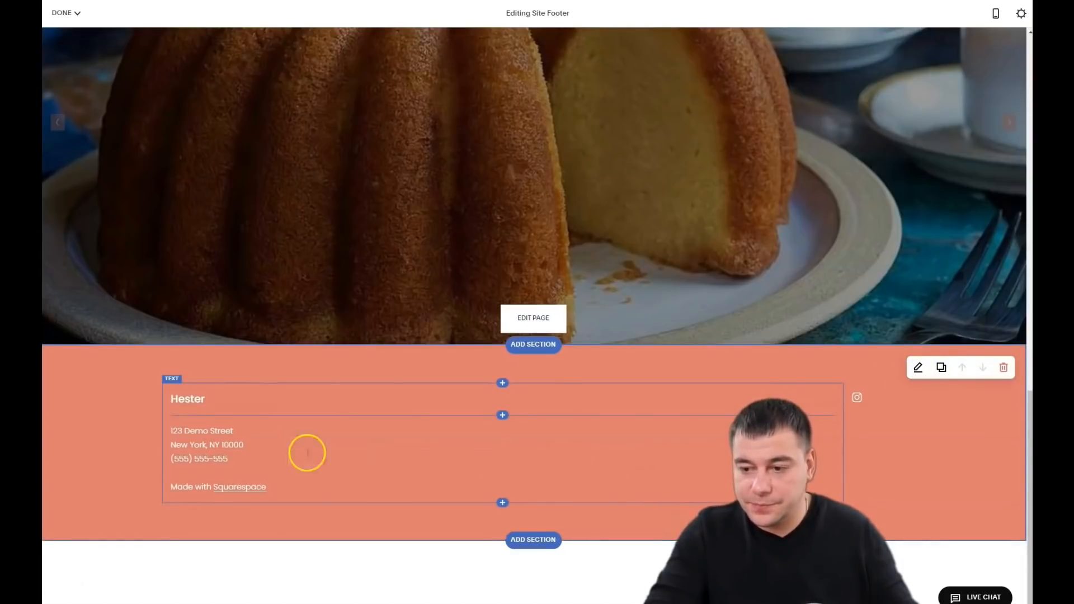
{"action": "left_click", "coordinate": [532, 451]}
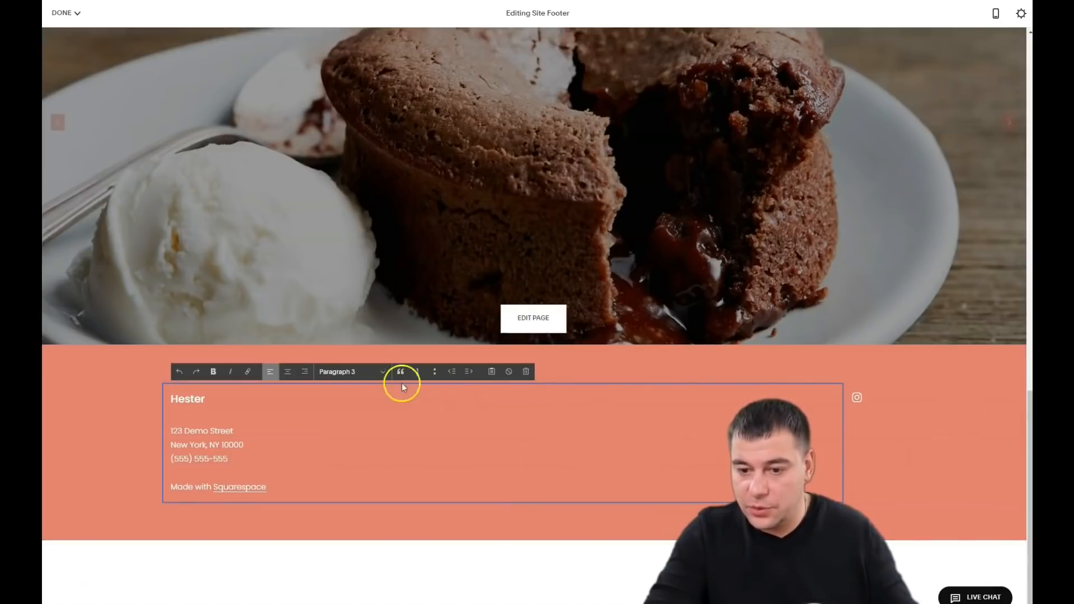
{"action": "left_click", "coordinate": [287, 372]}
{"action": "left_click", "coordinate": [271, 394]}
{"action": "left_click", "coordinate": [286, 372]}
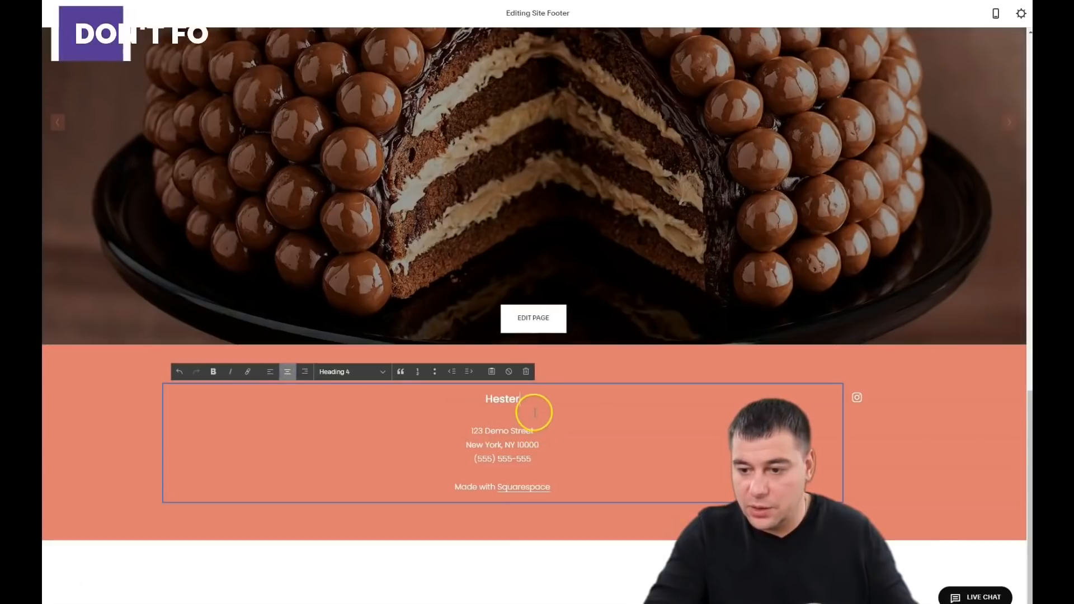
Step: Replace Hester with 'Chef's Cake' and set it to Heading 1
{"action": "double_click", "coordinate": [534, 412]}
{"action": "type", "text": "Chef's Cake"}
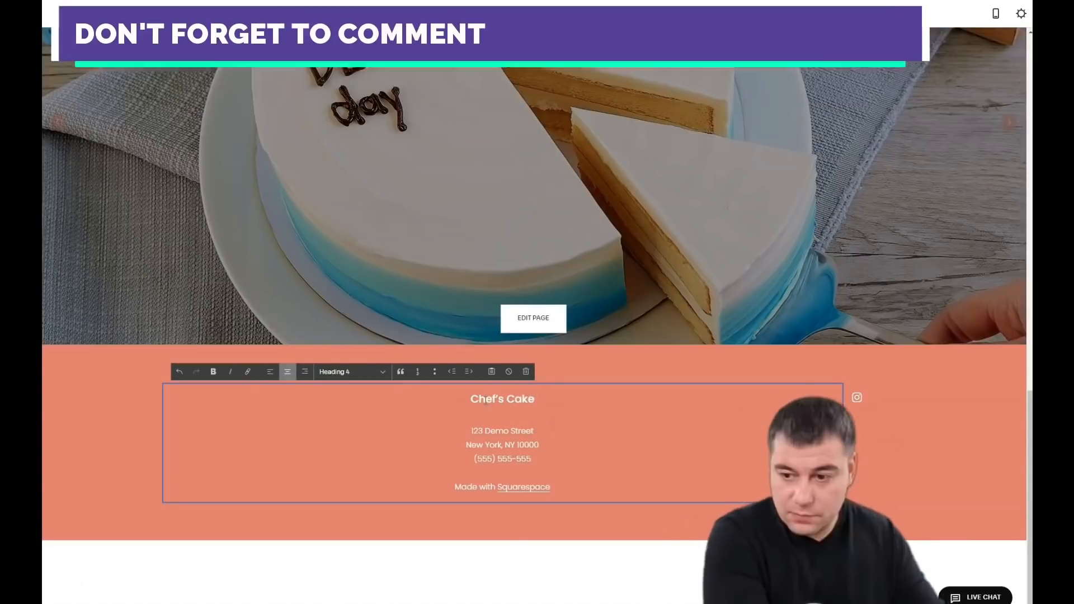
{"action": "triple_click", "coordinate": [485, 400]}
{"action": "left_click", "coordinate": [369, 372]}
{"action": "left_click", "coordinate": [364, 386]}
{"action": "left_click", "coordinate": [462, 458]}
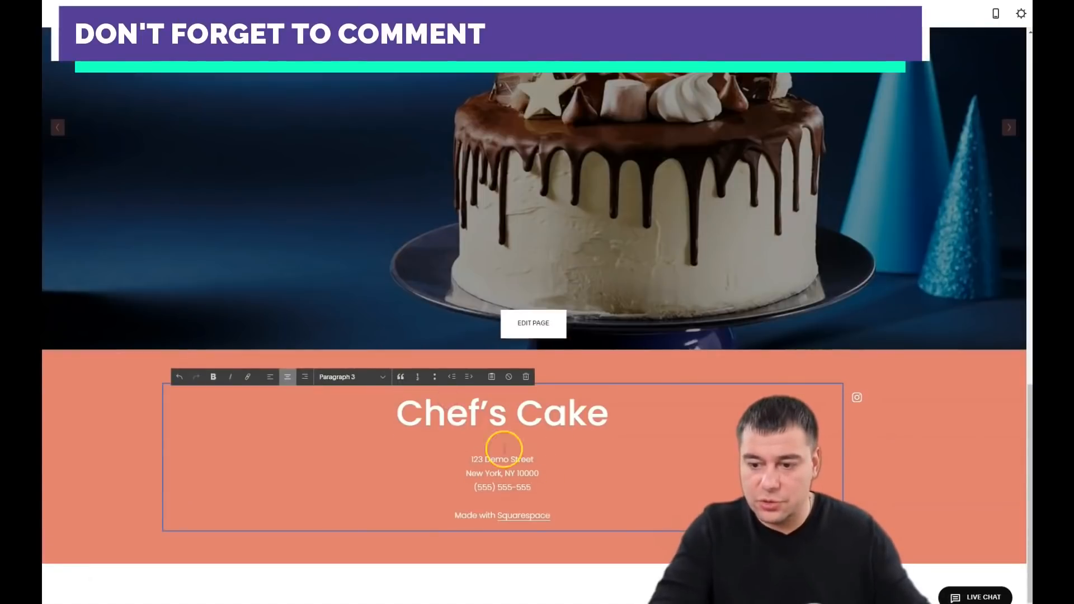
Step: Delete the 'Made with Squarespace' line from the footer
{"action": "scroll", "coordinate": [526, 464], "scroll_direction": "down", "scroll_amount": 1}
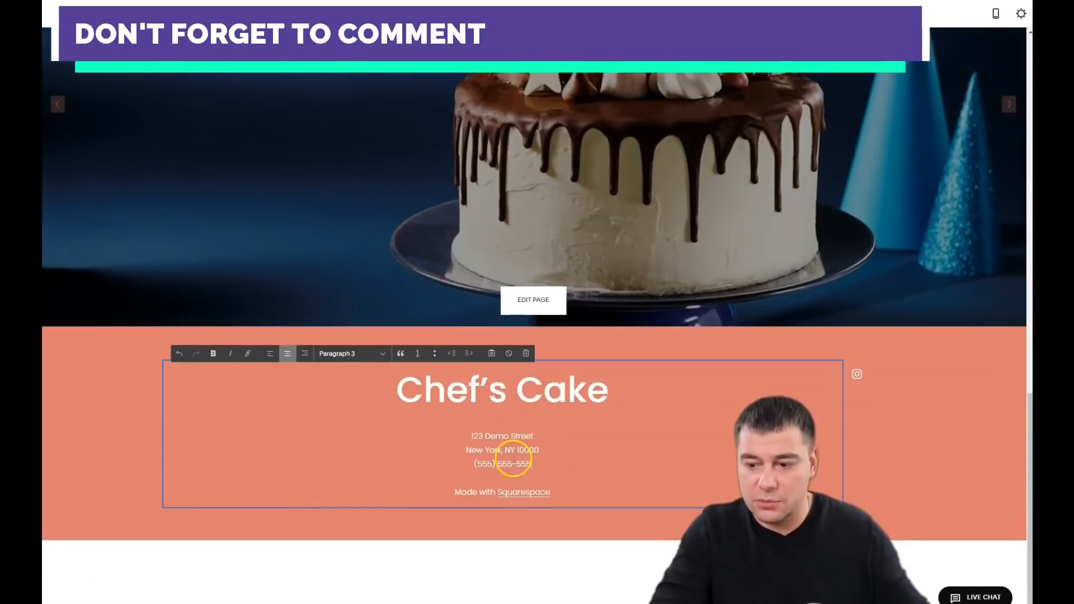
{"action": "left_click", "coordinate": [575, 493]}
{"action": "left_click_drag", "start_coordinate": [453, 494], "coordinate": [554, 492]}
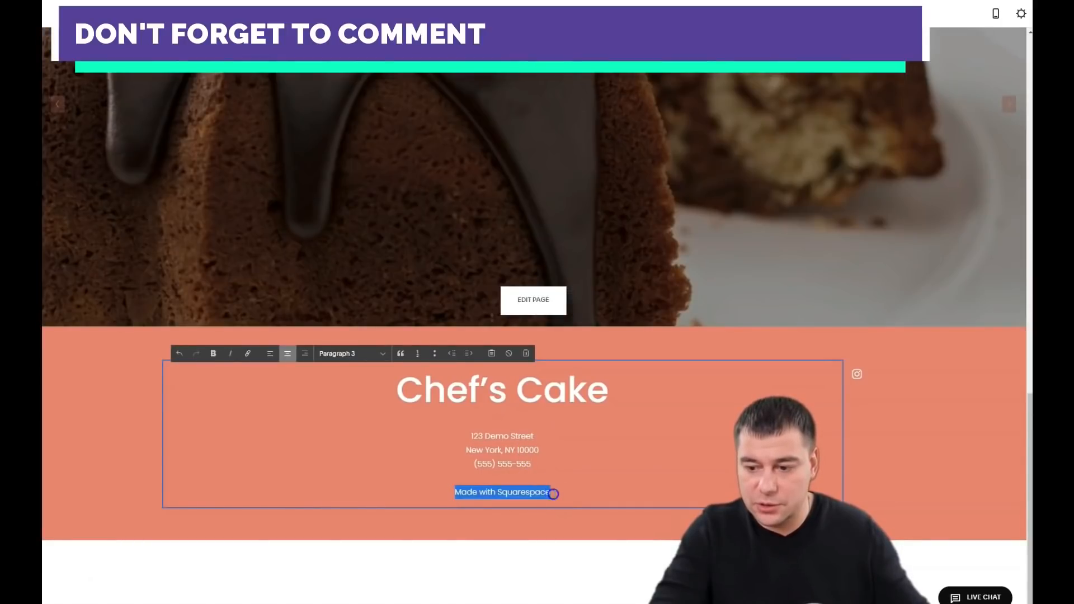
{"action": "key", "text": "BackSpace"}
{"action": "key", "text": "BackSpace"}
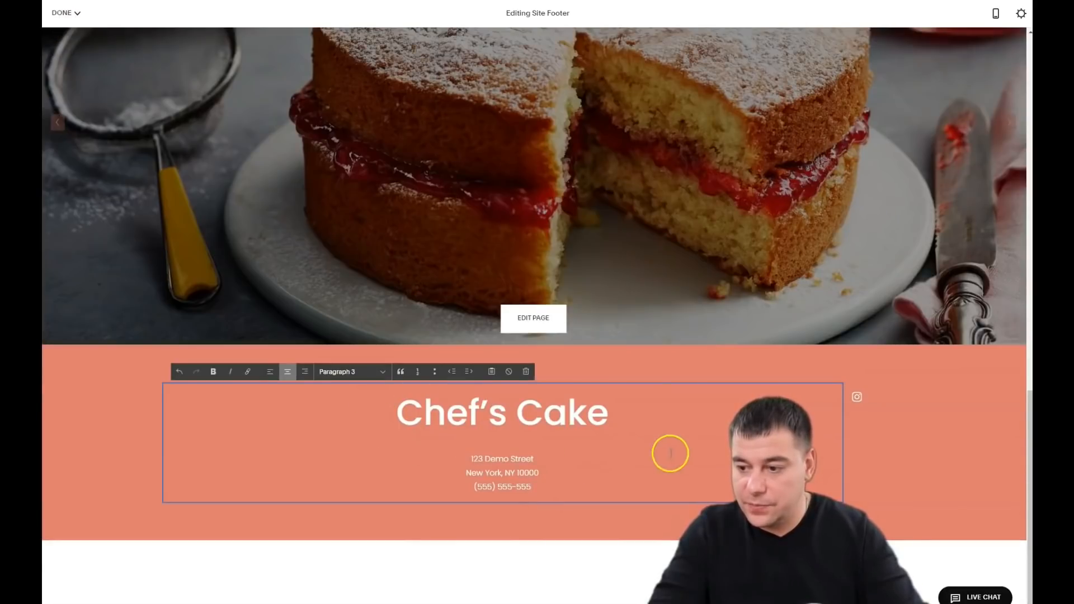
Step: Apply the Dark Bold colour theme to the footer for a salmon title on dark brown
{"action": "left_click", "coordinate": [881, 434]}
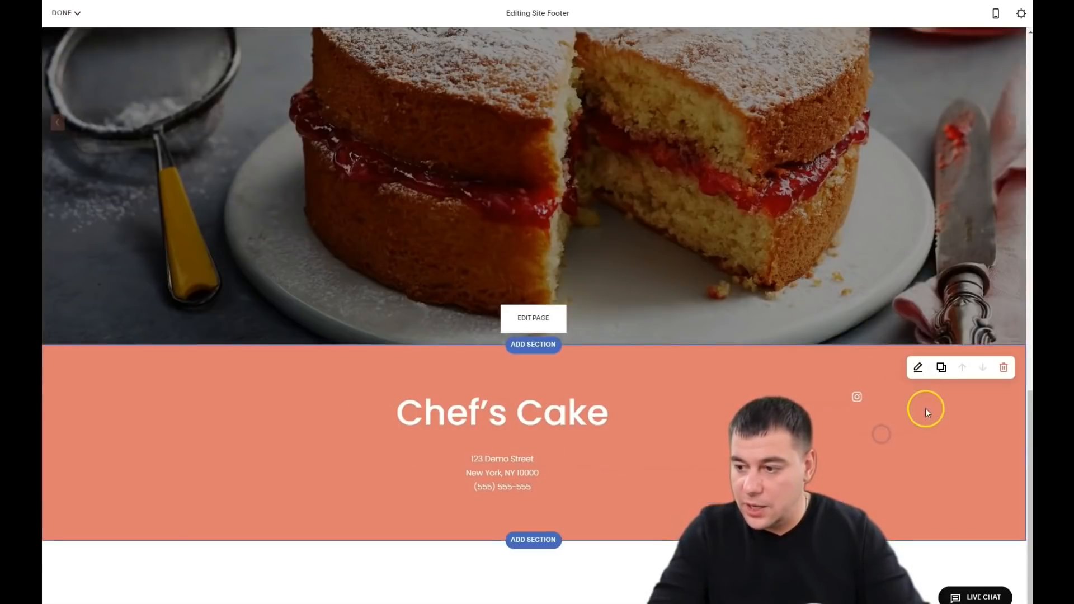
{"action": "left_click", "coordinate": [918, 369]}
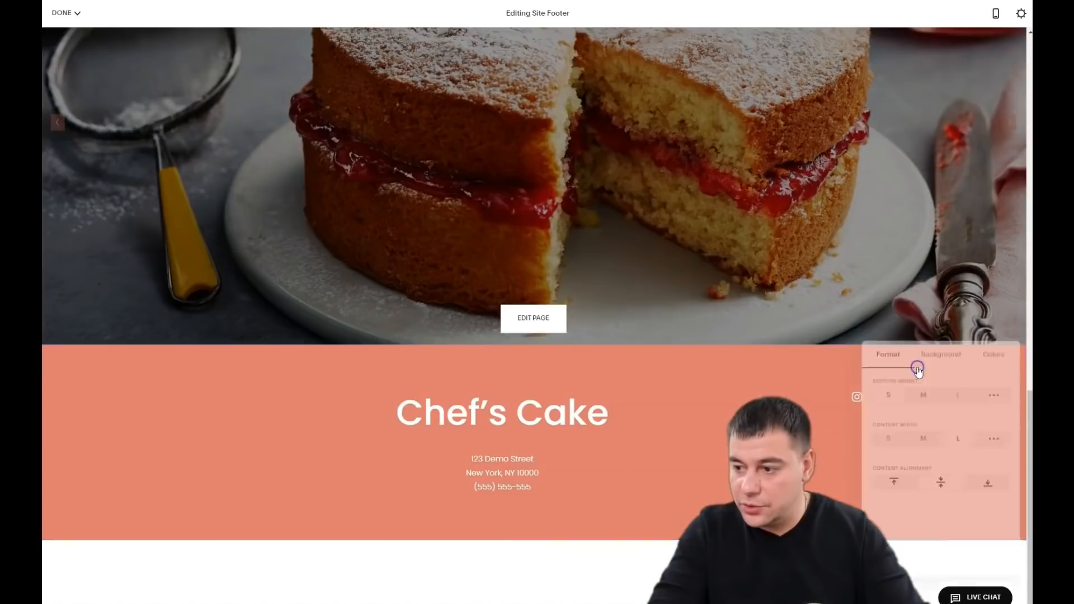
{"action": "left_click", "coordinate": [995, 350]}
{"action": "left_click", "coordinate": [910, 539]}
{"action": "scroll", "coordinate": [911, 528], "scroll_direction": "down", "scroll_amount": 2}
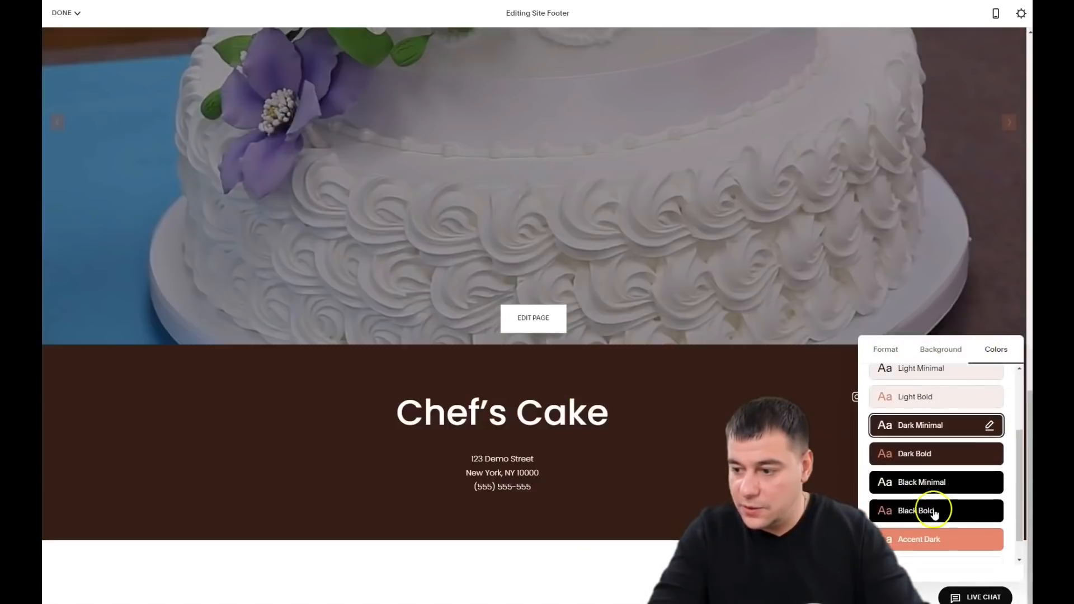
{"action": "left_click", "coordinate": [914, 465]}
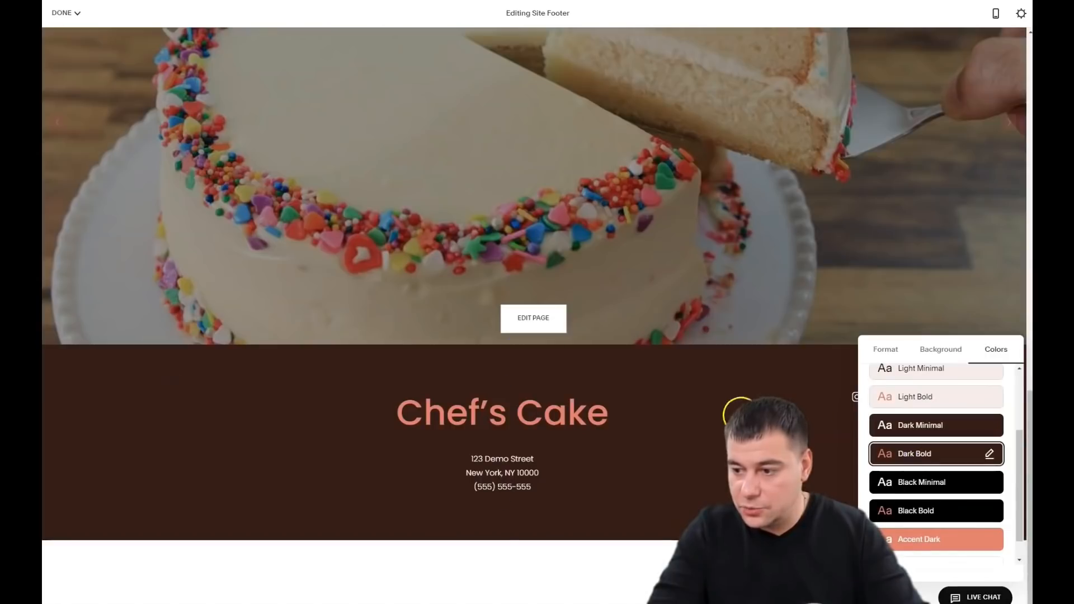
{"action": "scroll", "coordinate": [727, 456], "scroll_direction": "up", "scroll_amount": 5}
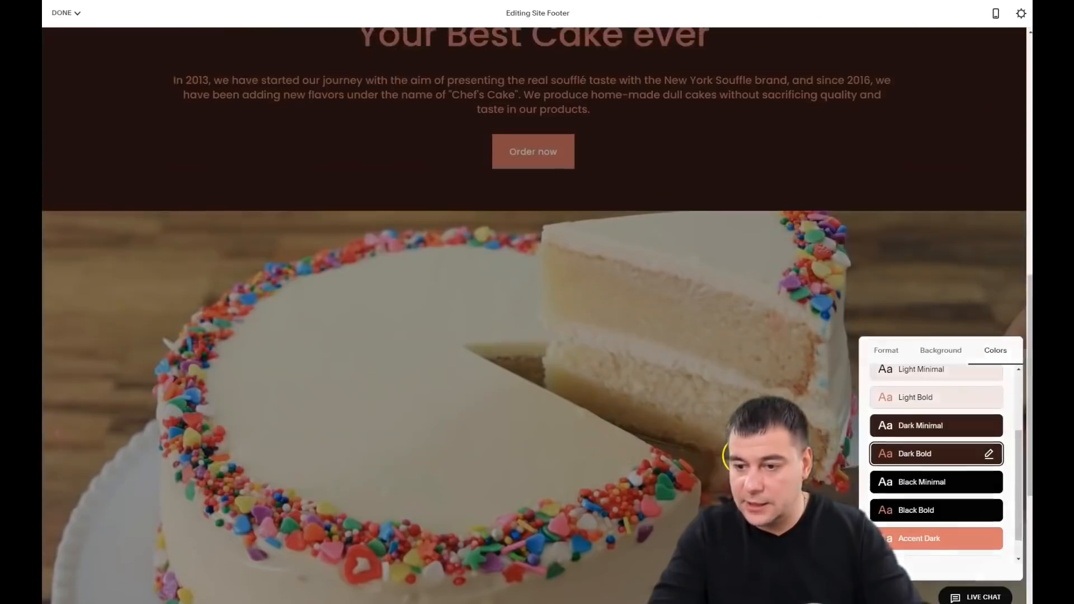
{"action": "scroll", "coordinate": [728, 456], "scroll_direction": "up", "scroll_amount": 10}
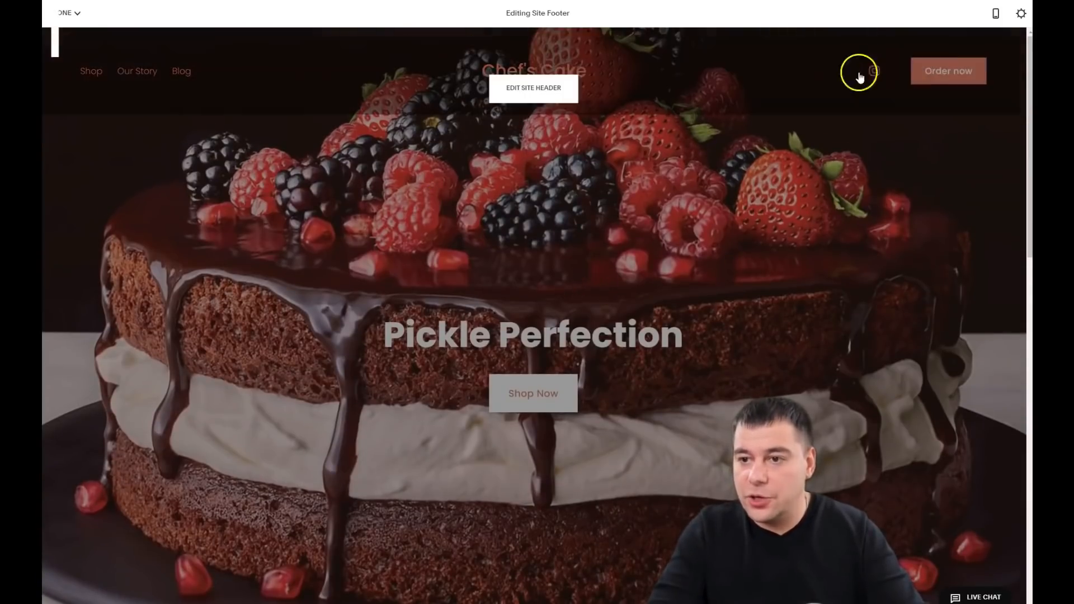
Step: Preview the Chef's Cake site on a phone-sized screen
{"action": "left_click", "coordinate": [995, 16]}
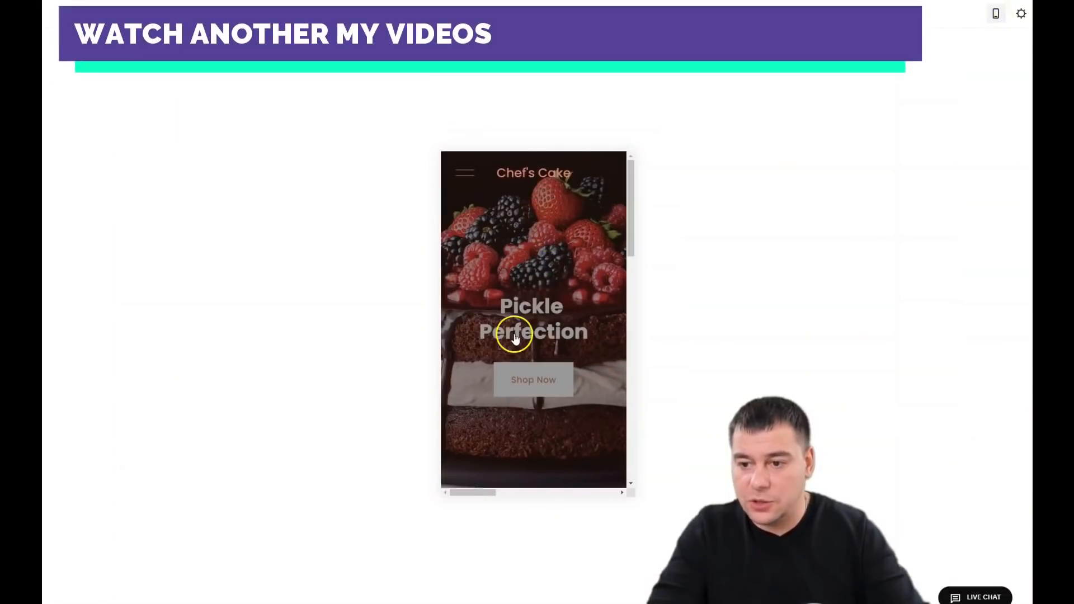
{"action": "scroll", "coordinate": [553, 294], "scroll_direction": "down", "scroll_amount": 5}
{"action": "scroll", "coordinate": [553, 294], "scroll_direction": "down", "scroll_amount": 8}
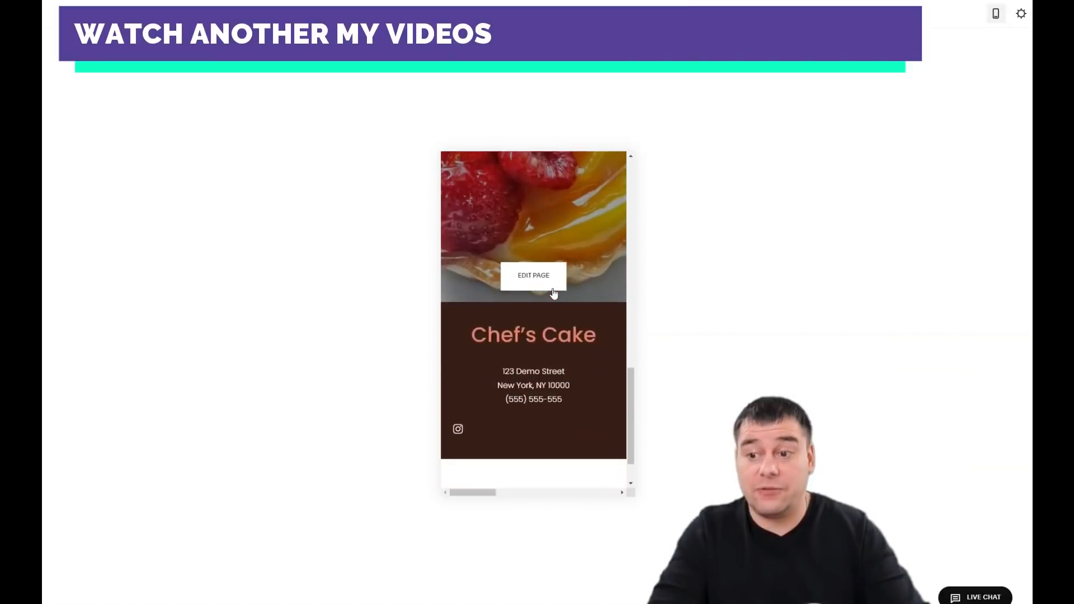
{"action": "scroll", "coordinate": [552, 292], "scroll_direction": "down", "scroll_amount": 2}
{"action": "scroll", "coordinate": [554, 289], "scroll_direction": "up", "scroll_amount": 5}
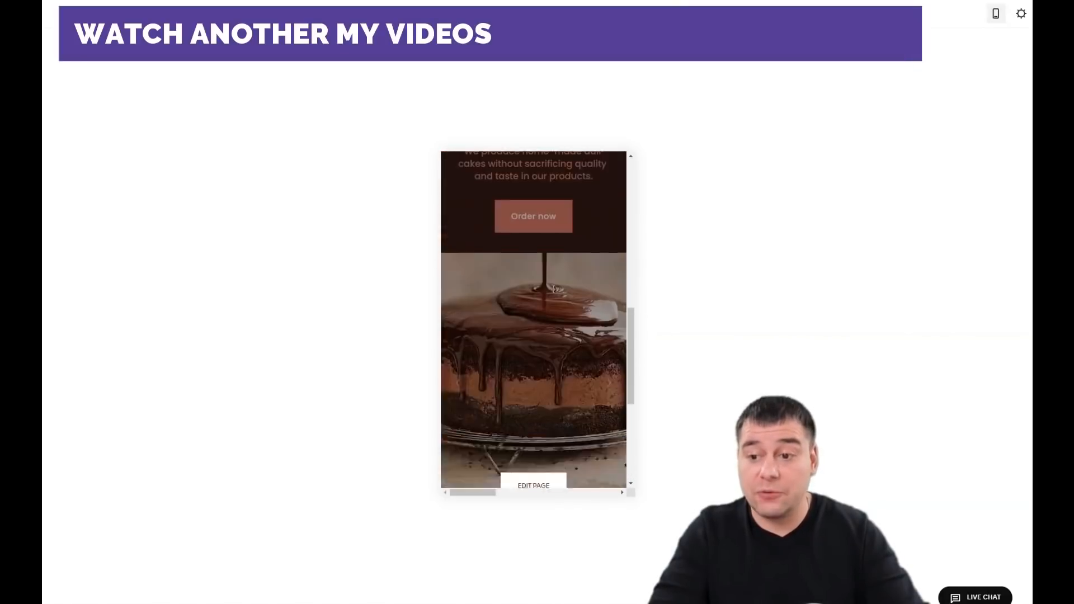
{"action": "scroll", "coordinate": [554, 288], "scroll_direction": "up", "scroll_amount": 10}
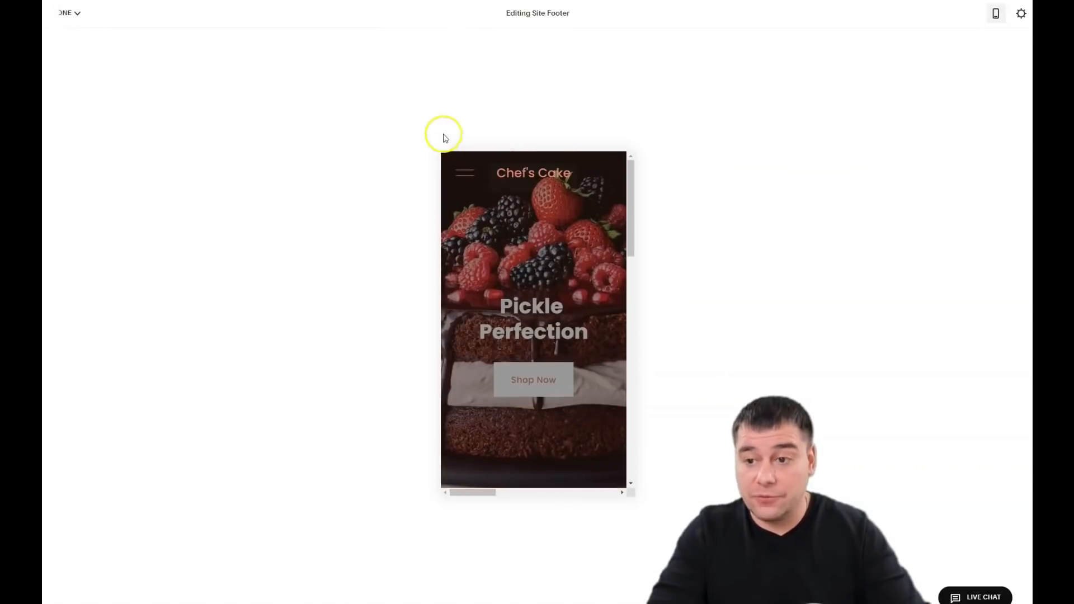
Step: Return to desktop view and save the footer edits
{"action": "left_click", "coordinate": [995, 14]}
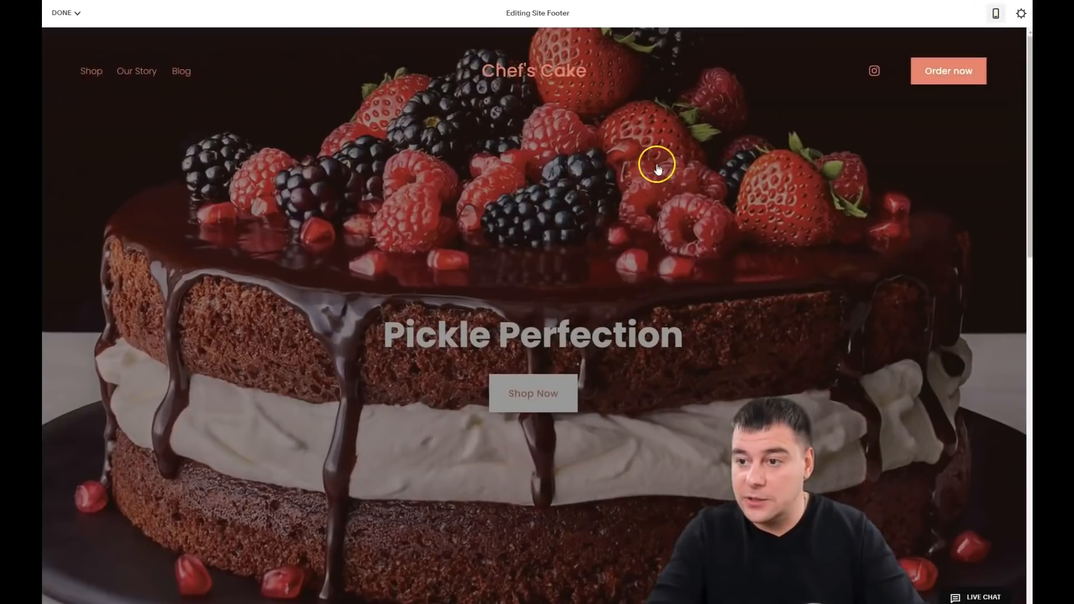
{"action": "left_click", "coordinate": [64, 13]}
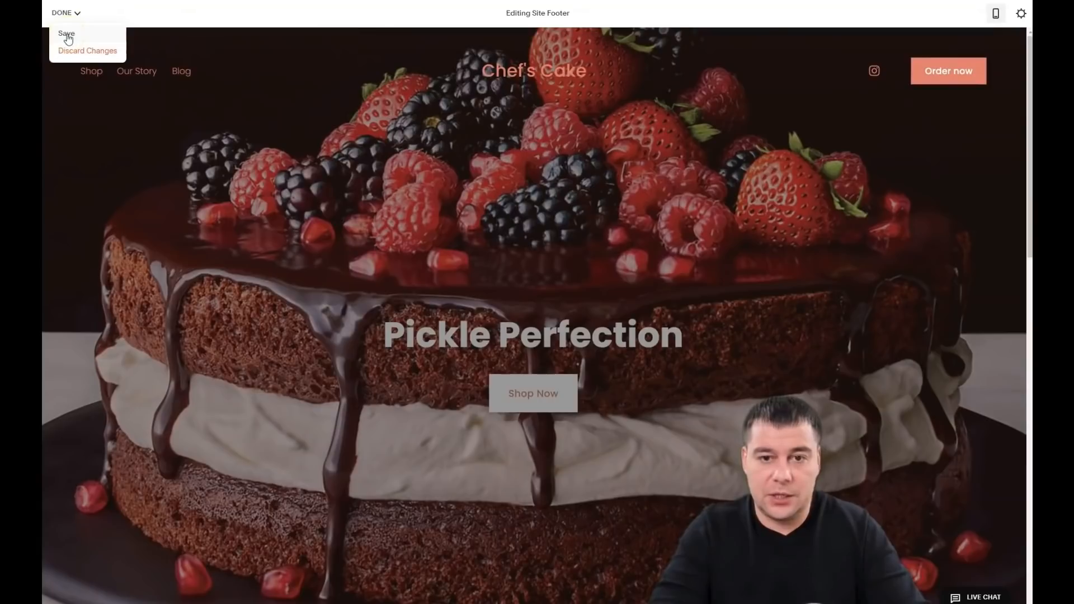
{"action": "left_click", "coordinate": [67, 34]}
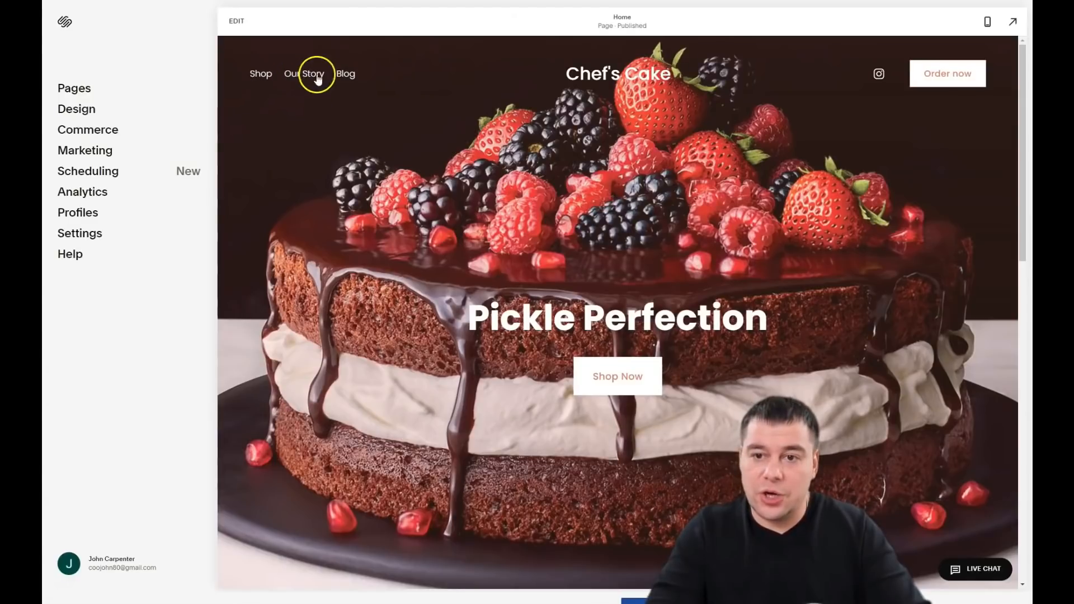
Step: Delete the Shop, Our Story and Blog demo pages from the Pages panel
{"action": "left_click", "coordinate": [63, 92]}
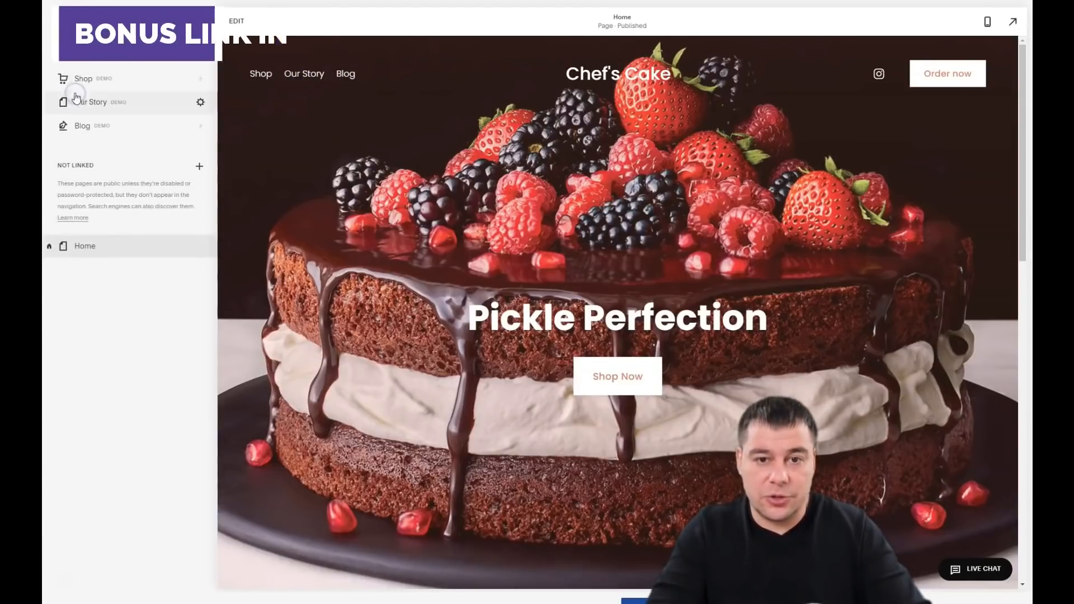
{"action": "left_click", "coordinate": [49, 81]}
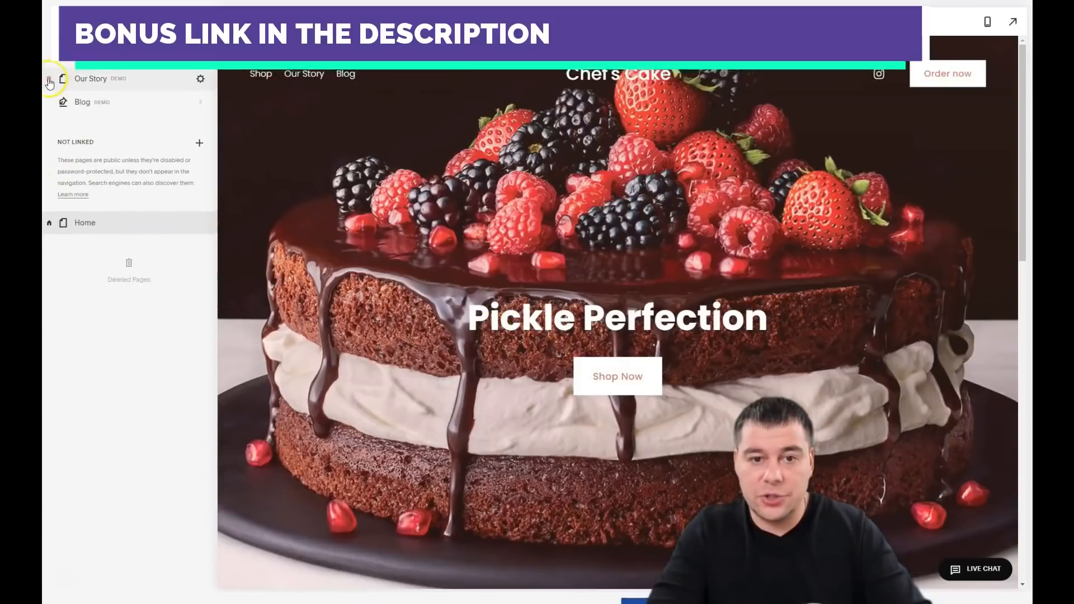
{"action": "left_click", "coordinate": [49, 79]}
{"action": "left_click", "coordinate": [593, 335]}
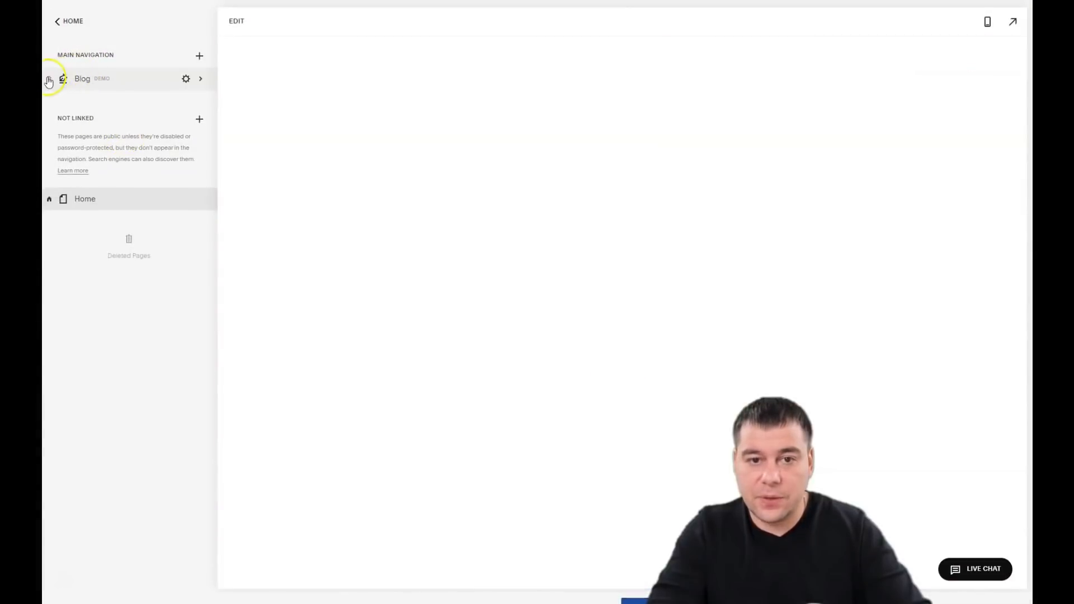
{"action": "left_click", "coordinate": [48, 79]}
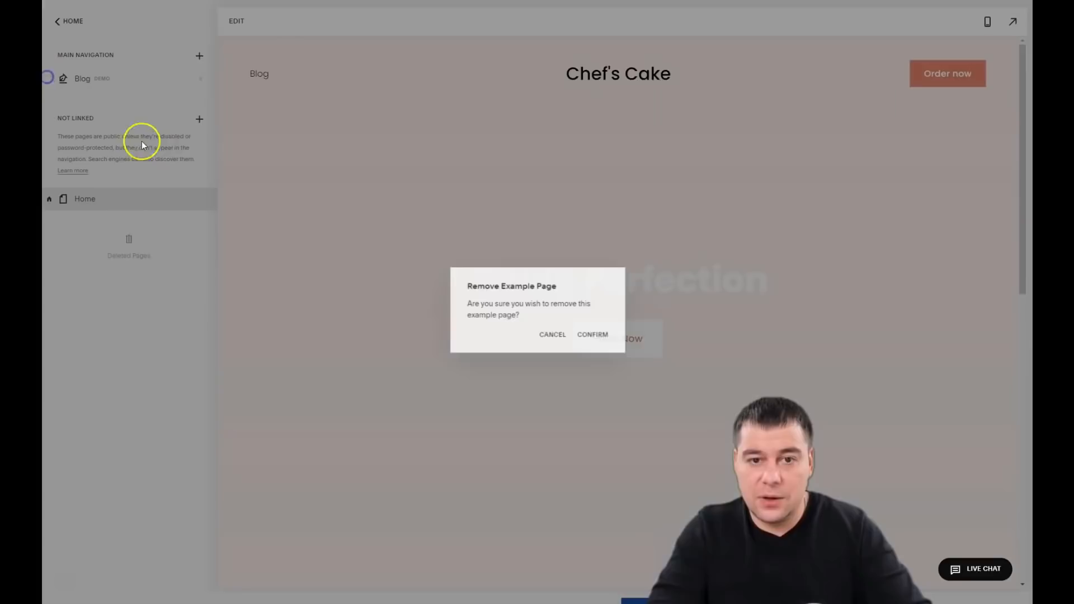
{"action": "left_click", "coordinate": [591, 337]}
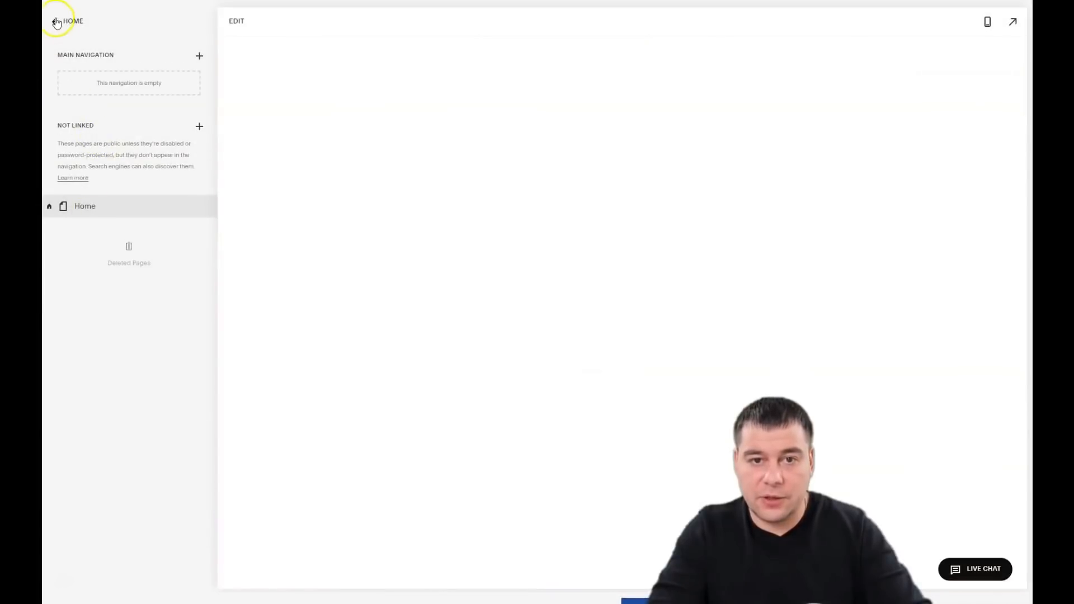
{"action": "left_click", "coordinate": [56, 22]}
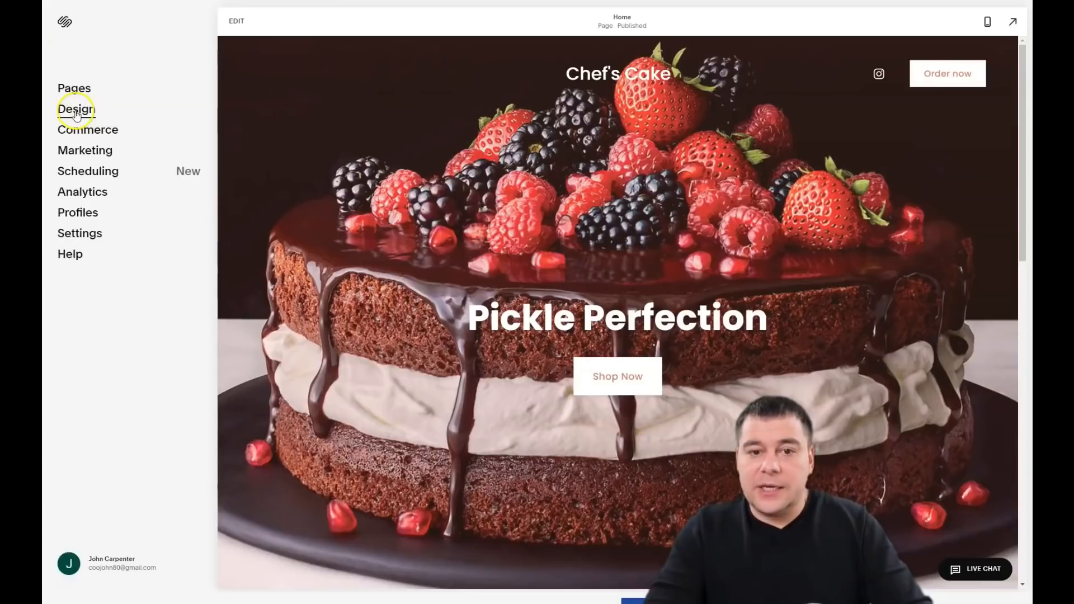
Step: Set the site animation style to Fade under Design > Animations
{"action": "left_click", "coordinate": [77, 111]}
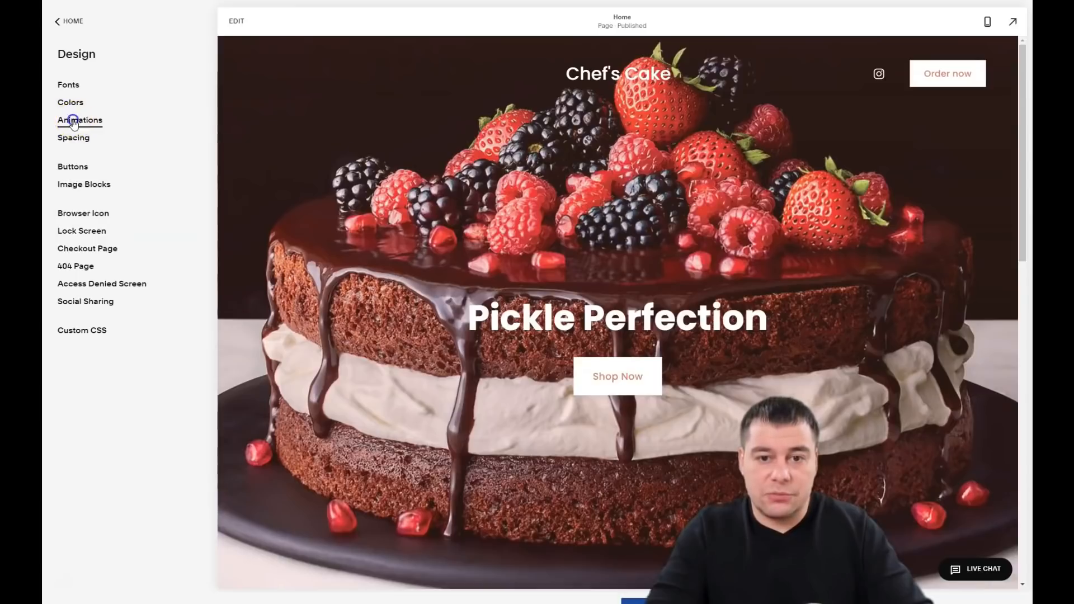
{"action": "left_click", "coordinate": [73, 121]}
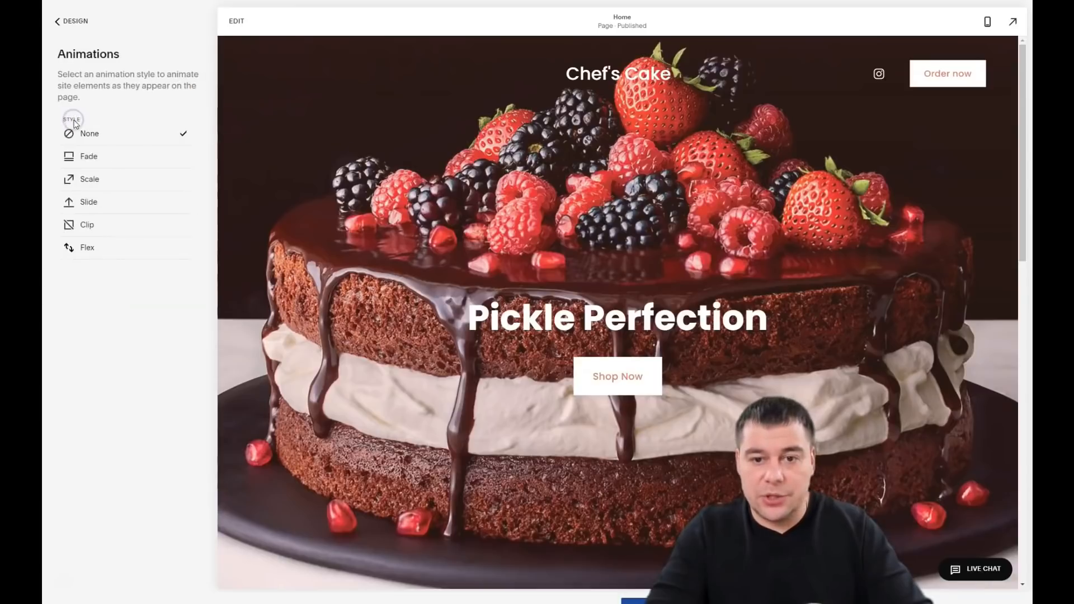
{"action": "left_click", "coordinate": [90, 162]}
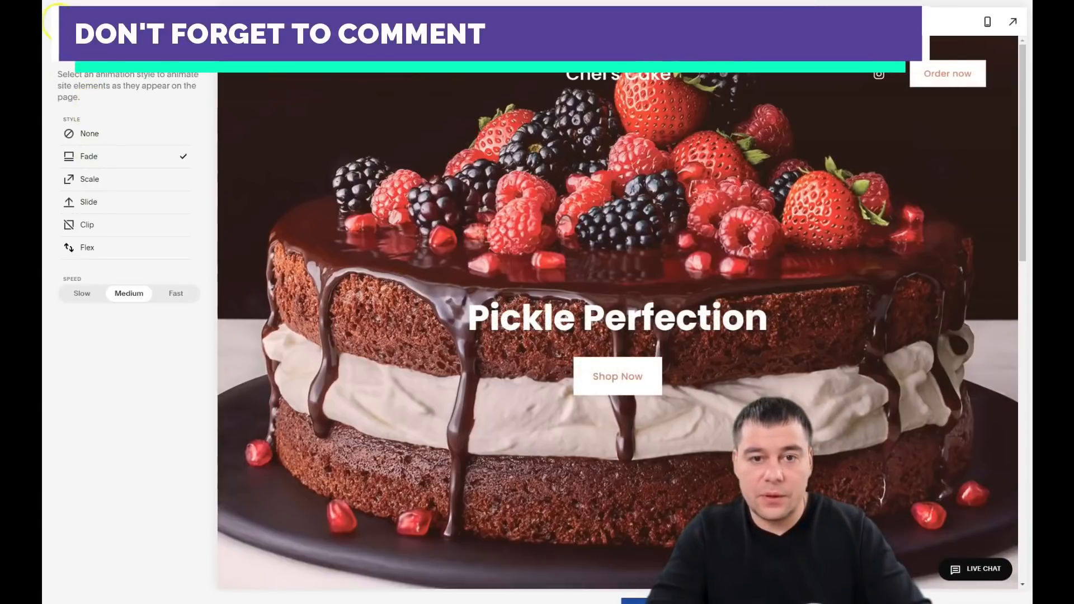
{"action": "left_click", "coordinate": [61, 23]}
{"action": "left_click", "coordinate": [69, 86]}
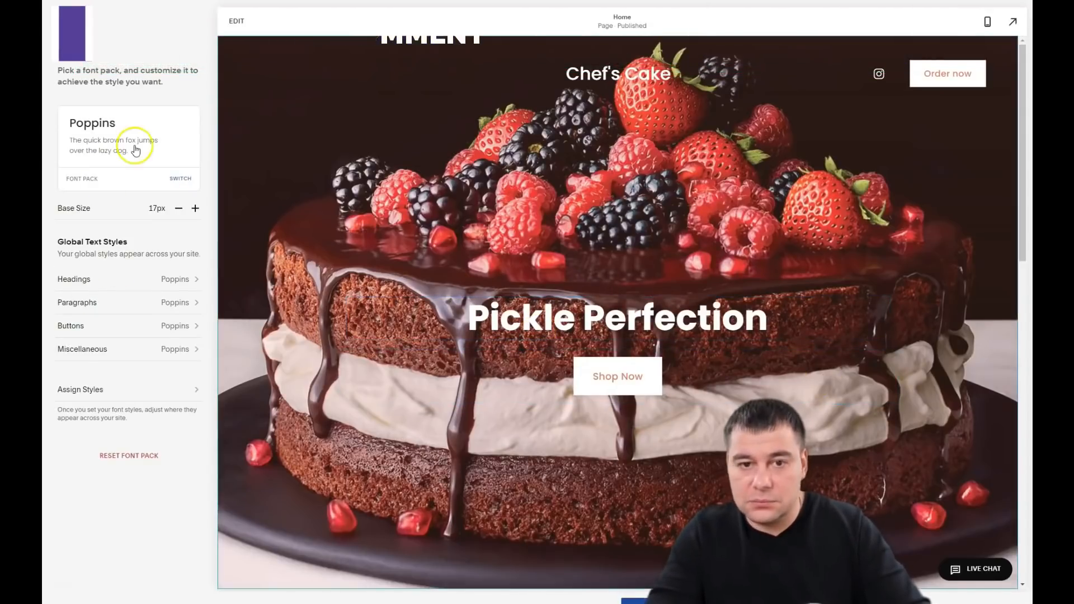
Step: Browse alternative font packs, trying ITC Avant Garde Gothic Pro
{"action": "left_click", "coordinate": [180, 178]}
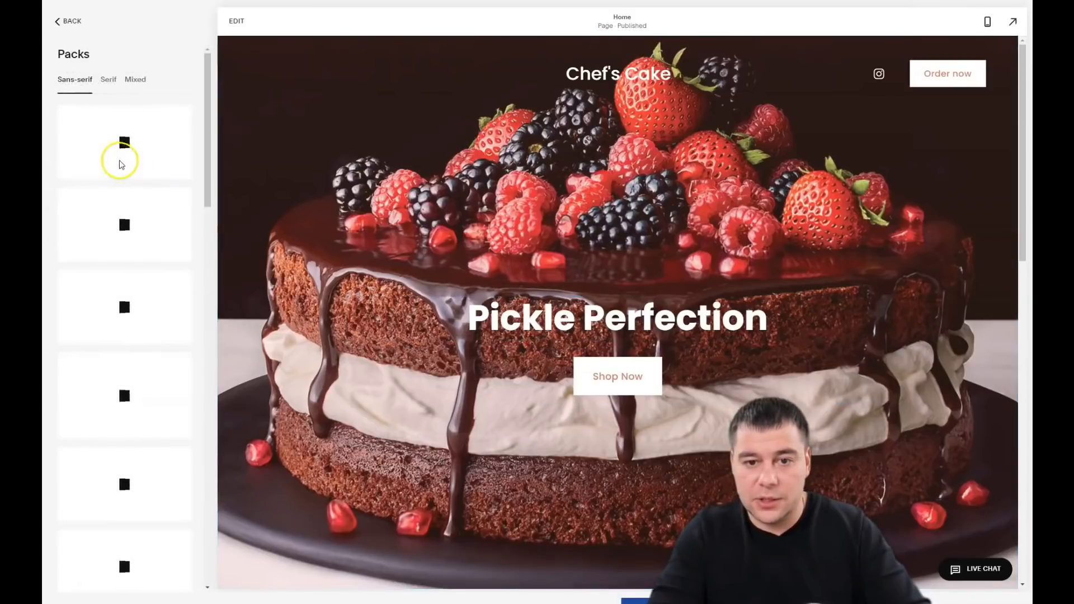
{"action": "scroll", "coordinate": [143, 190], "scroll_direction": "down", "scroll_amount": 7}
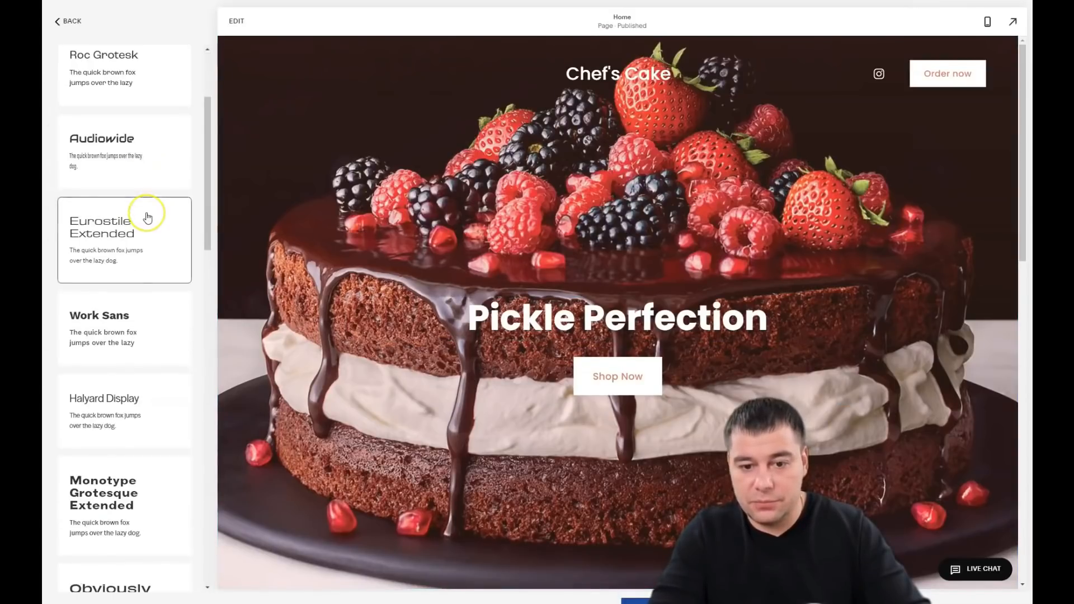
{"action": "scroll", "coordinate": [147, 218], "scroll_direction": "down", "scroll_amount": 5}
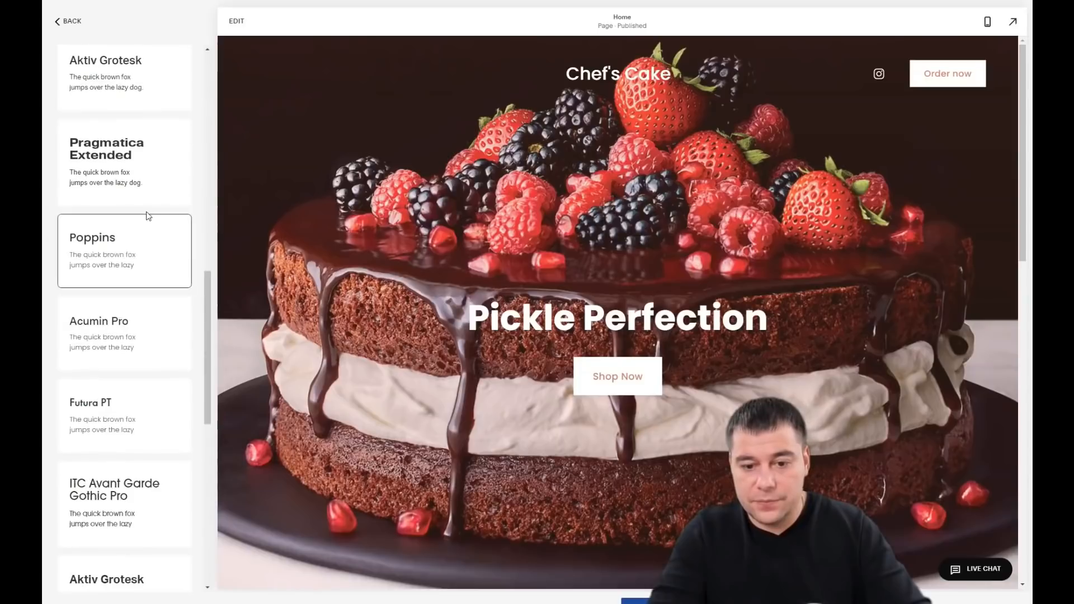
{"action": "scroll", "coordinate": [146, 217], "scroll_direction": "up", "scroll_amount": 1}
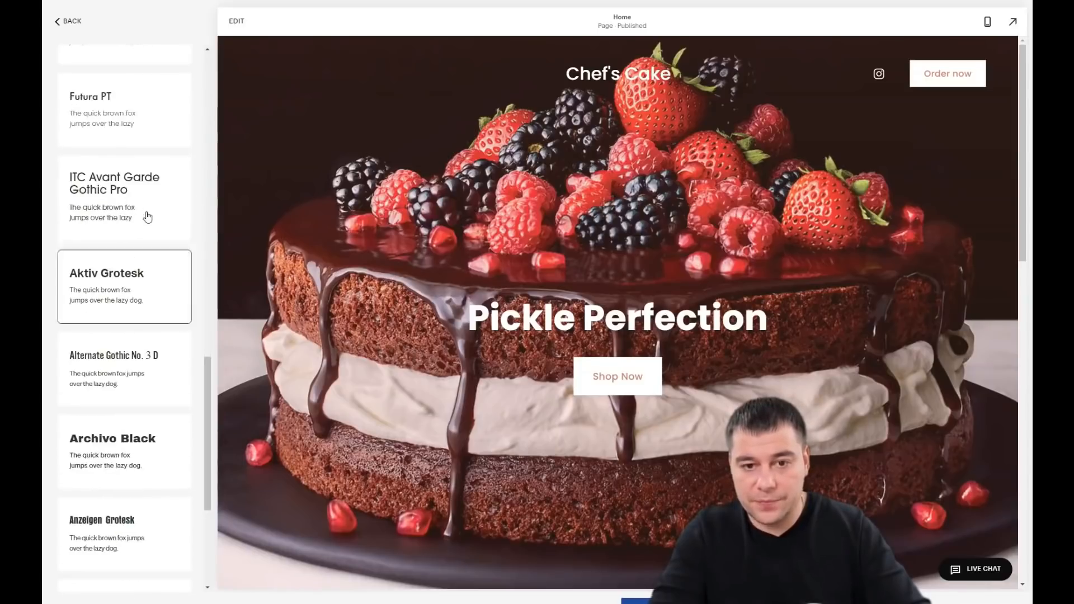
{"action": "left_click", "coordinate": [144, 187]}
{"action": "scroll", "coordinate": [140, 204], "scroll_direction": "down", "scroll_amount": 3}
Step: Apply and save the serif Minerva Modern font pack
{"action": "left_click", "coordinate": [109, 79]}
{"action": "left_click", "coordinate": [137, 374]}
{"action": "left_click", "coordinate": [95, 307]}
{"action": "left_click", "coordinate": [65, 23]}
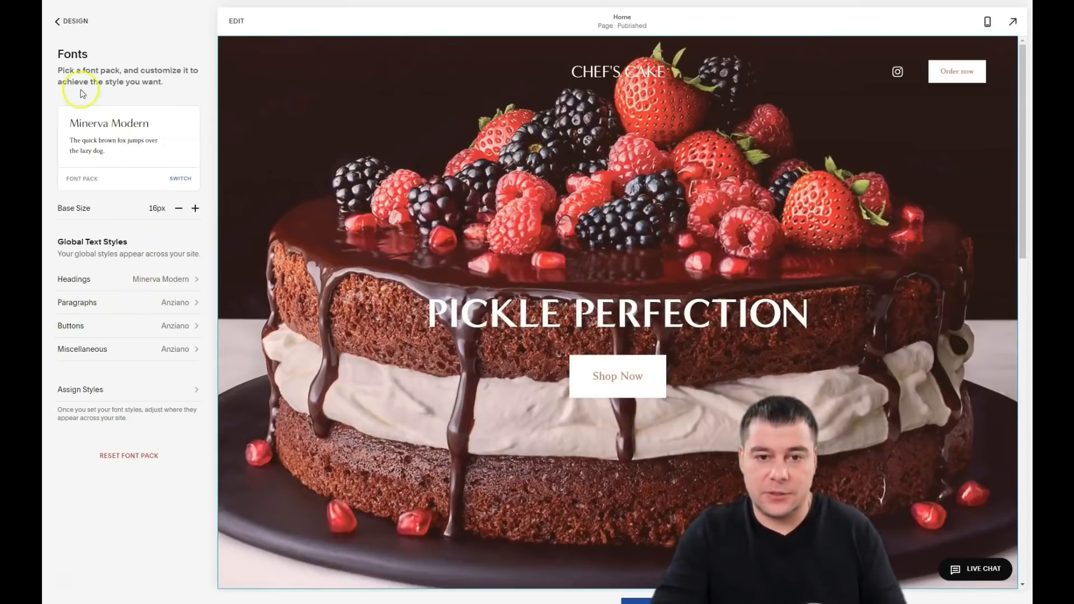
{"action": "left_click", "coordinate": [57, 23]}
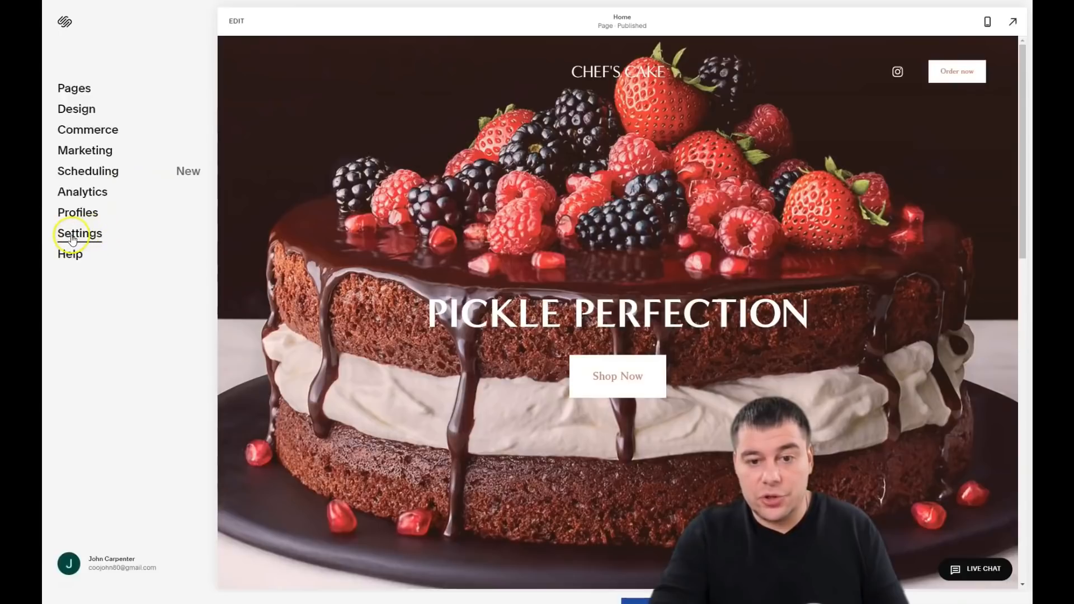
{"action": "left_click", "coordinate": [72, 237]}
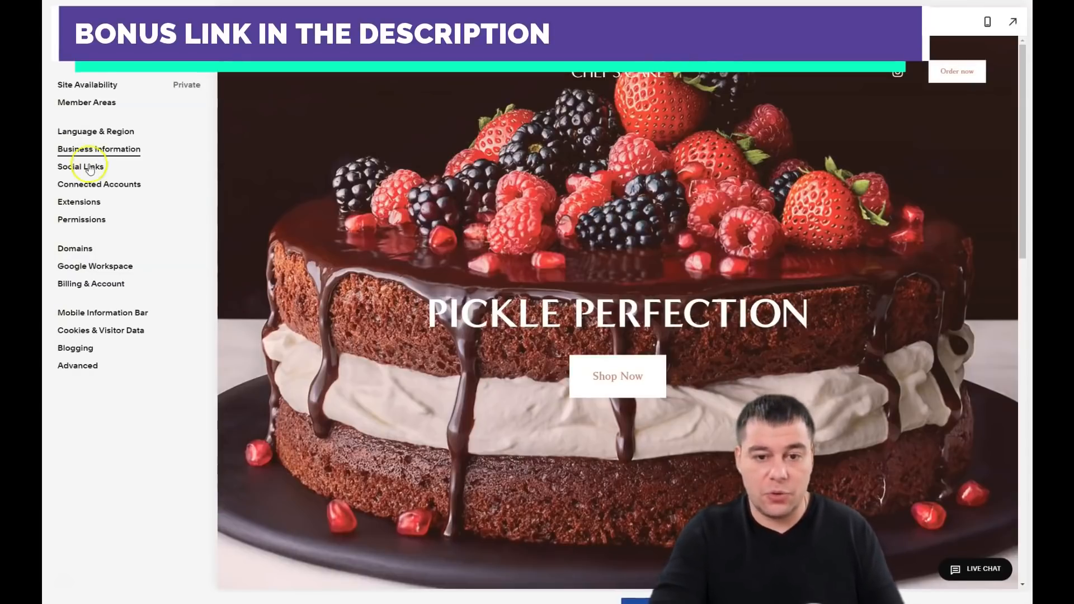
{"action": "left_click", "coordinate": [80, 169]}
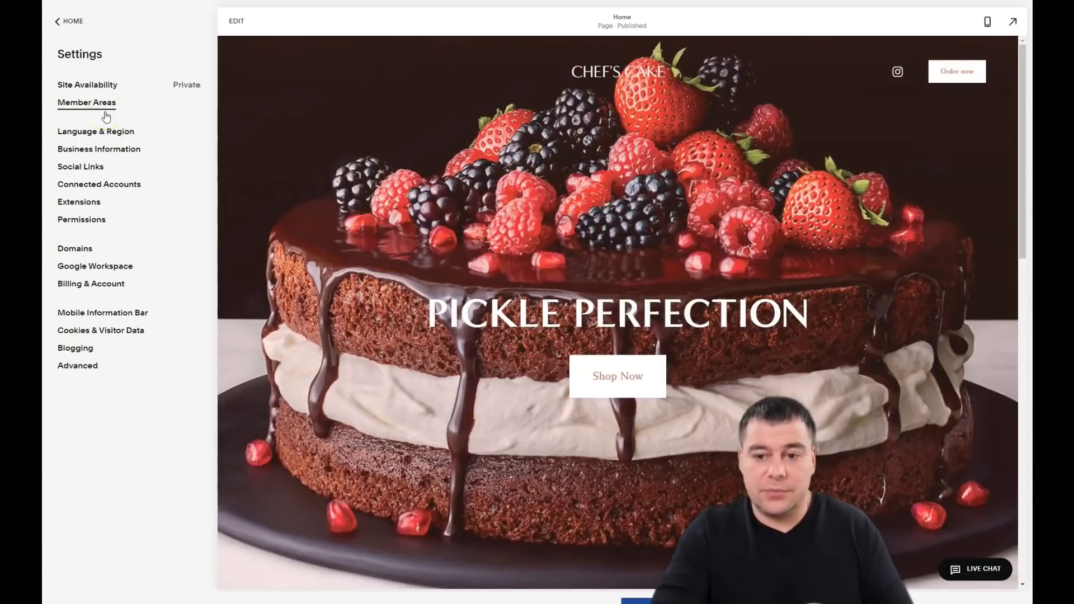
{"action": "left_click", "coordinate": [59, 23]}
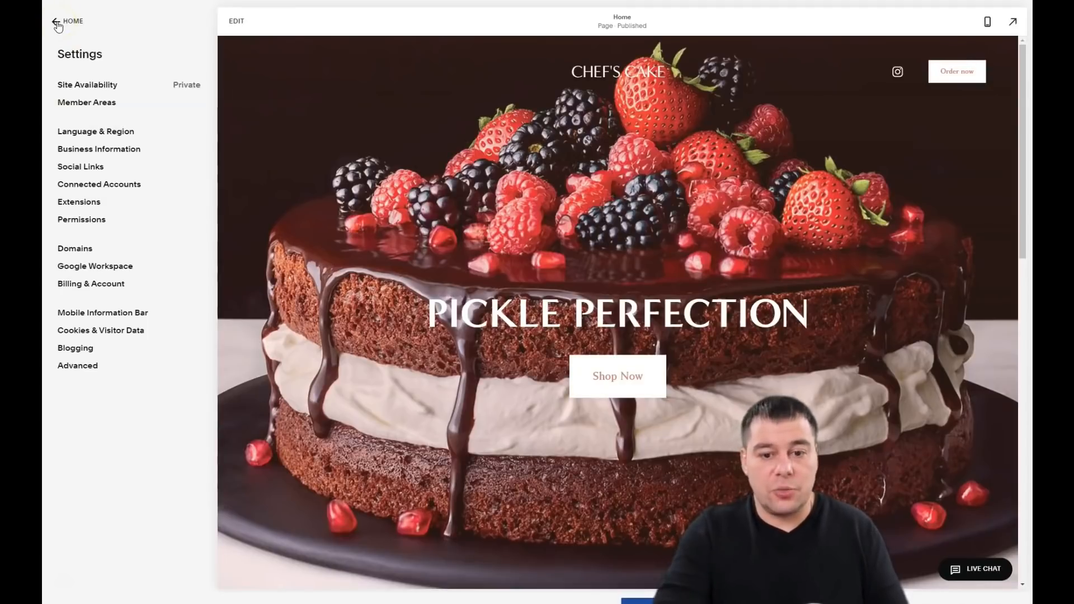
{"action": "left_click", "coordinate": [58, 23]}
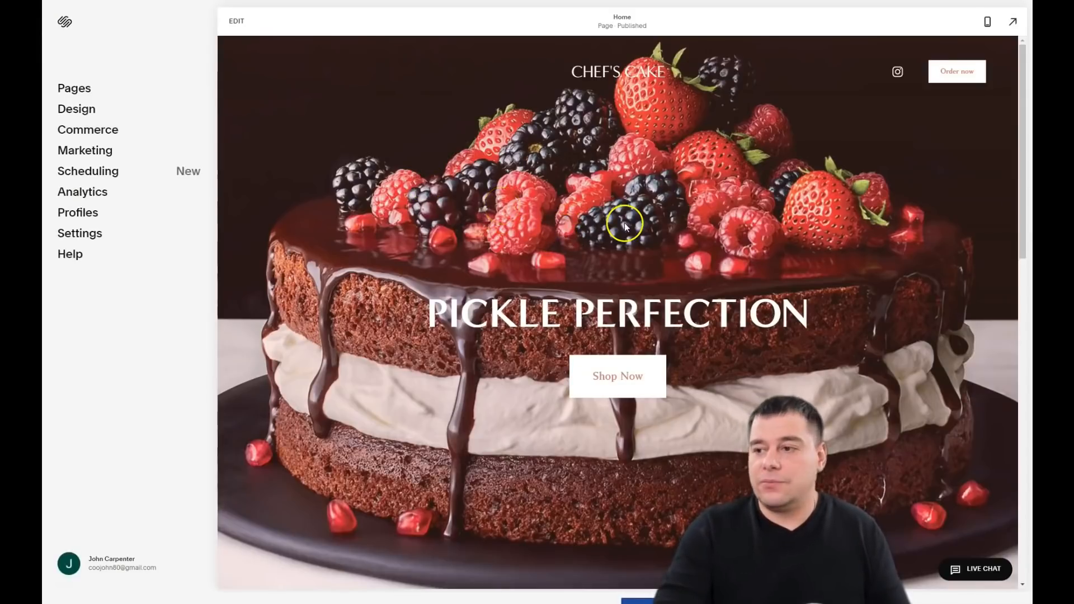
{"action": "scroll", "coordinate": [621, 222], "scroll_direction": "down", "scroll_amount": 5}
{"action": "scroll", "coordinate": [621, 223], "scroll_direction": "down", "scroll_amount": 10}
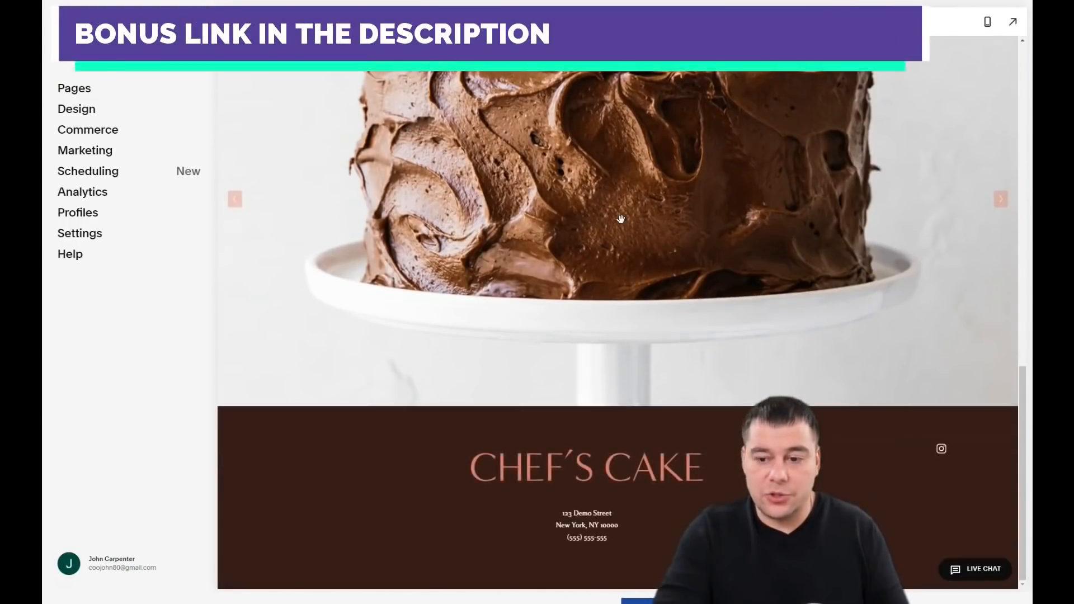
{"action": "scroll", "coordinate": [621, 220], "scroll_direction": "up", "scroll_amount": 10}
{"action": "scroll", "coordinate": [622, 224], "scroll_direction": "up", "scroll_amount": 4}
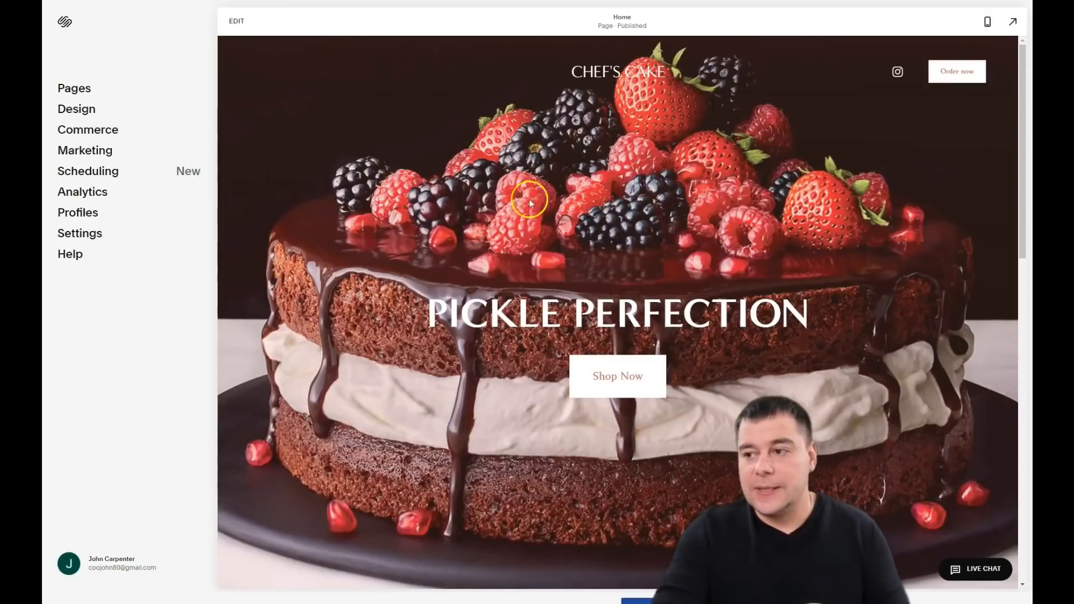
{"action": "scroll", "coordinate": [711, 194], "scroll_direction": "down", "scroll_amount": 10}
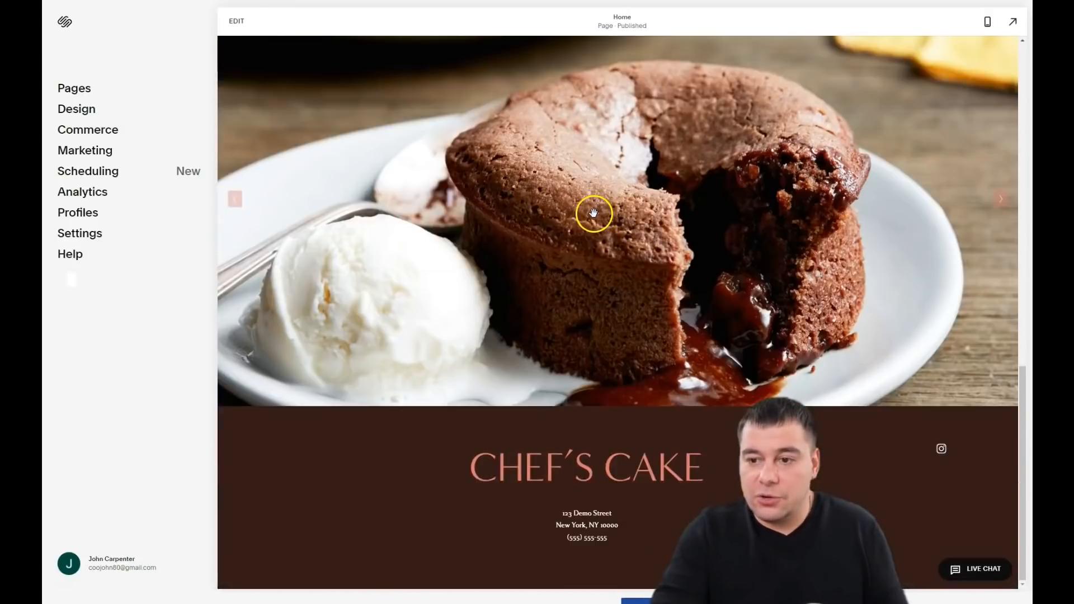
{"action": "scroll", "coordinate": [595, 233], "scroll_direction": "up", "scroll_amount": 10}
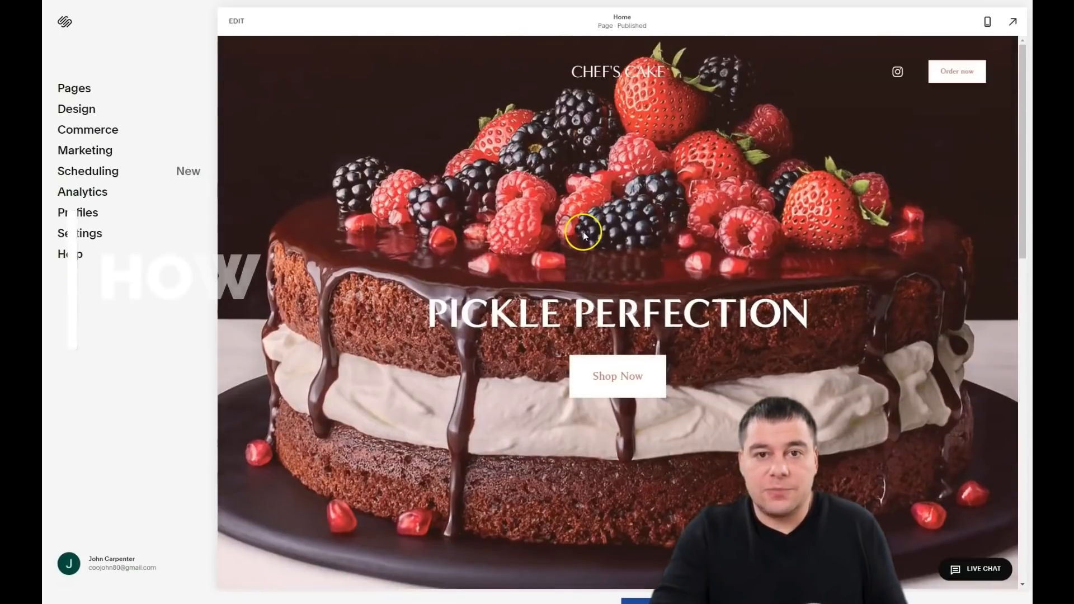